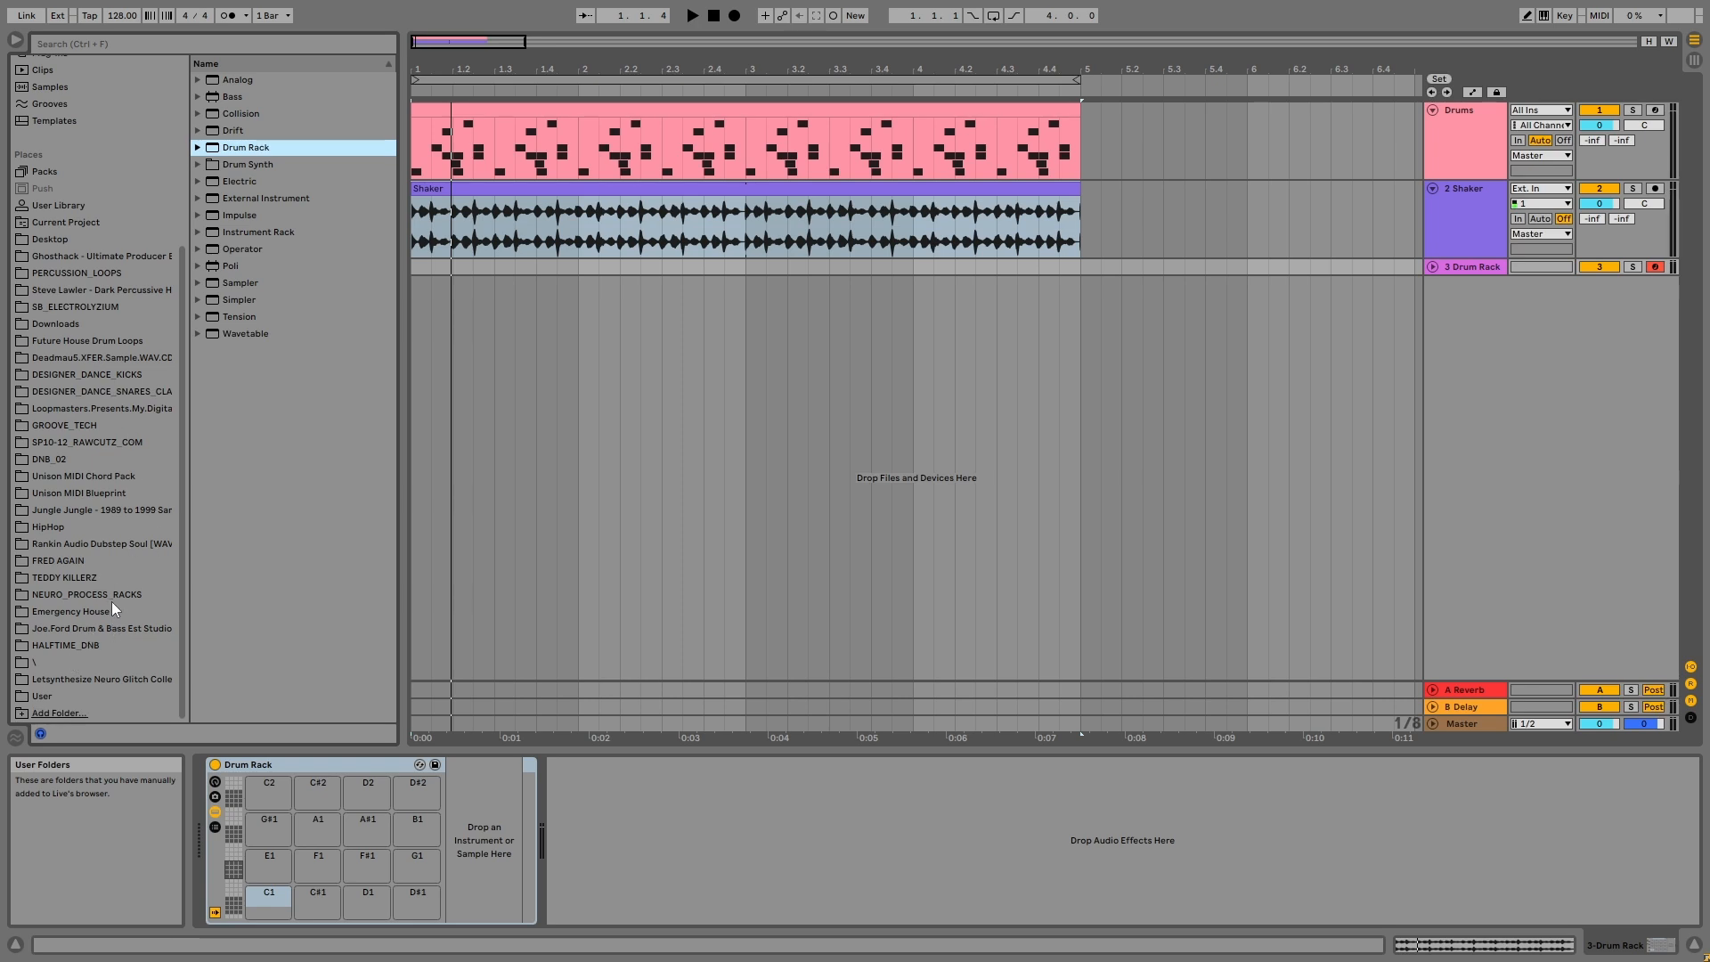
Step: Open the PERCUSSION_LOOPS folder in the browser, widen the browser and browse its loops
click(62, 273)
scroll(63, 270, up, 5)
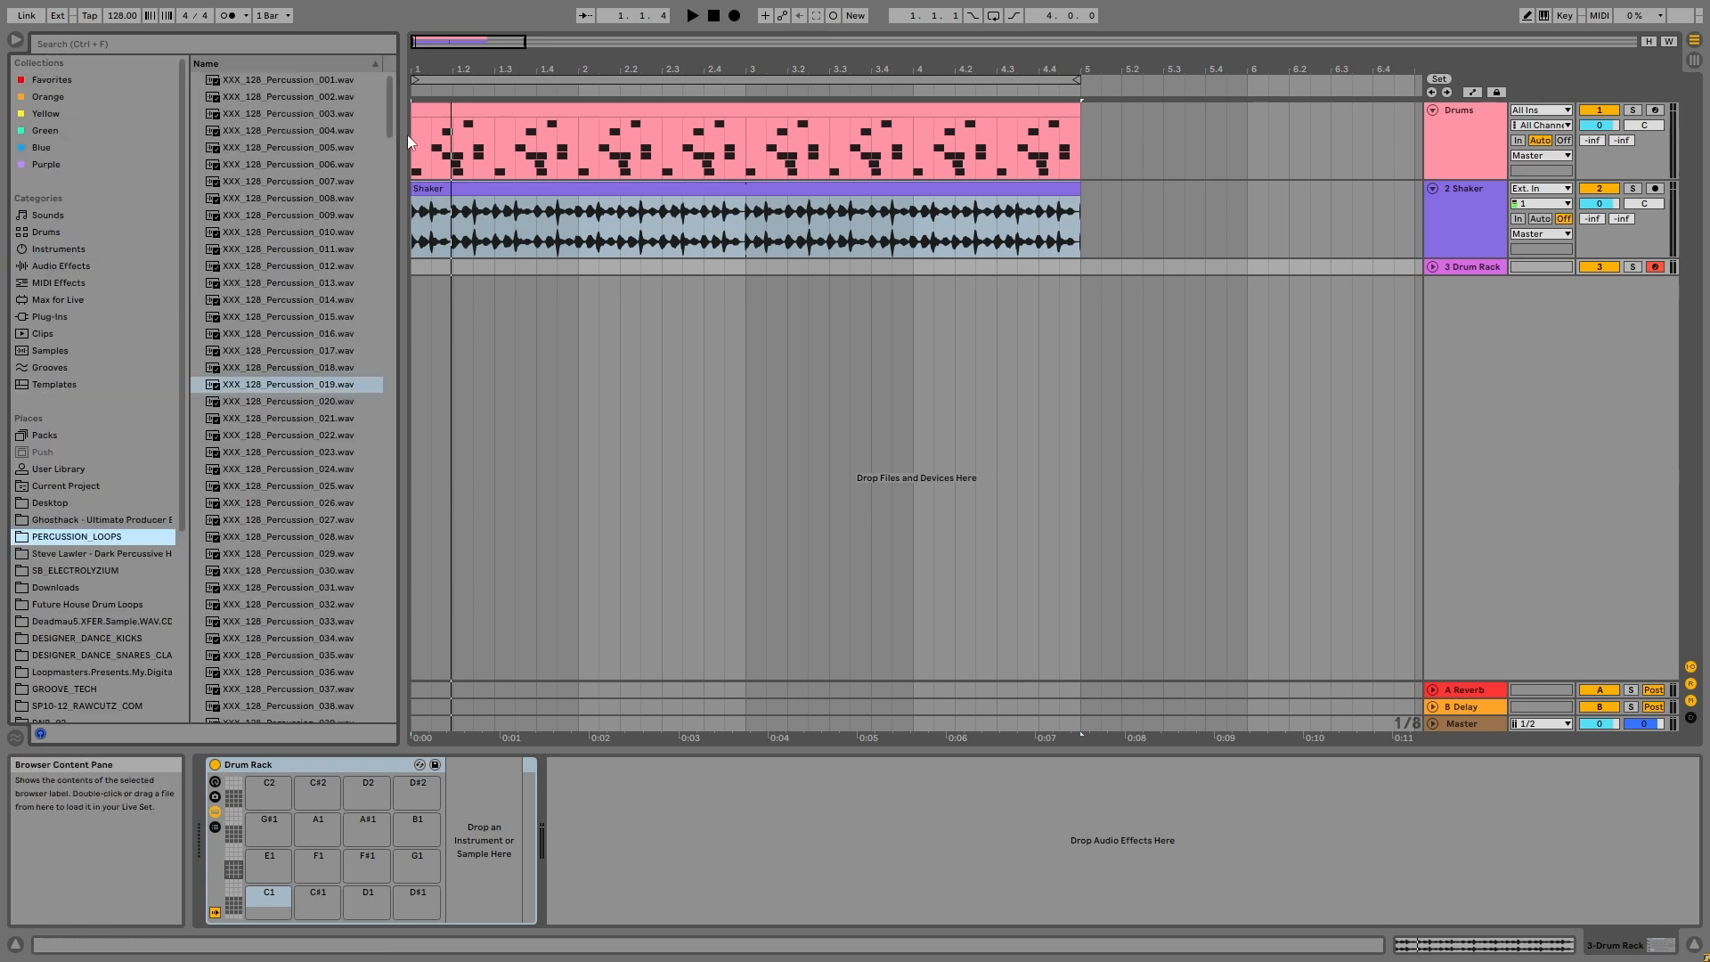
drag(399, 124, 414, 114)
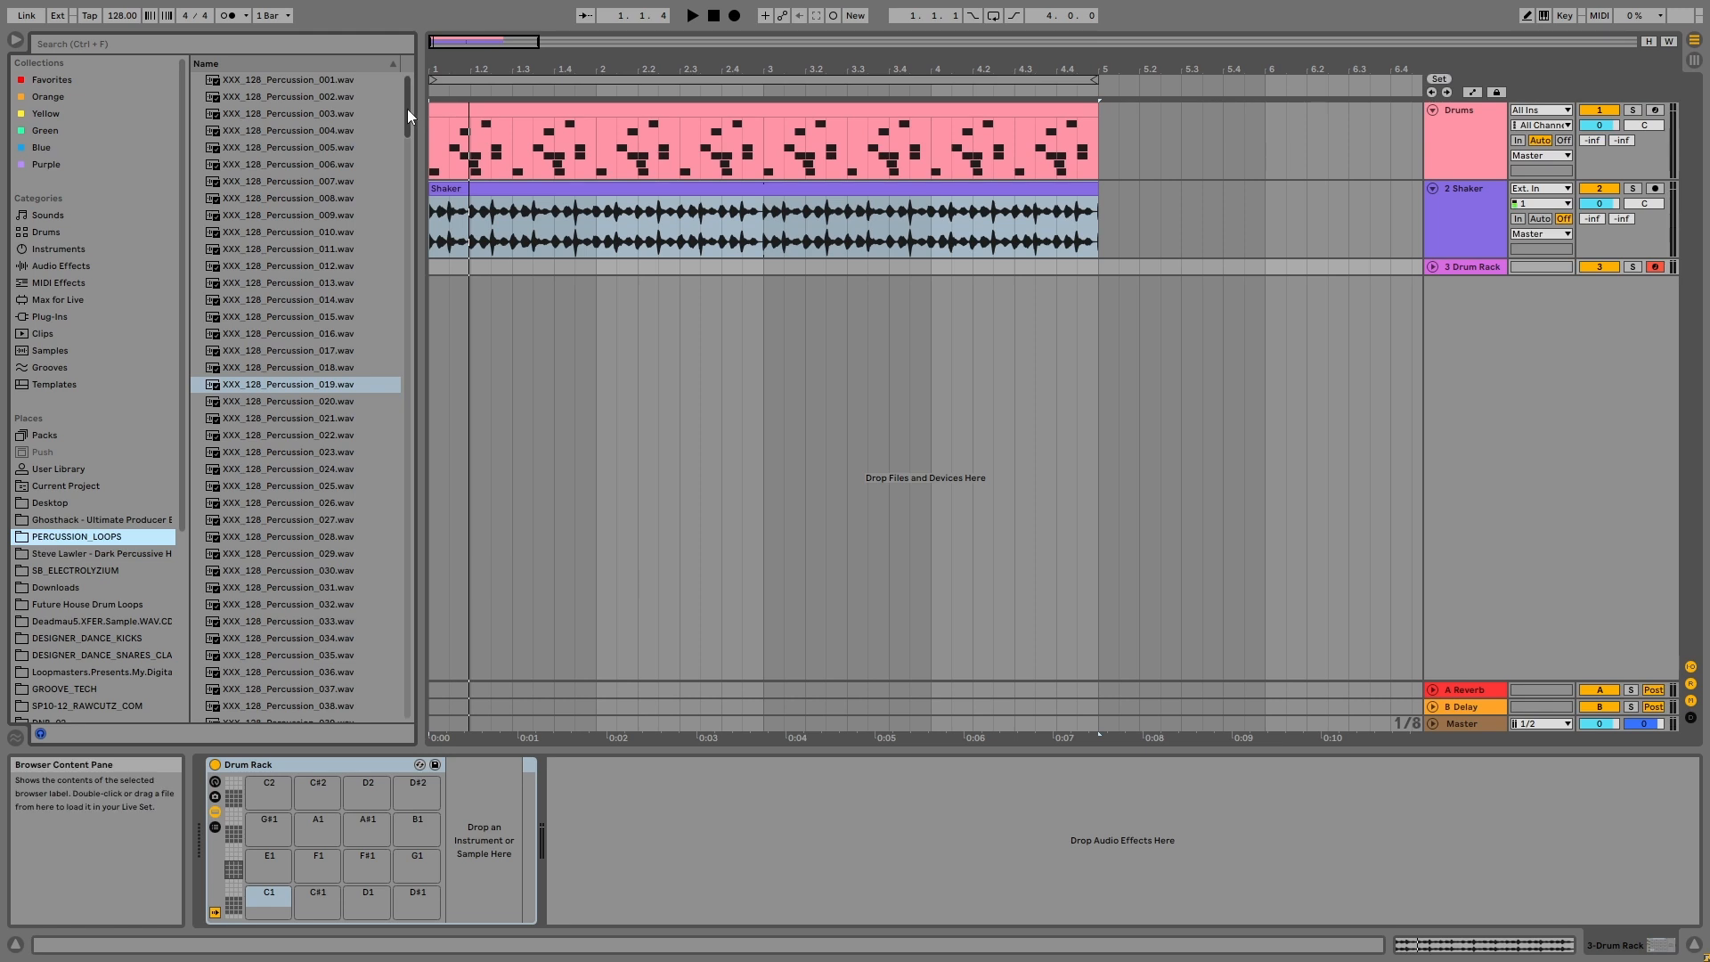
scroll(390, 572, down, 20)
scroll(386, 235, up, 20)
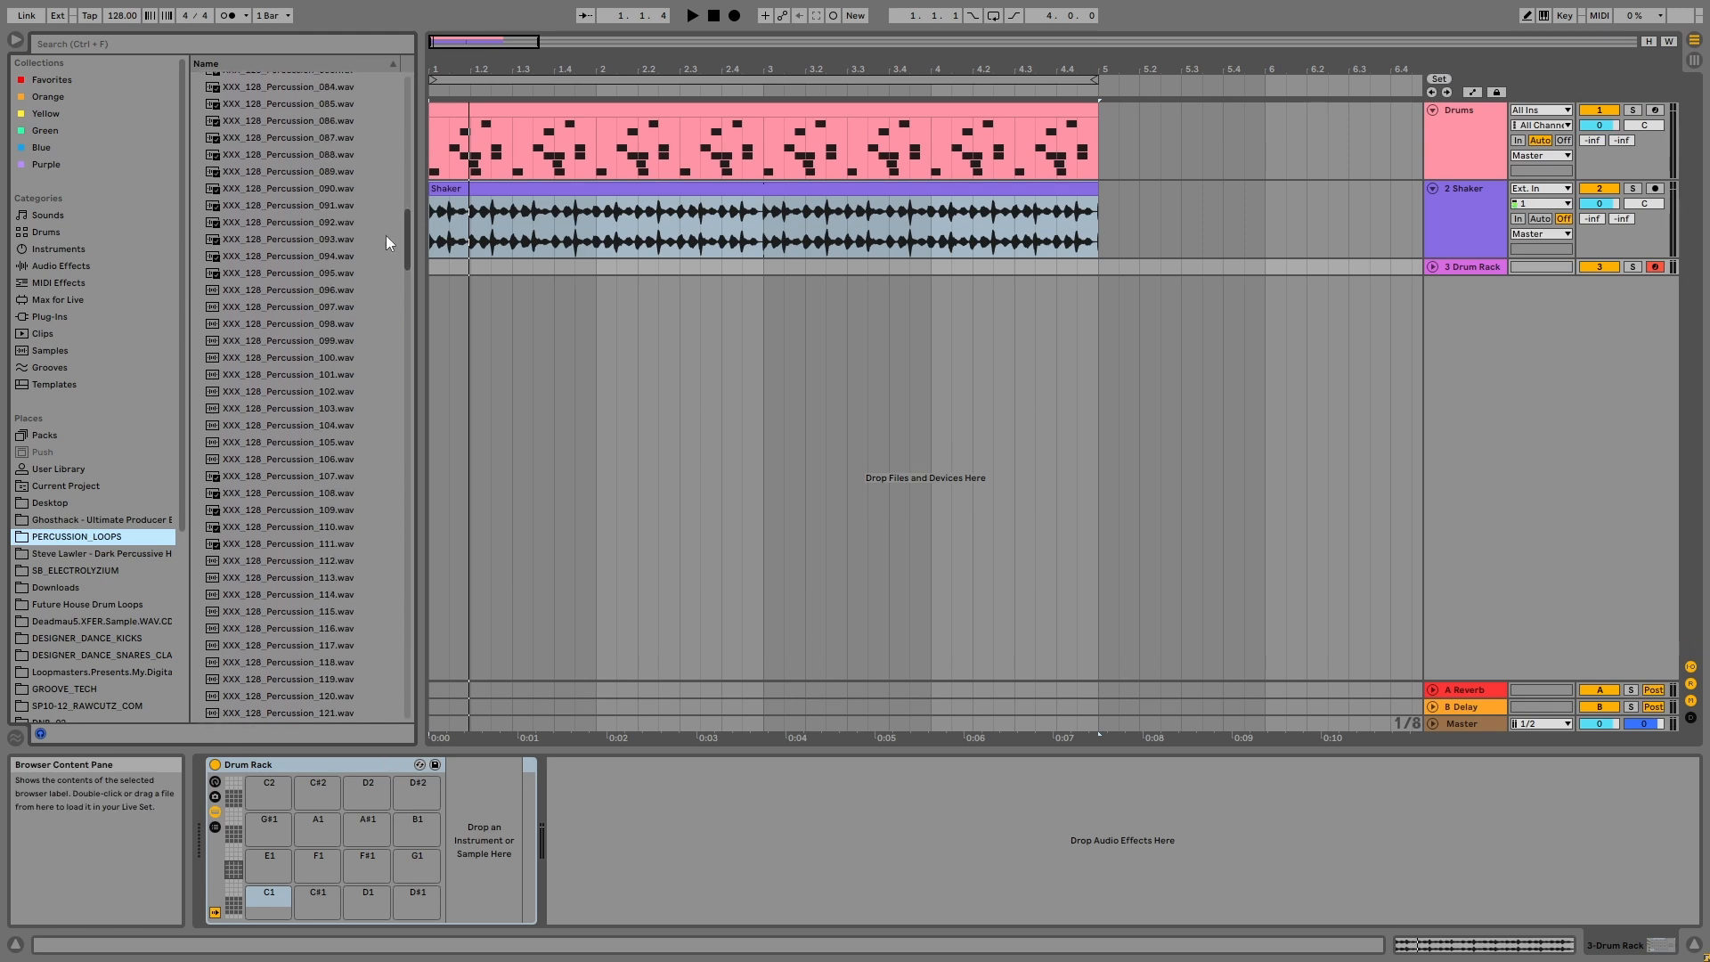
scroll(382, 200, down, 12)
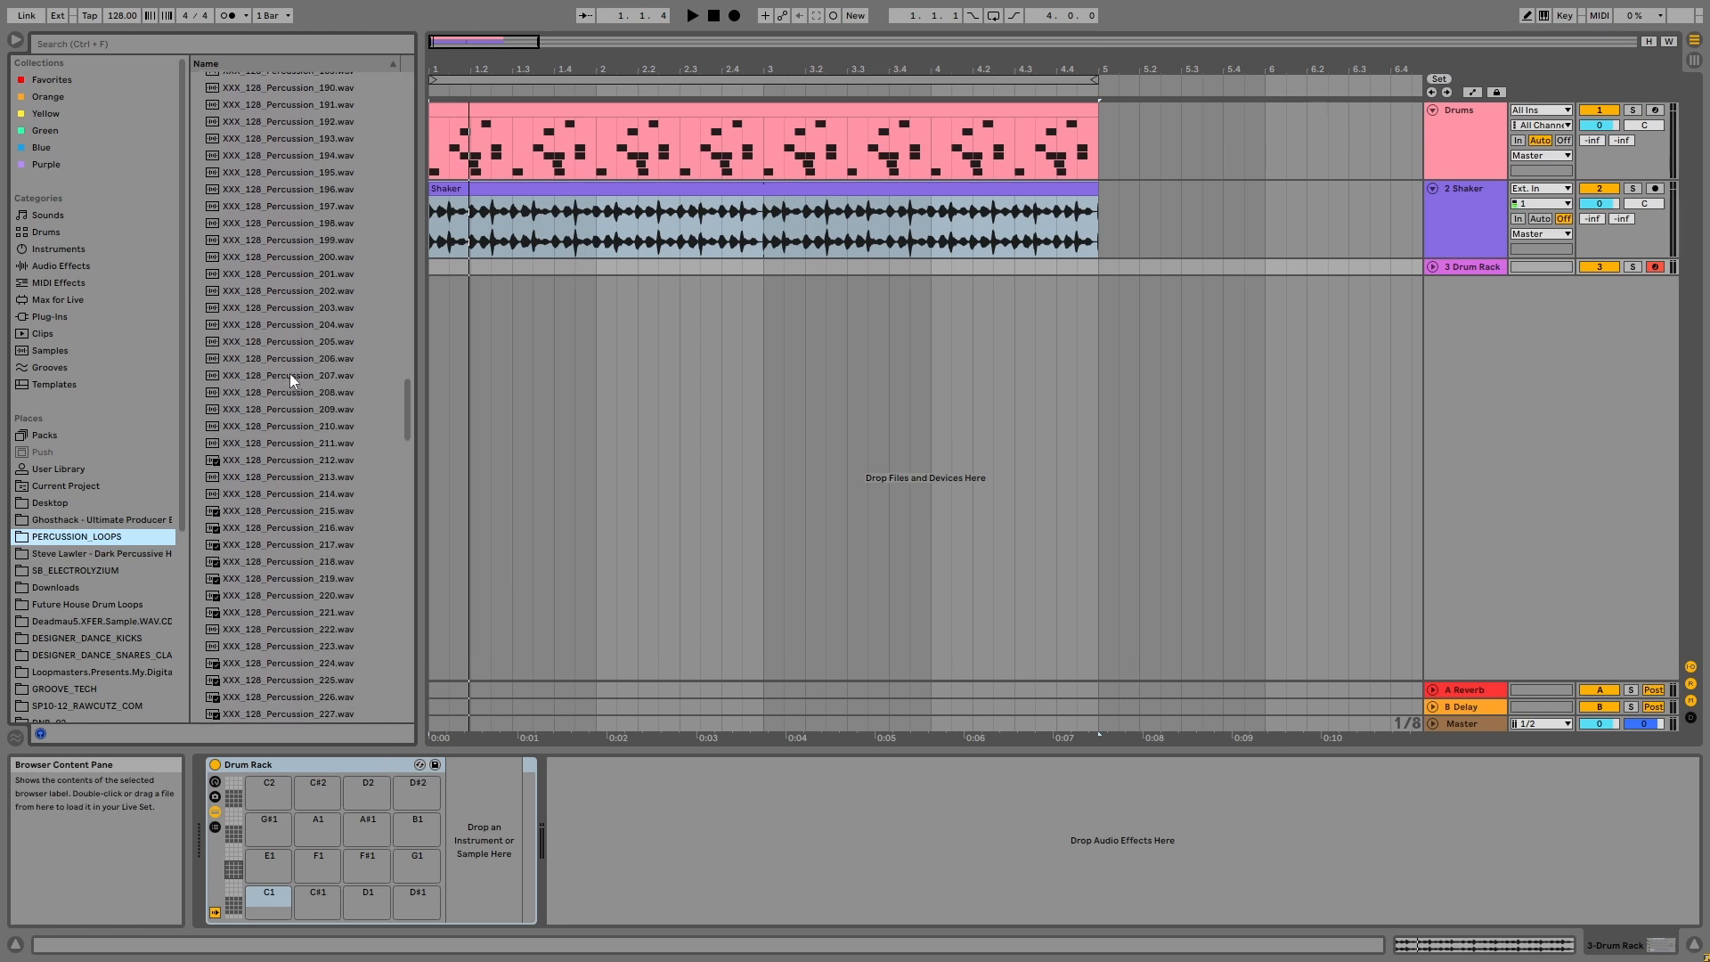
Step: Audition several percussion loops in the PERCUSSION_LOOPS folder, from around Percussion_211 to Percussion_306, to find a suitable one
click(291, 373)
click(296, 446)
scroll(297, 445, down, 1)
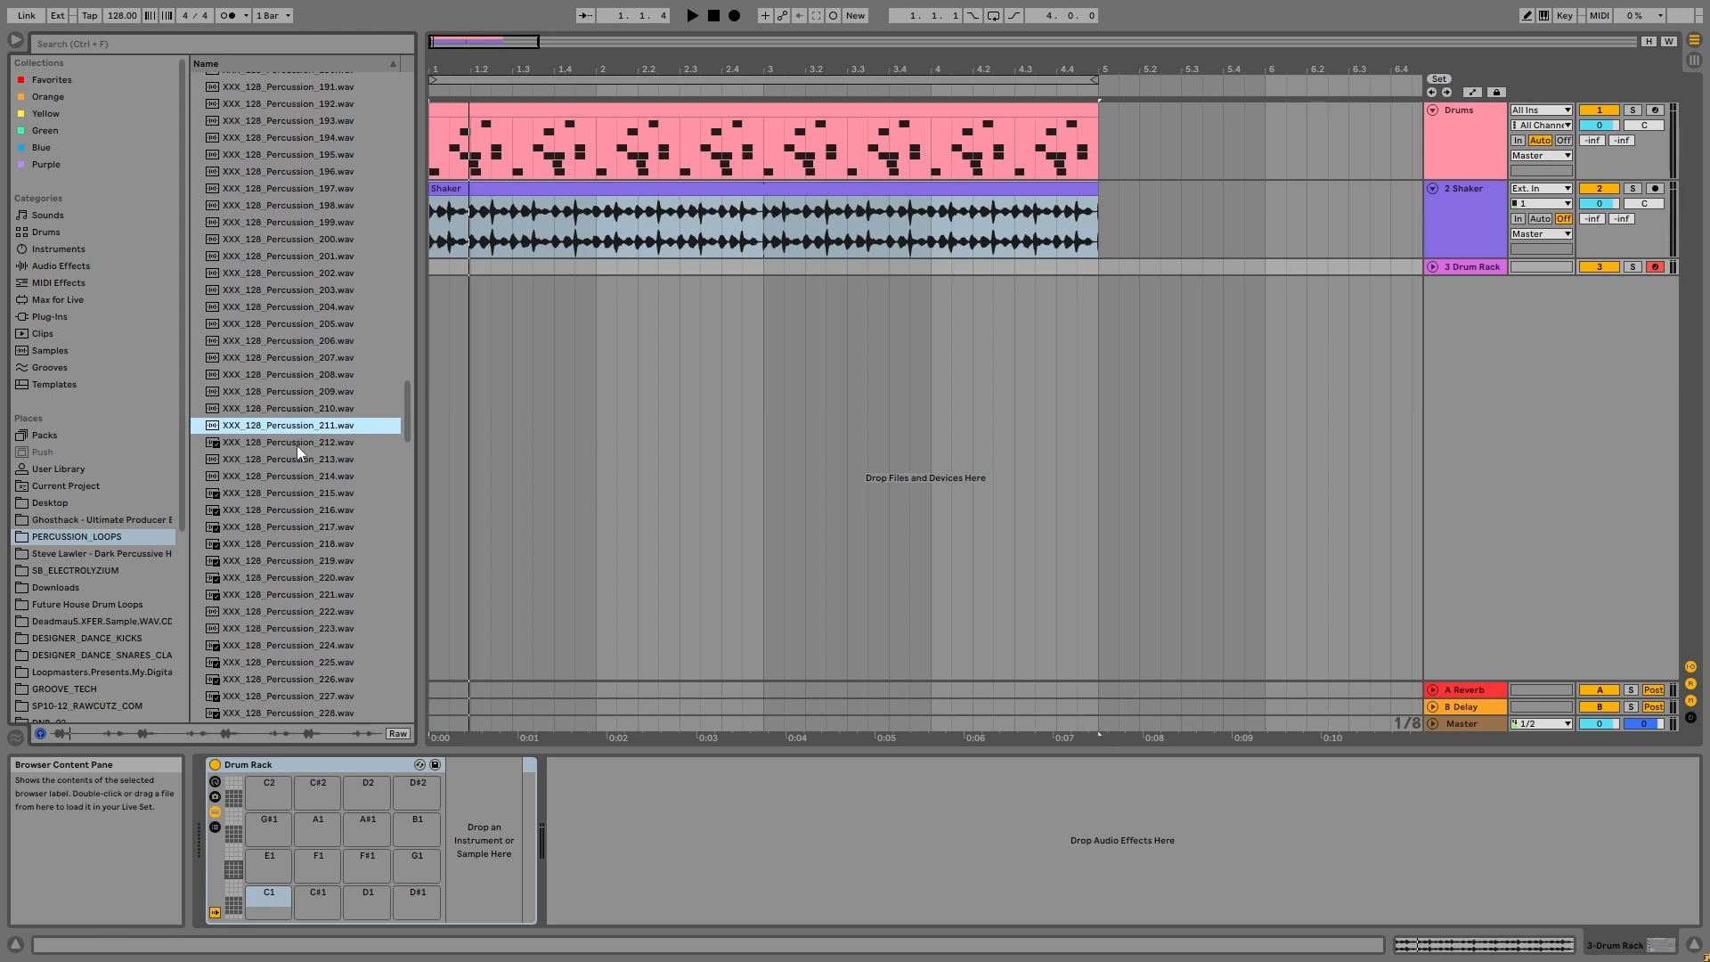
click(297, 446)
scroll(297, 449, down, 2)
click(296, 448)
scroll(296, 448, down, 7)
click(296, 448)
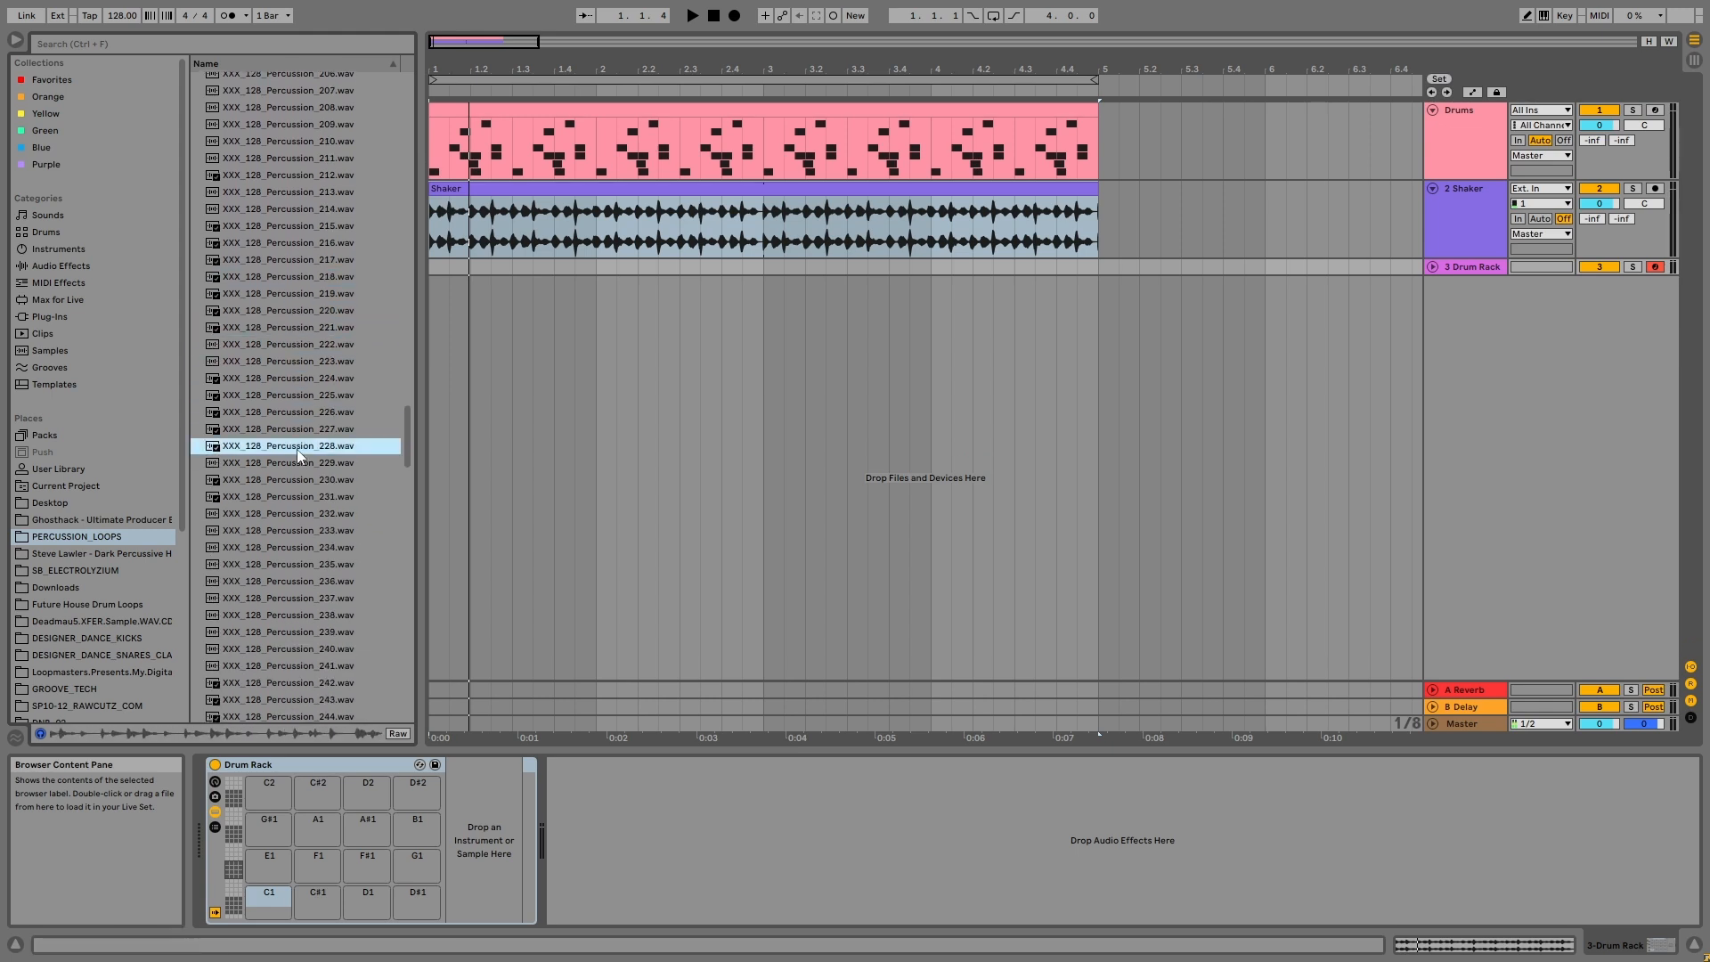
scroll(297, 449, down, 5)
click(297, 449)
scroll(297, 449, down, 1)
scroll(297, 449, down, 5)
click(296, 449)
scroll(297, 449, down, 10)
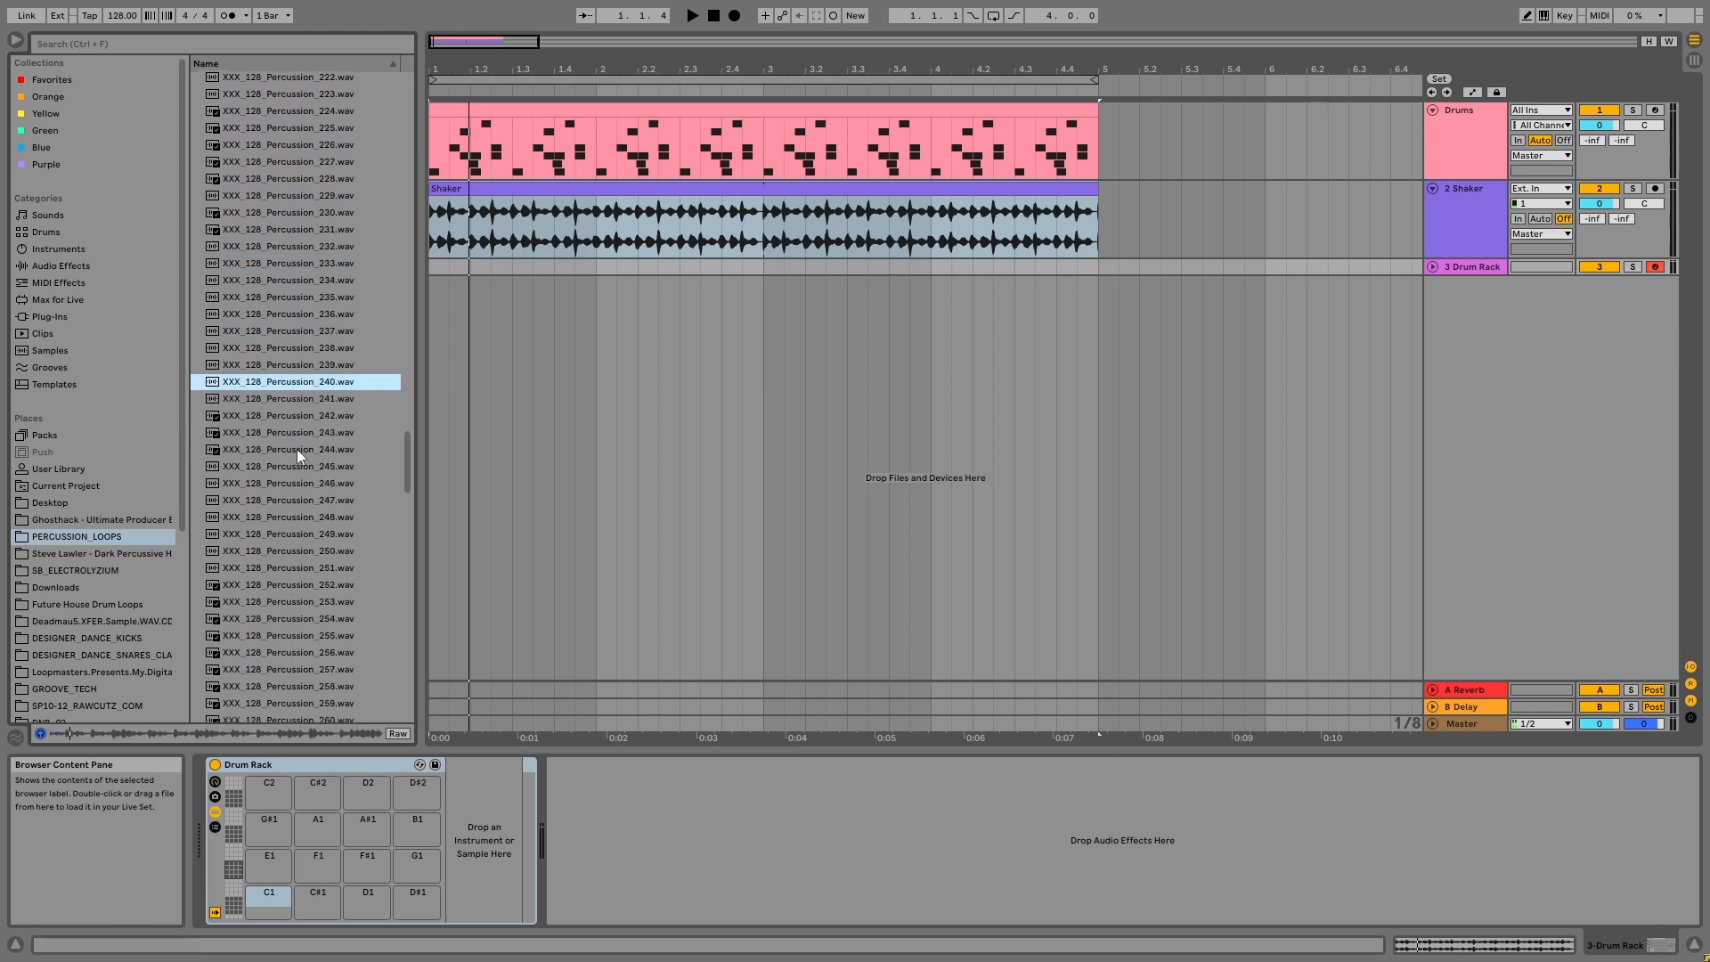
click(294, 445)
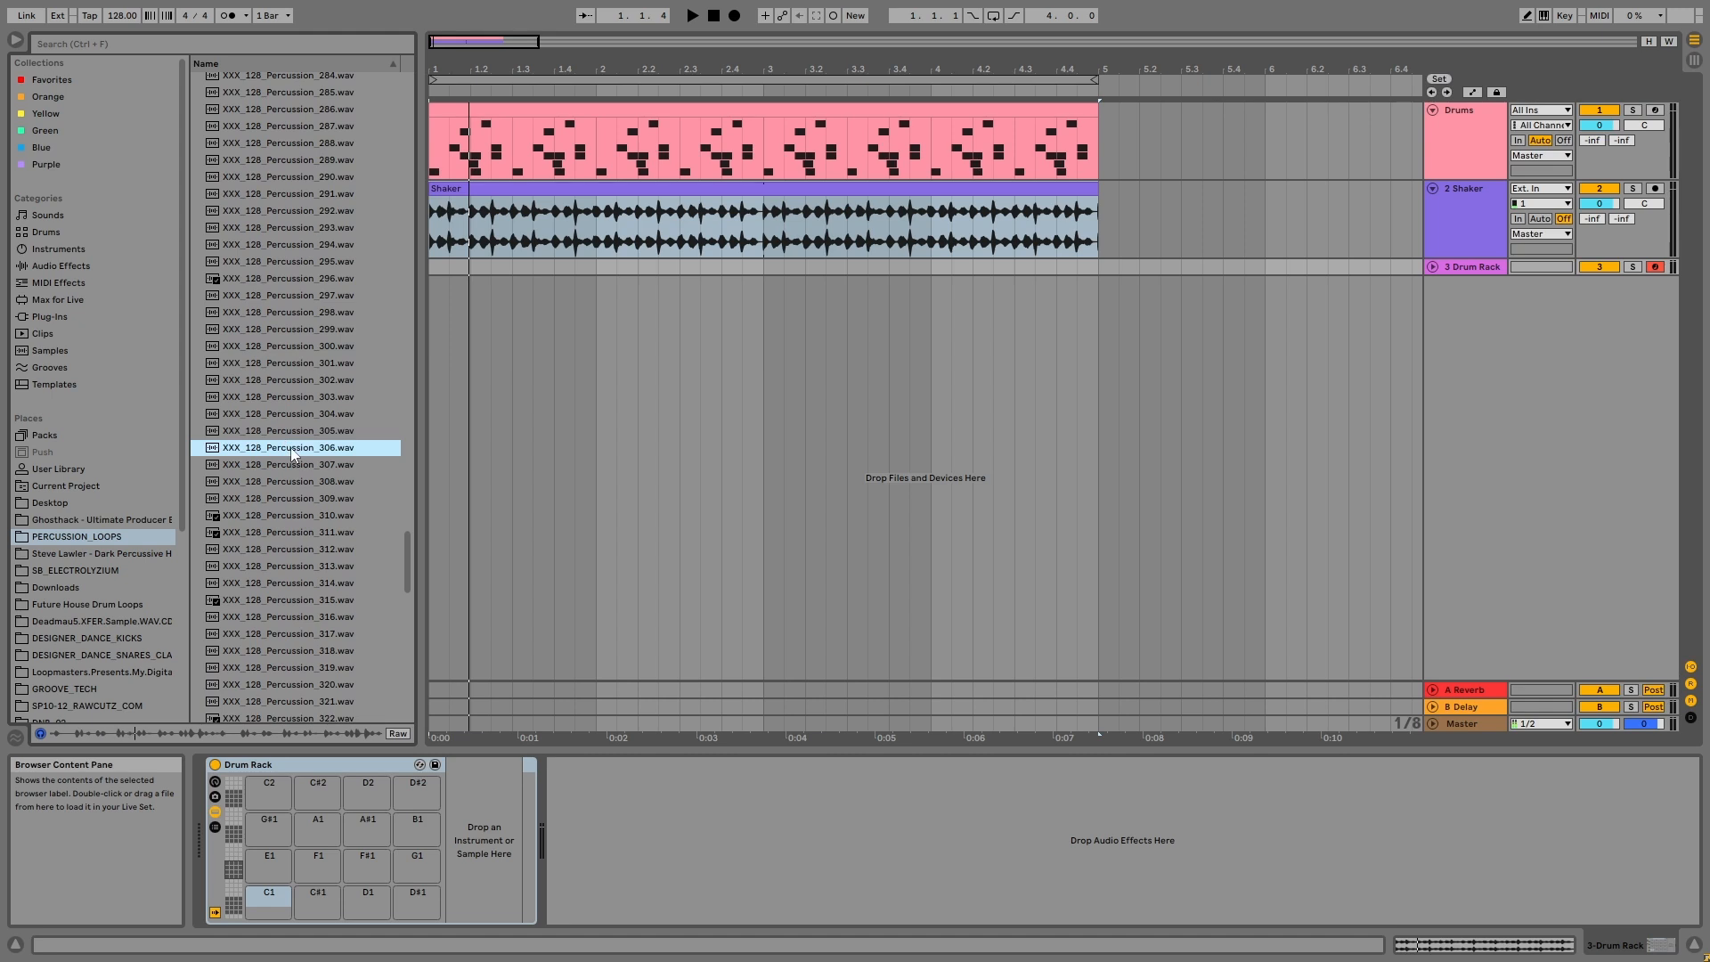
Step: Place XXX_128_Percussion_306.wav on a new audio track at bar 1 and slice it to a new MIDI track per transient with the Built-in preset
drag(290, 447, 436, 356)
right_click(552, 295)
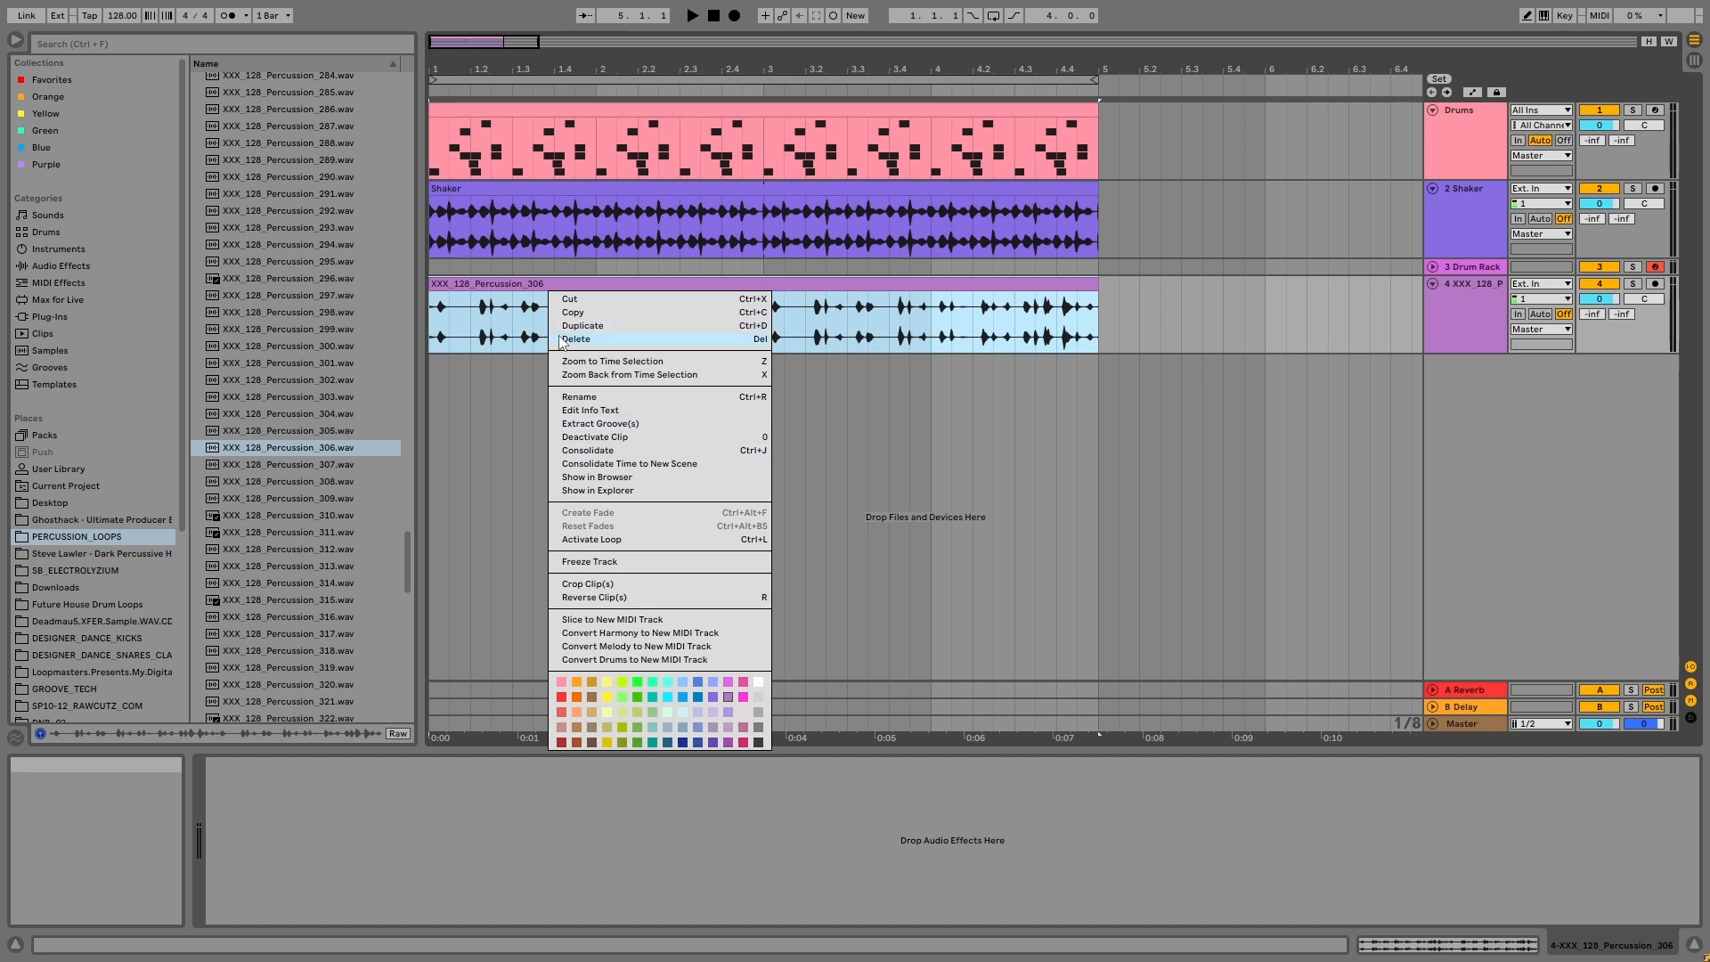
click(615, 620)
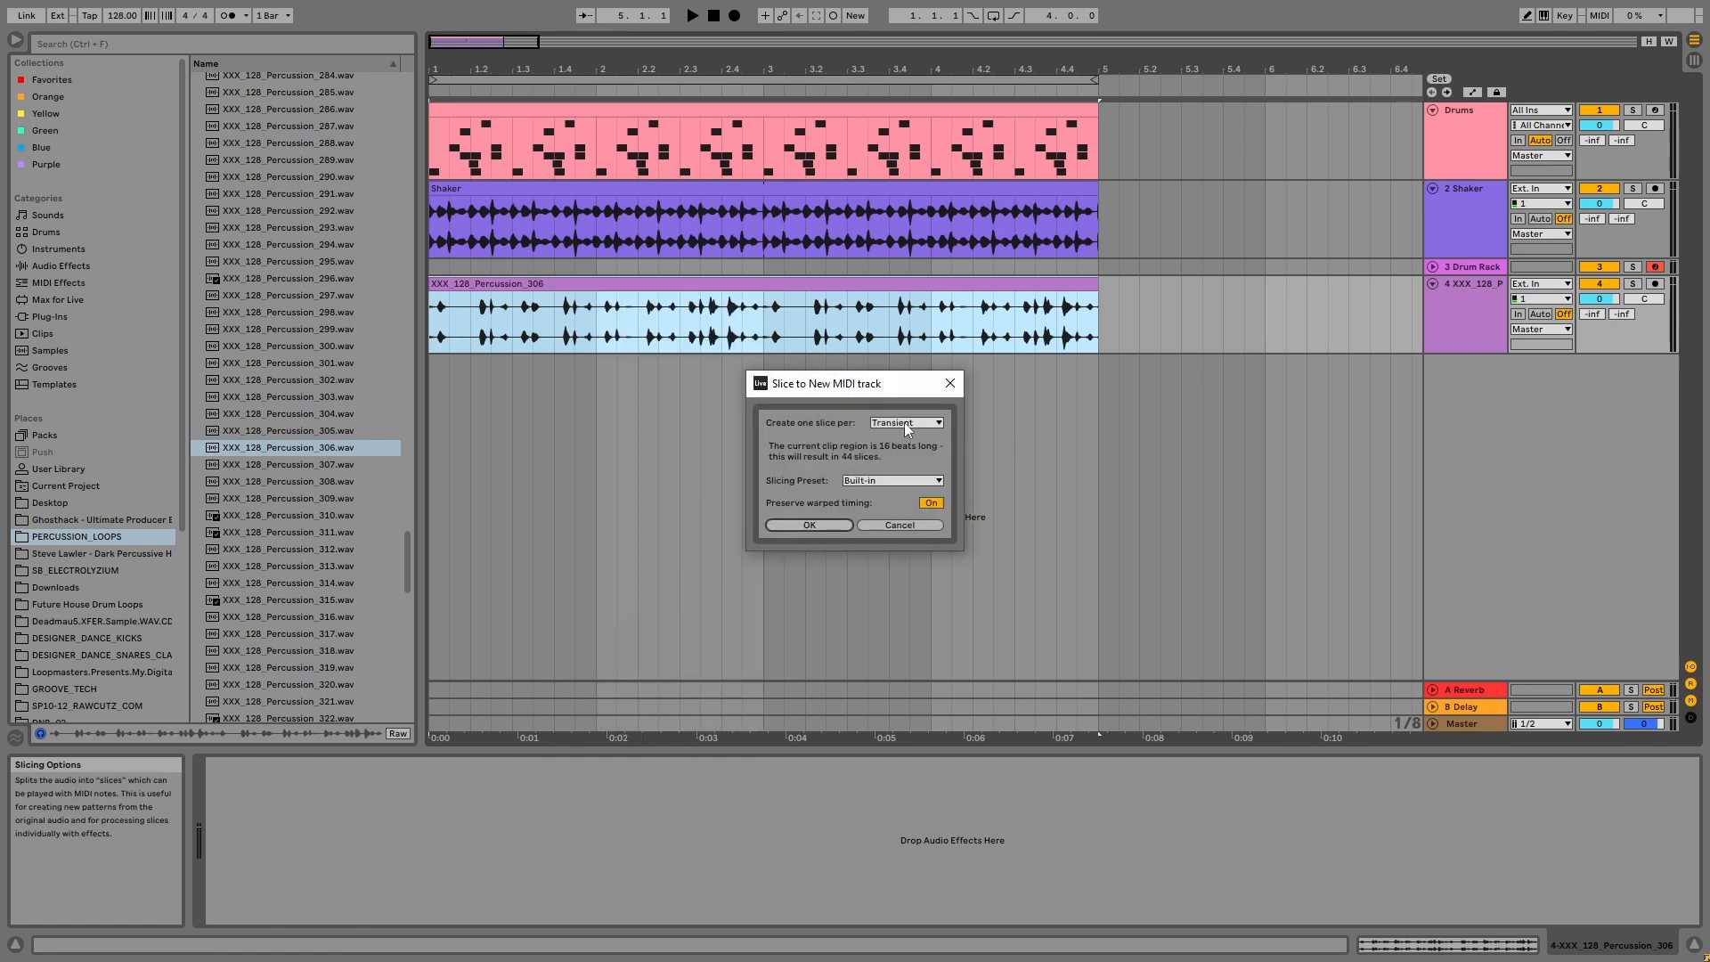
click(792, 524)
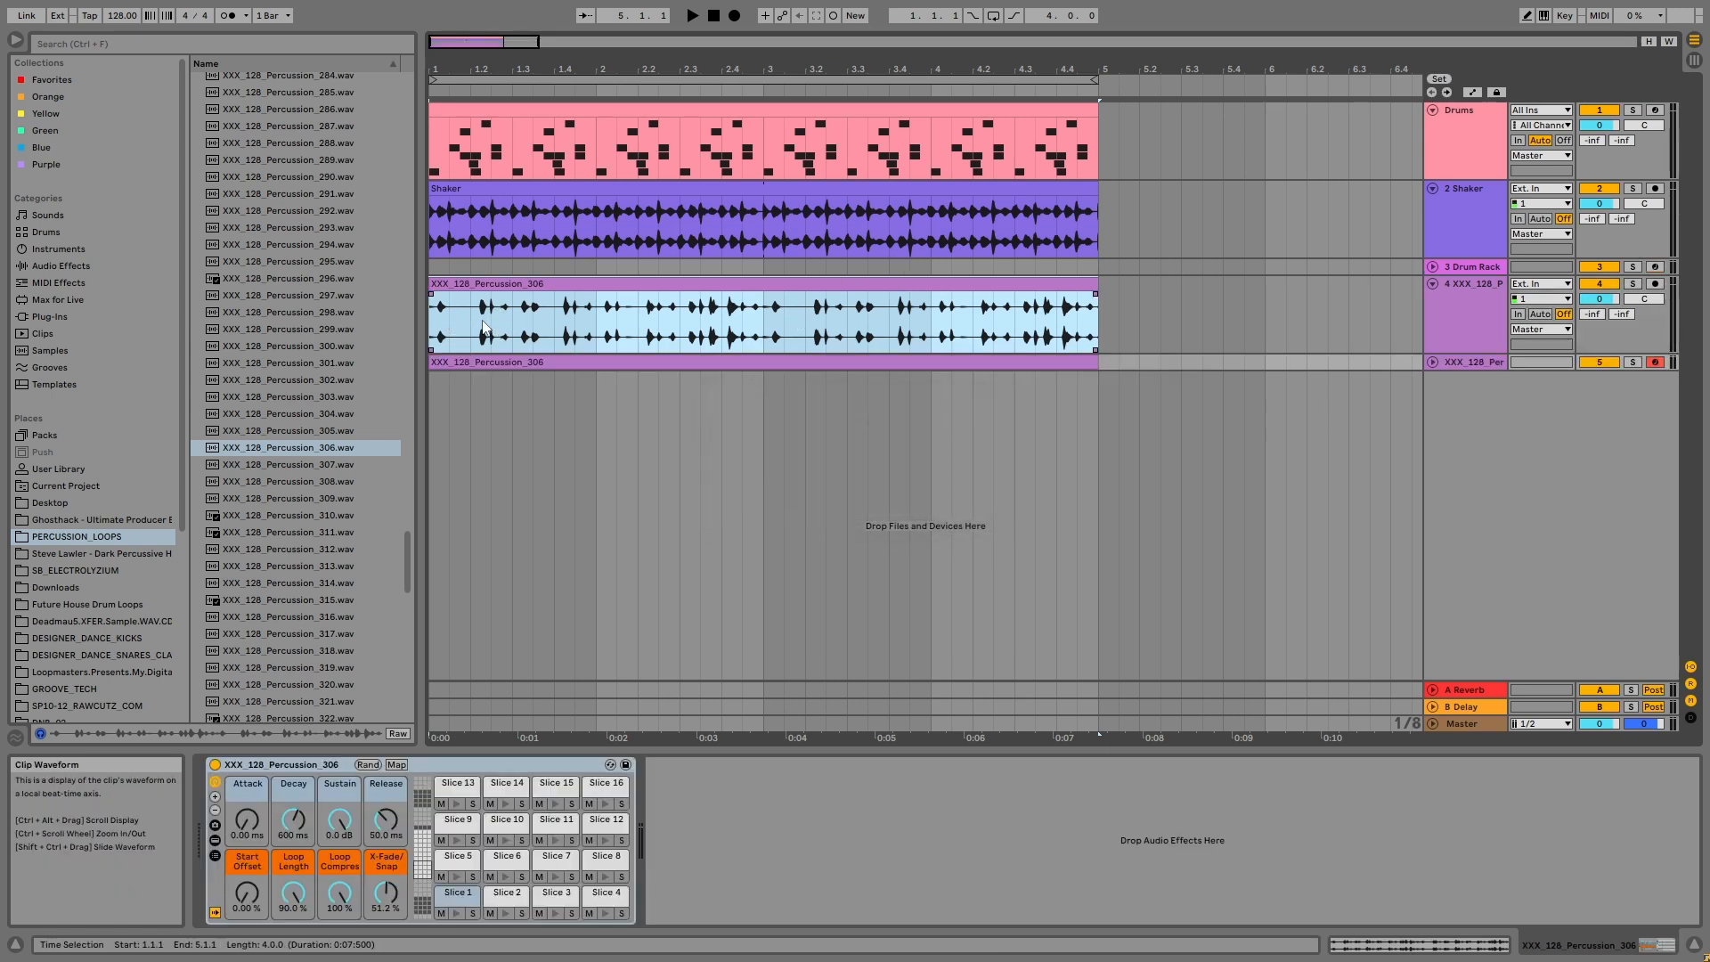
Step: Audition individual slices, including Slice 7, in the drum rack made from the percussion loop
click(472, 767)
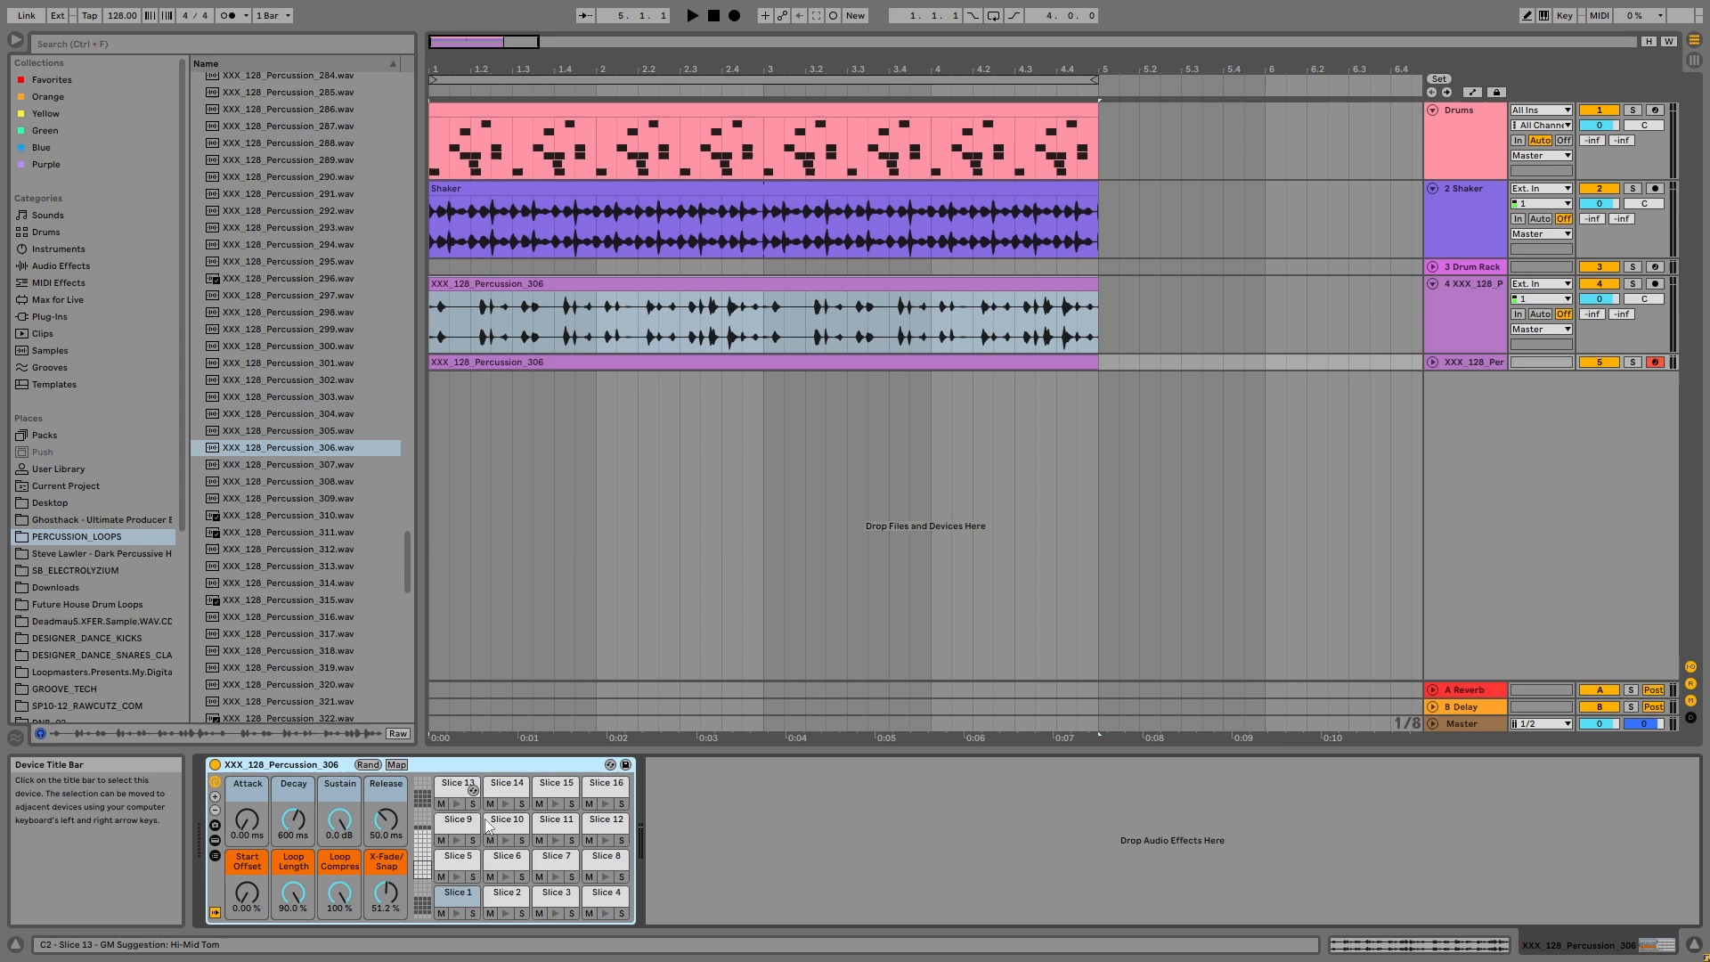
click(453, 892)
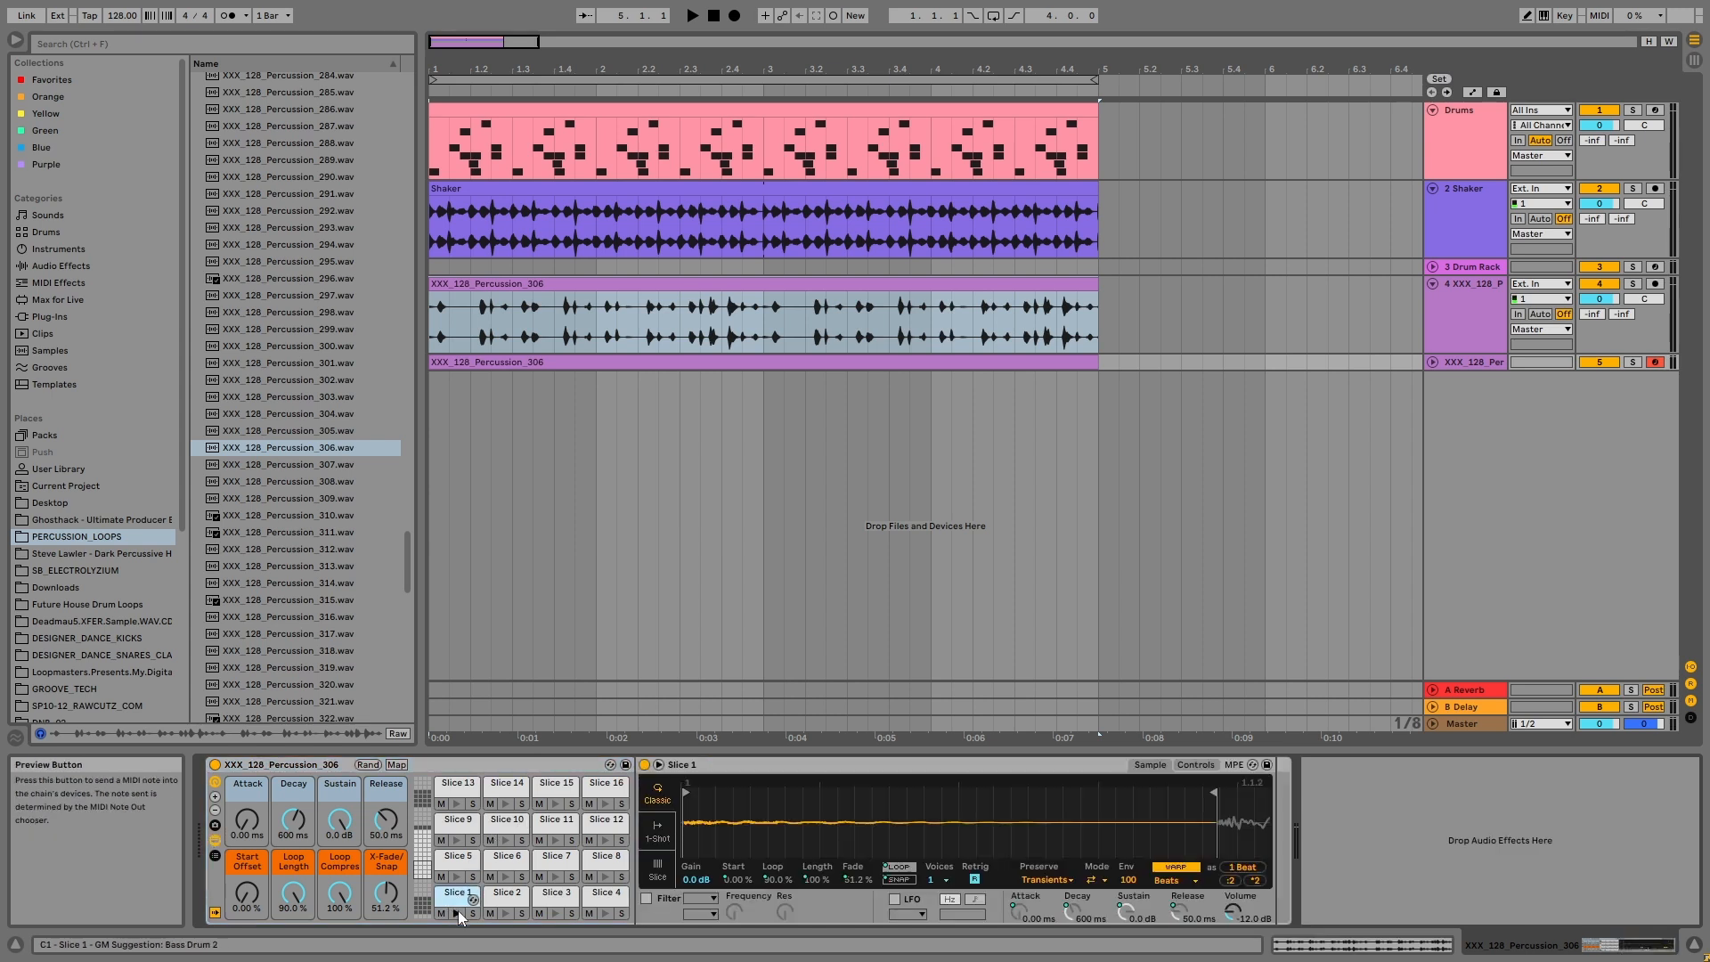
click(500, 916)
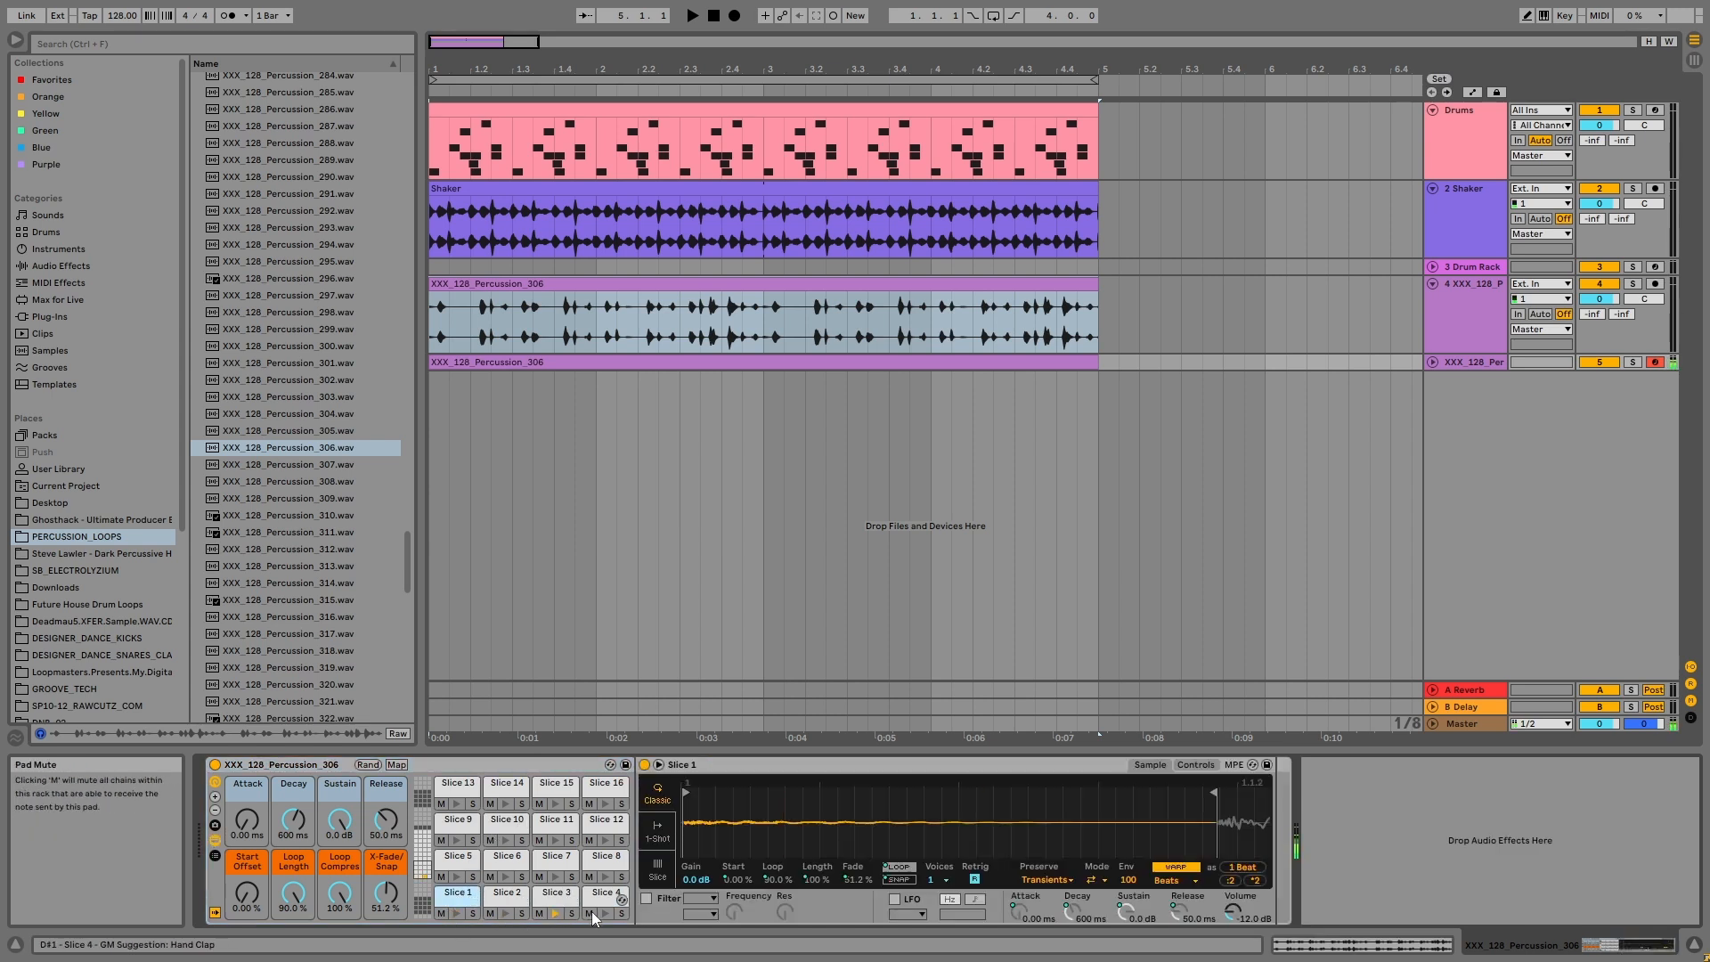
click(554, 866)
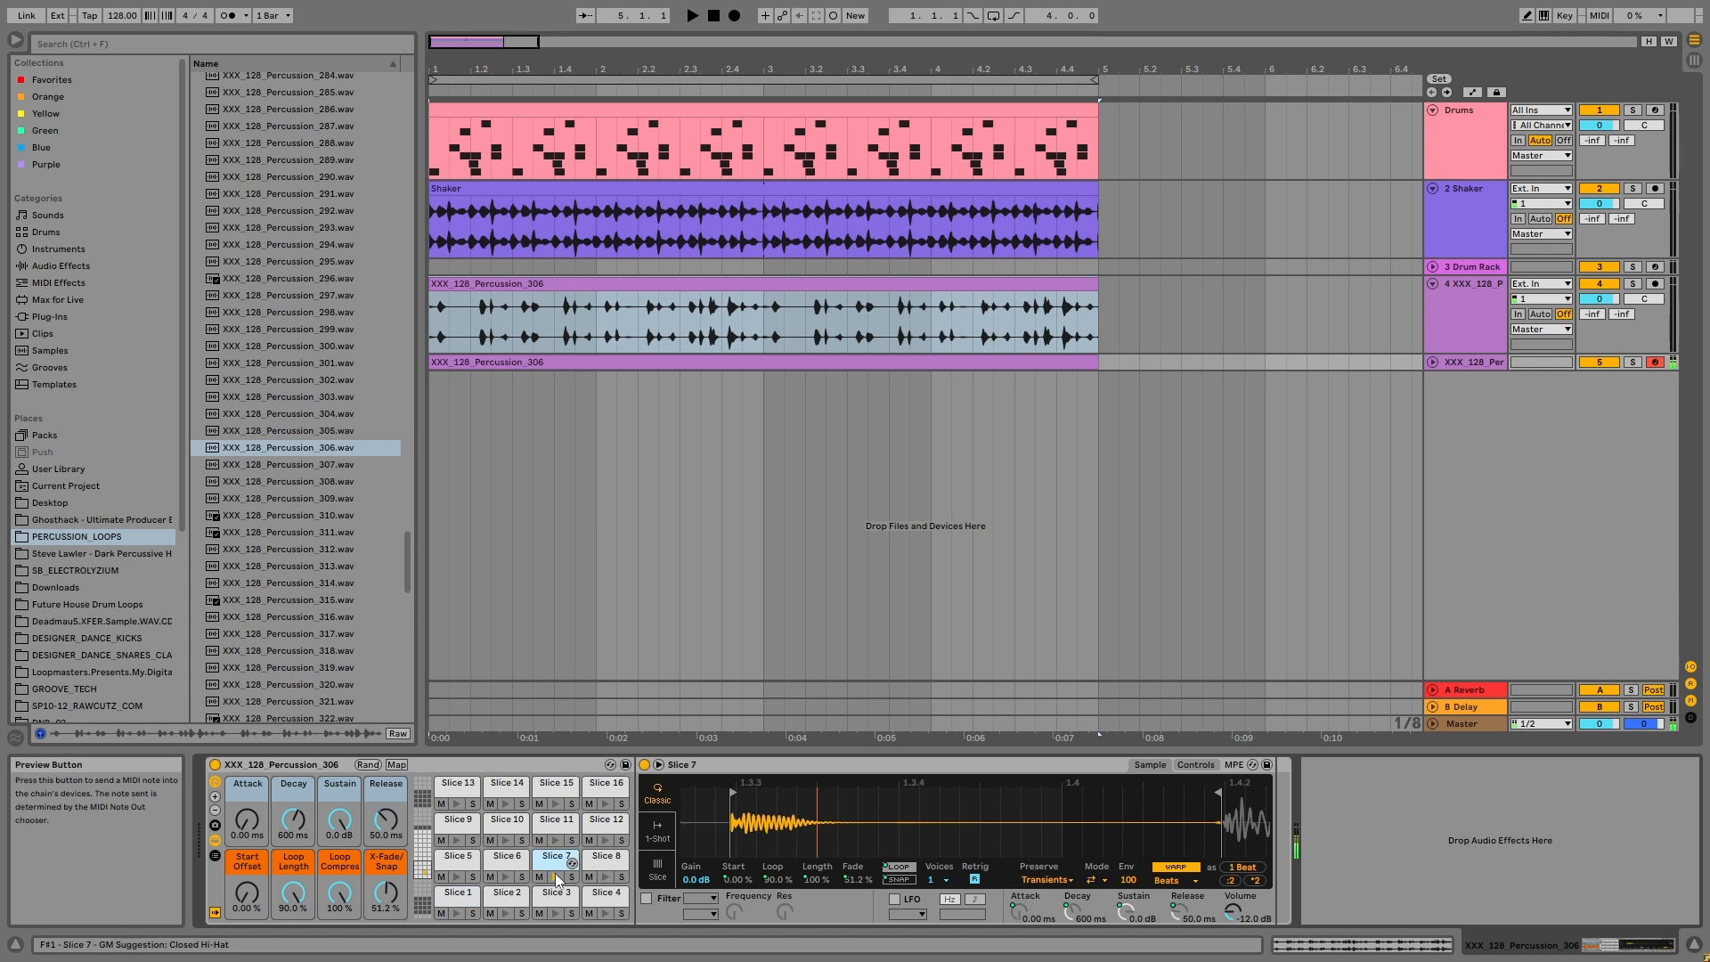
click(465, 768)
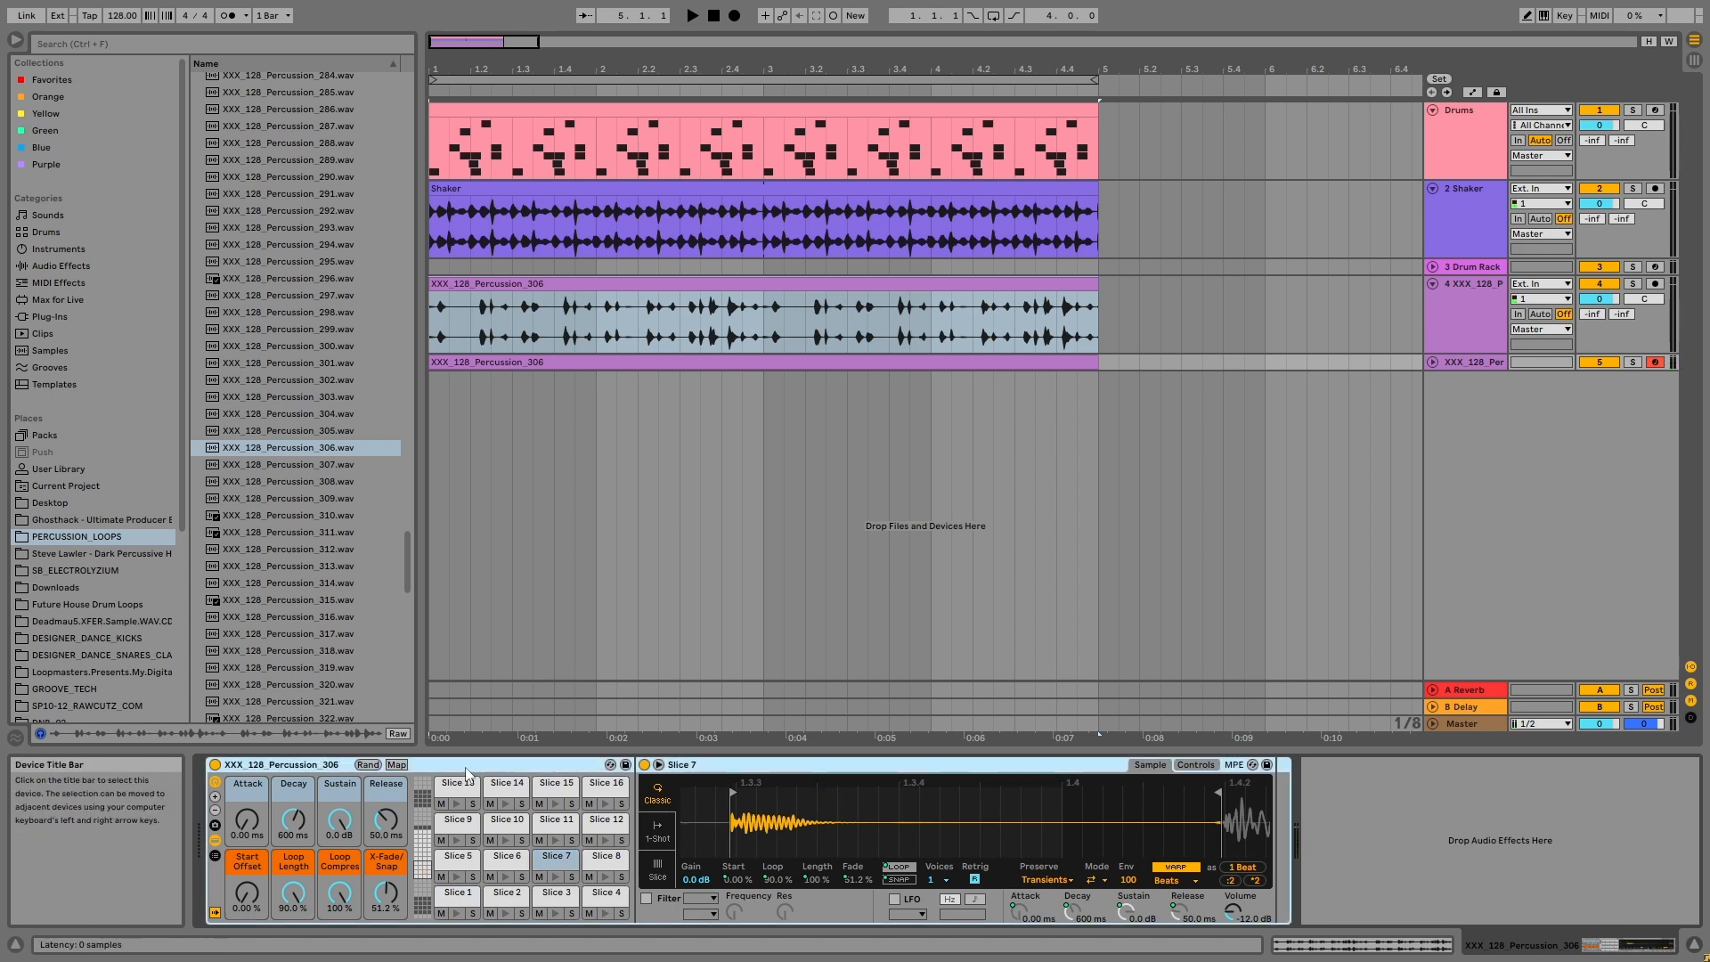
Step: Unfold and solo the sliced percussion MIDI track, then play back its clip
click(1432, 361)
click(1442, 365)
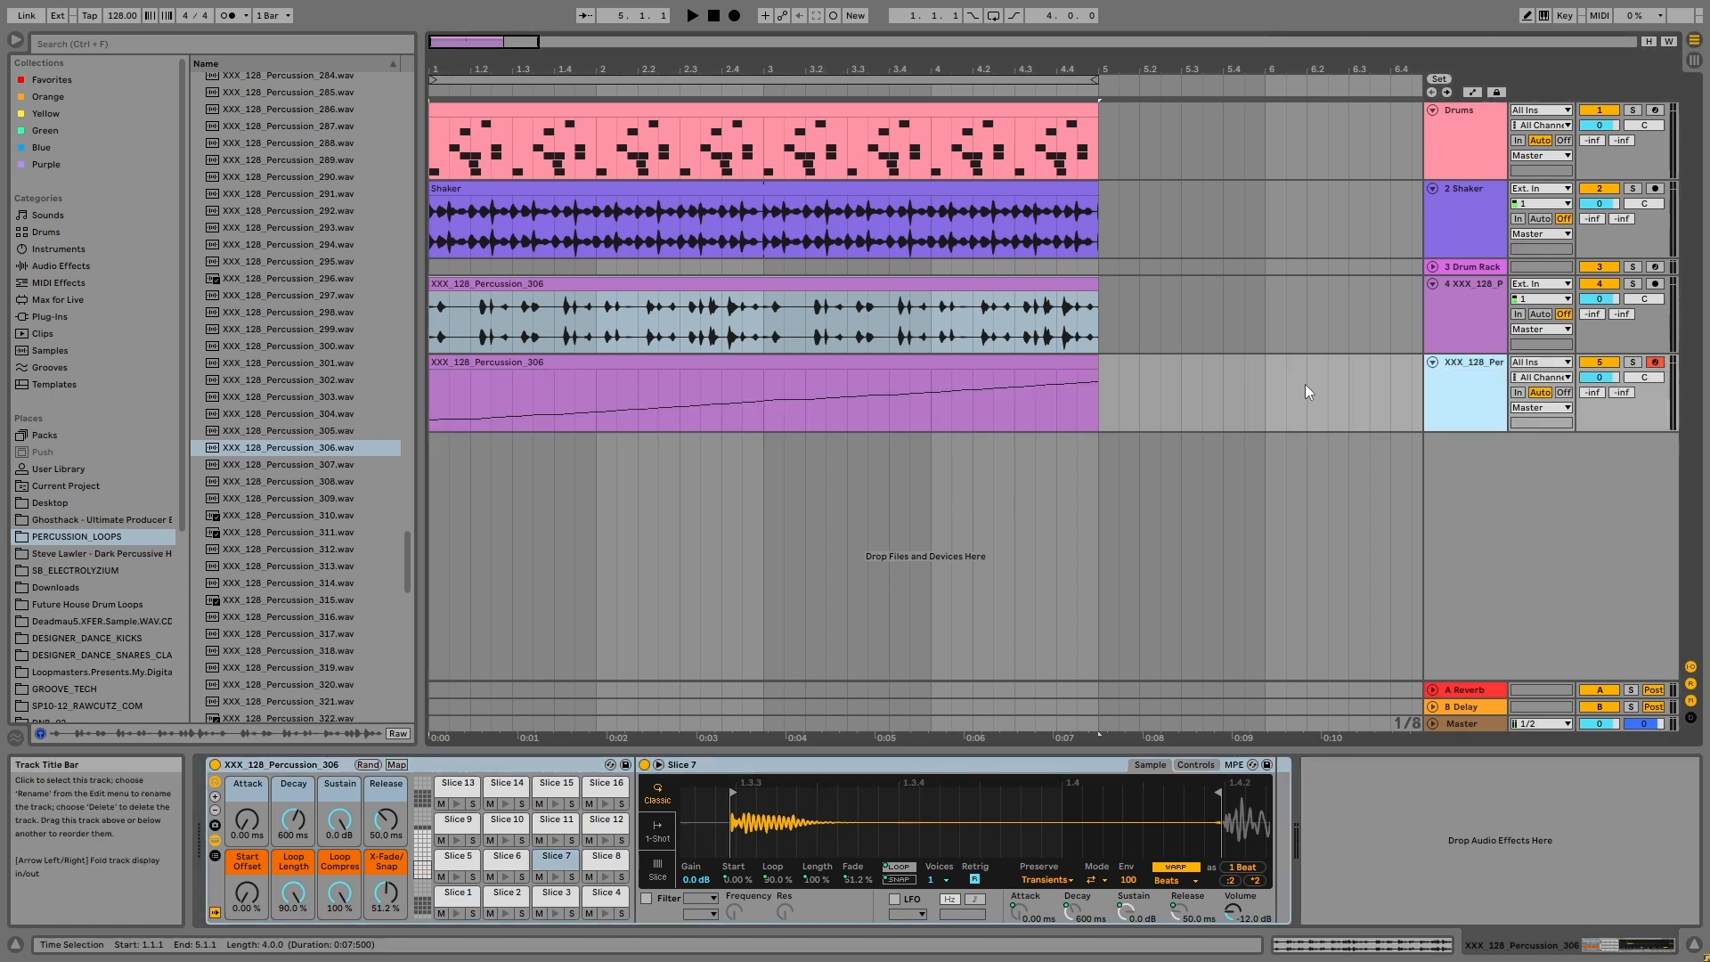
click(858, 381)
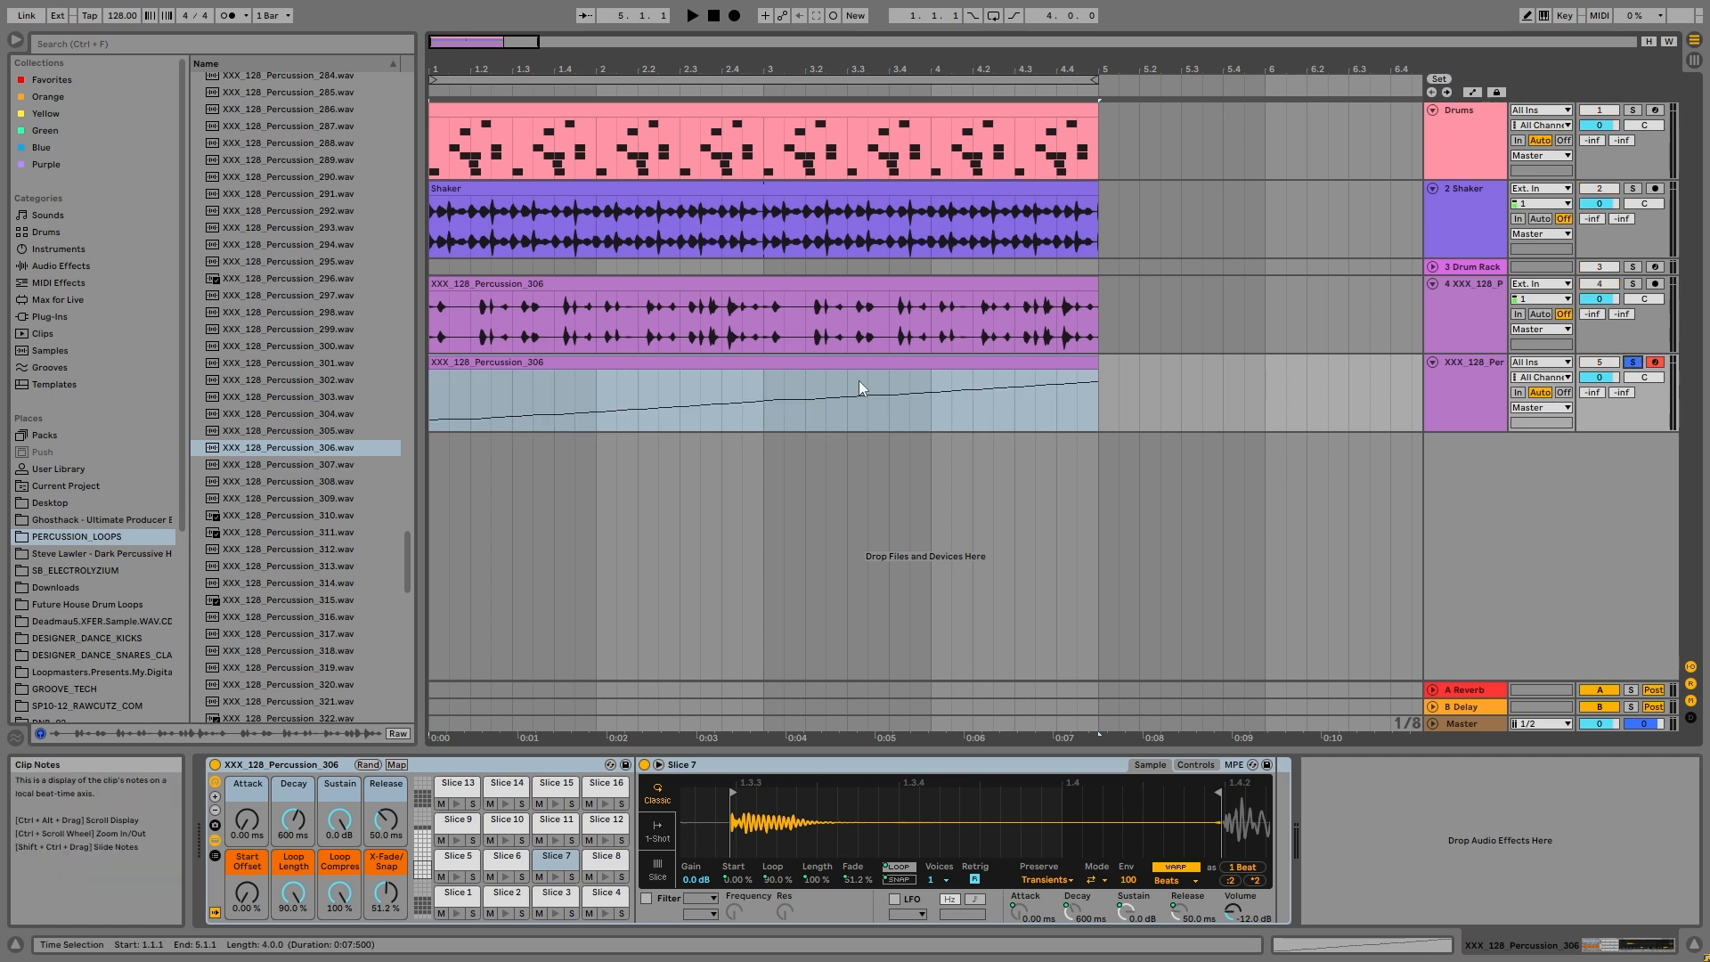
click(815, 365)
key(space)
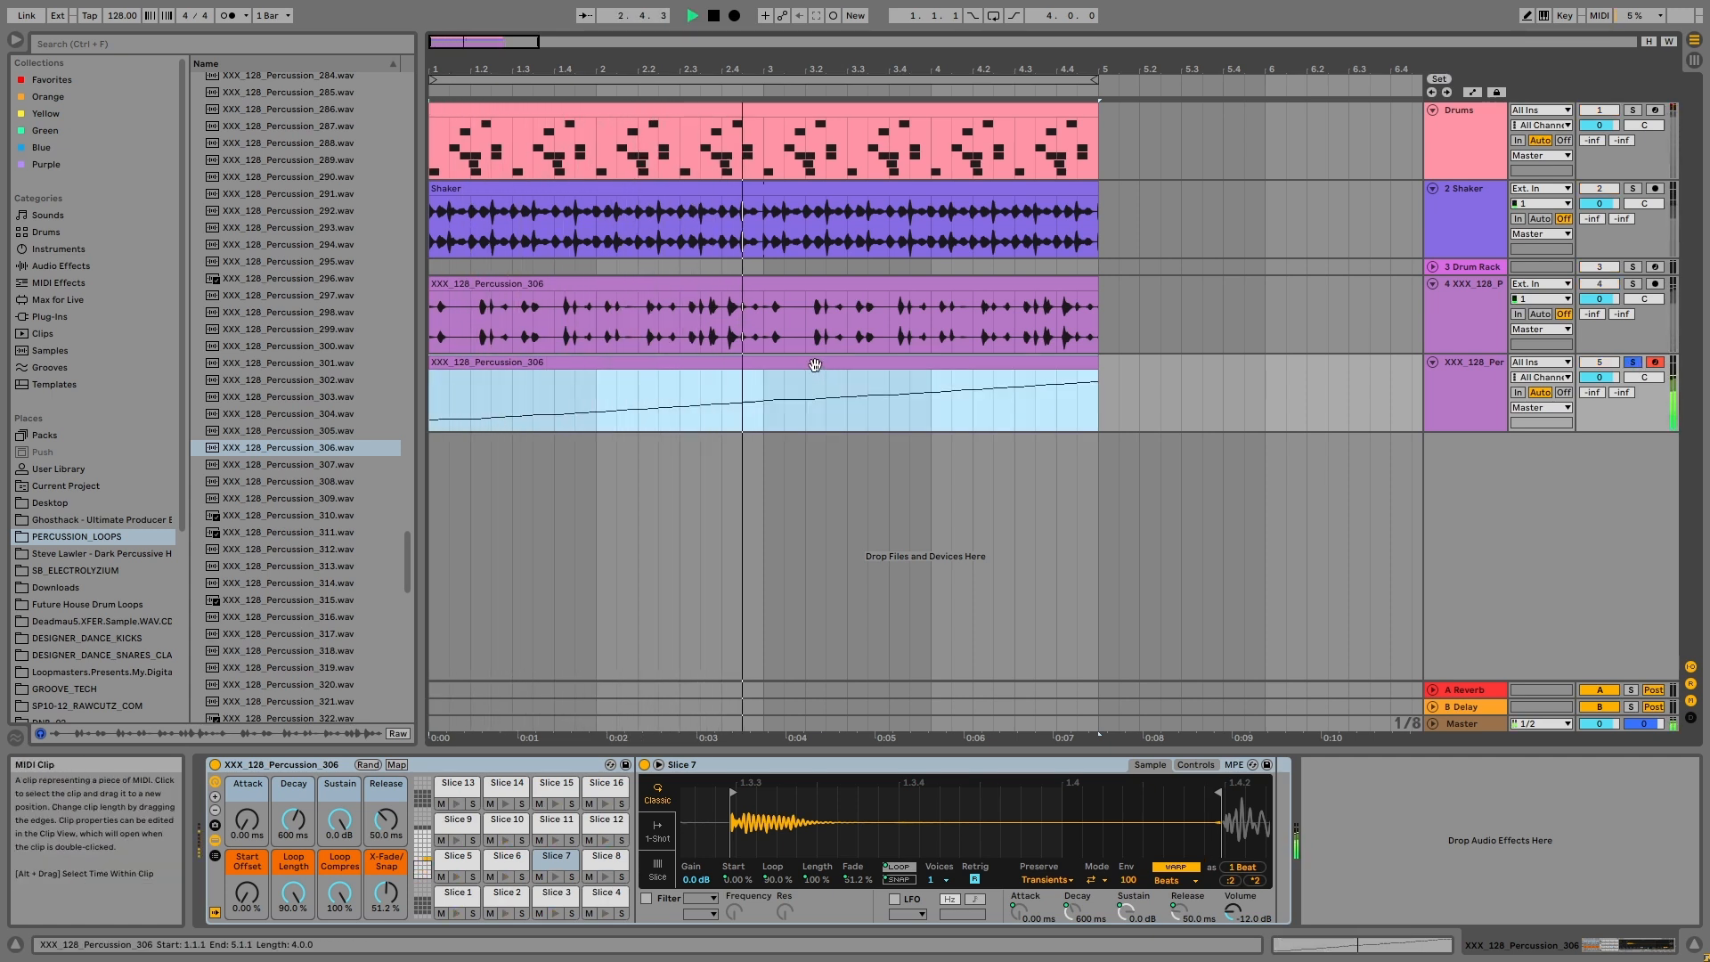
key(space)
Step: Add the Arpeggiator MIDI effect to the sliced percussion track, before its drum rack
click(51, 283)
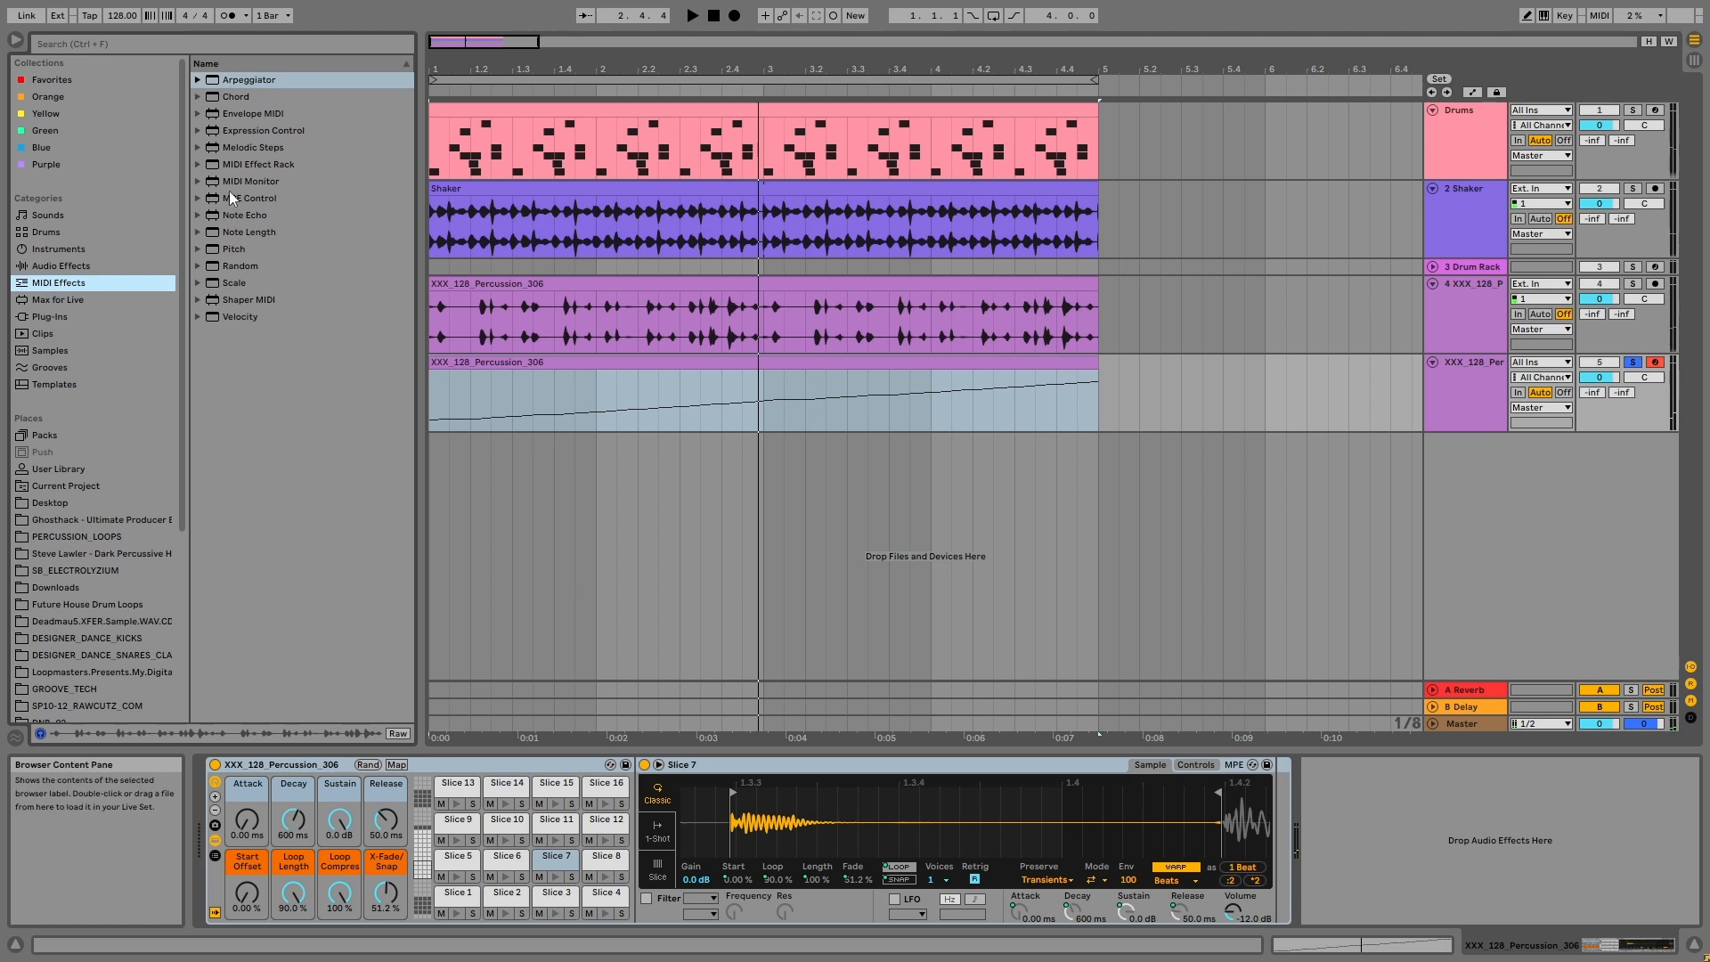
drag(259, 79, 687, 361)
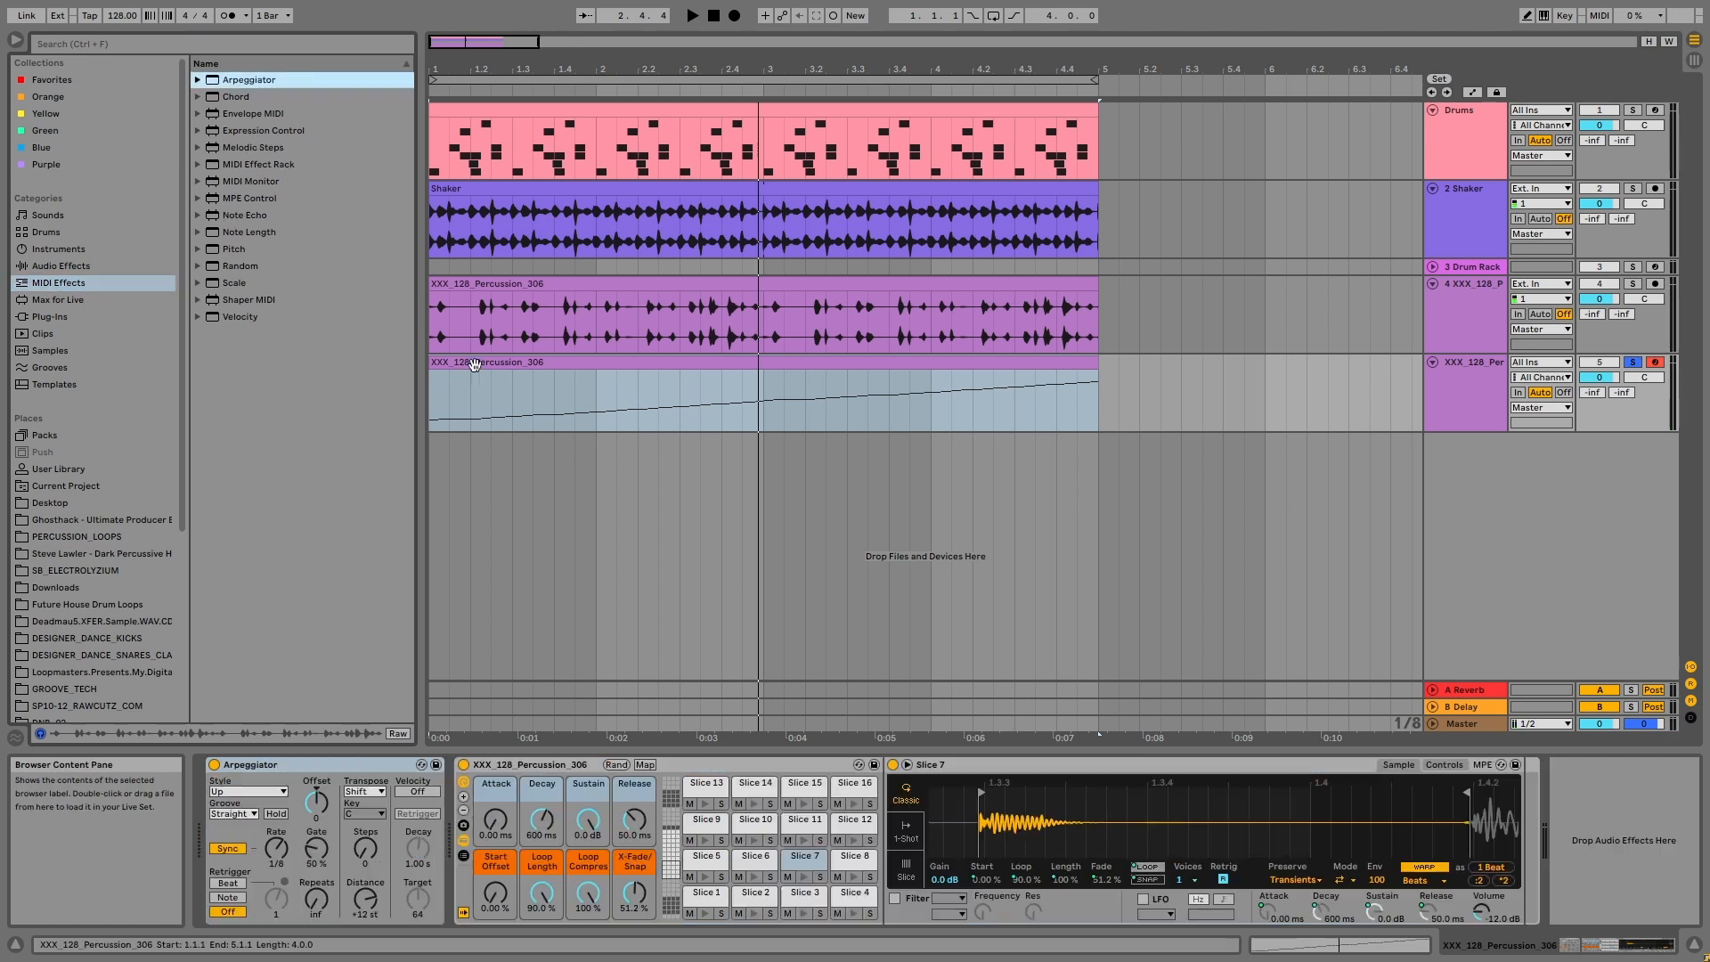
Step: Duplicate the sliced MIDI clip to bar 5 and replace the original clip's notes with a sustained low note across all four bars
double_click(688, 361)
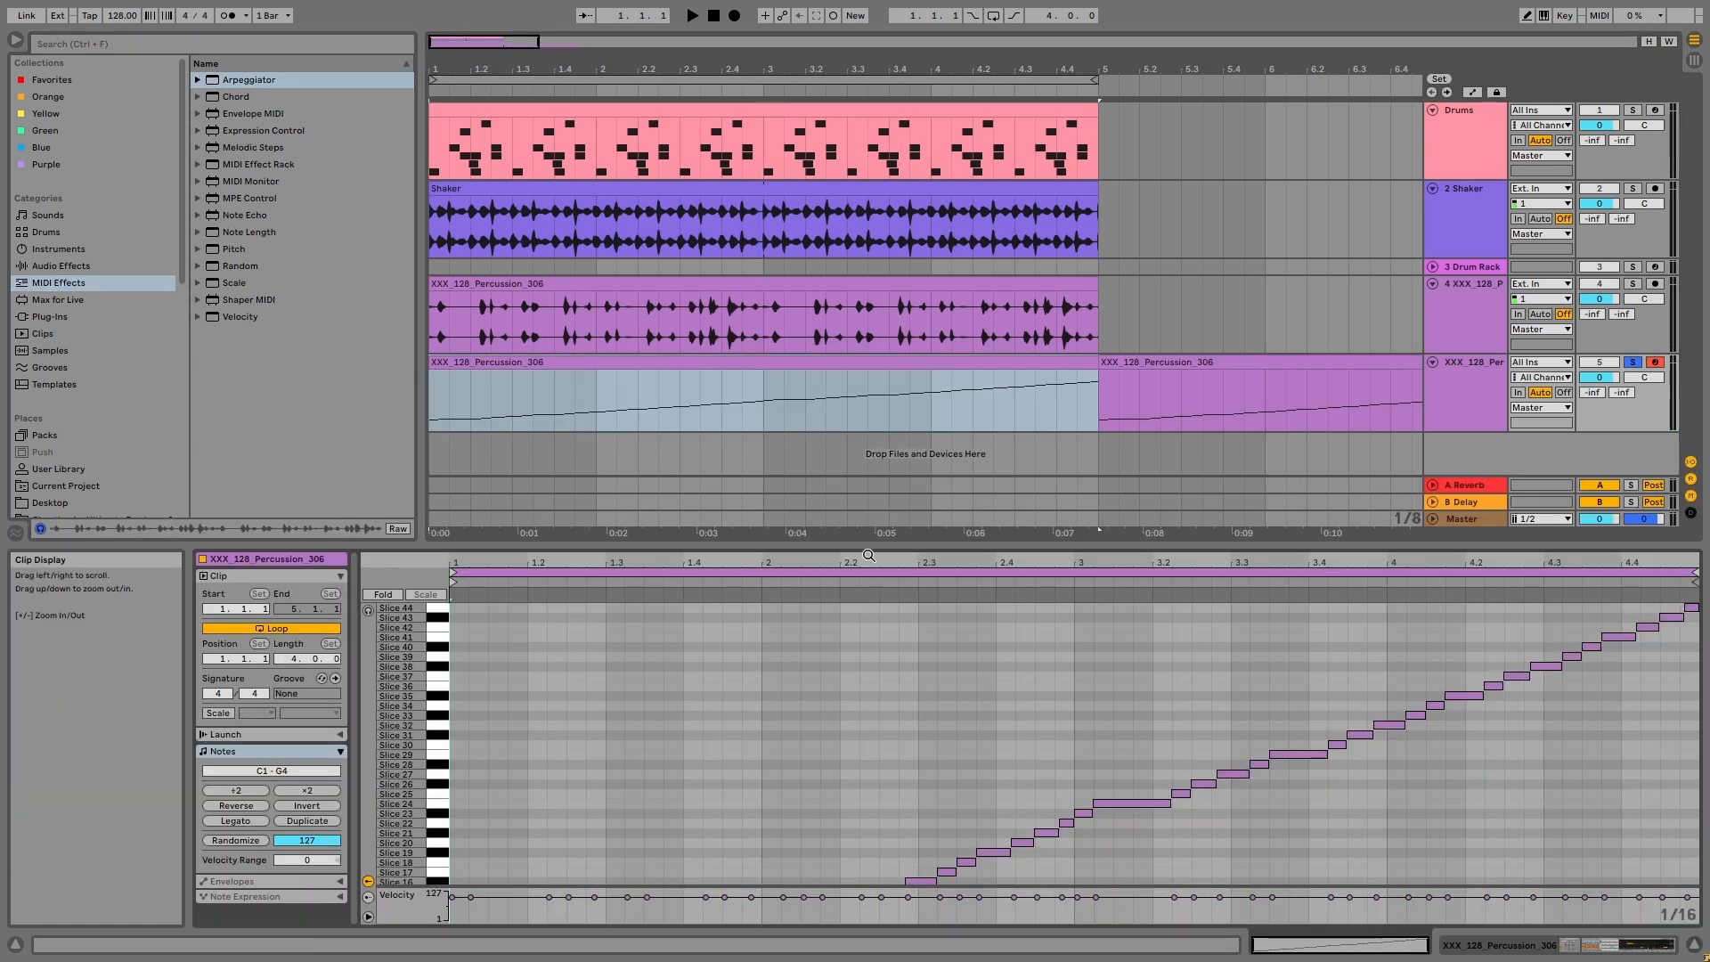
drag(860, 544, 820, 270)
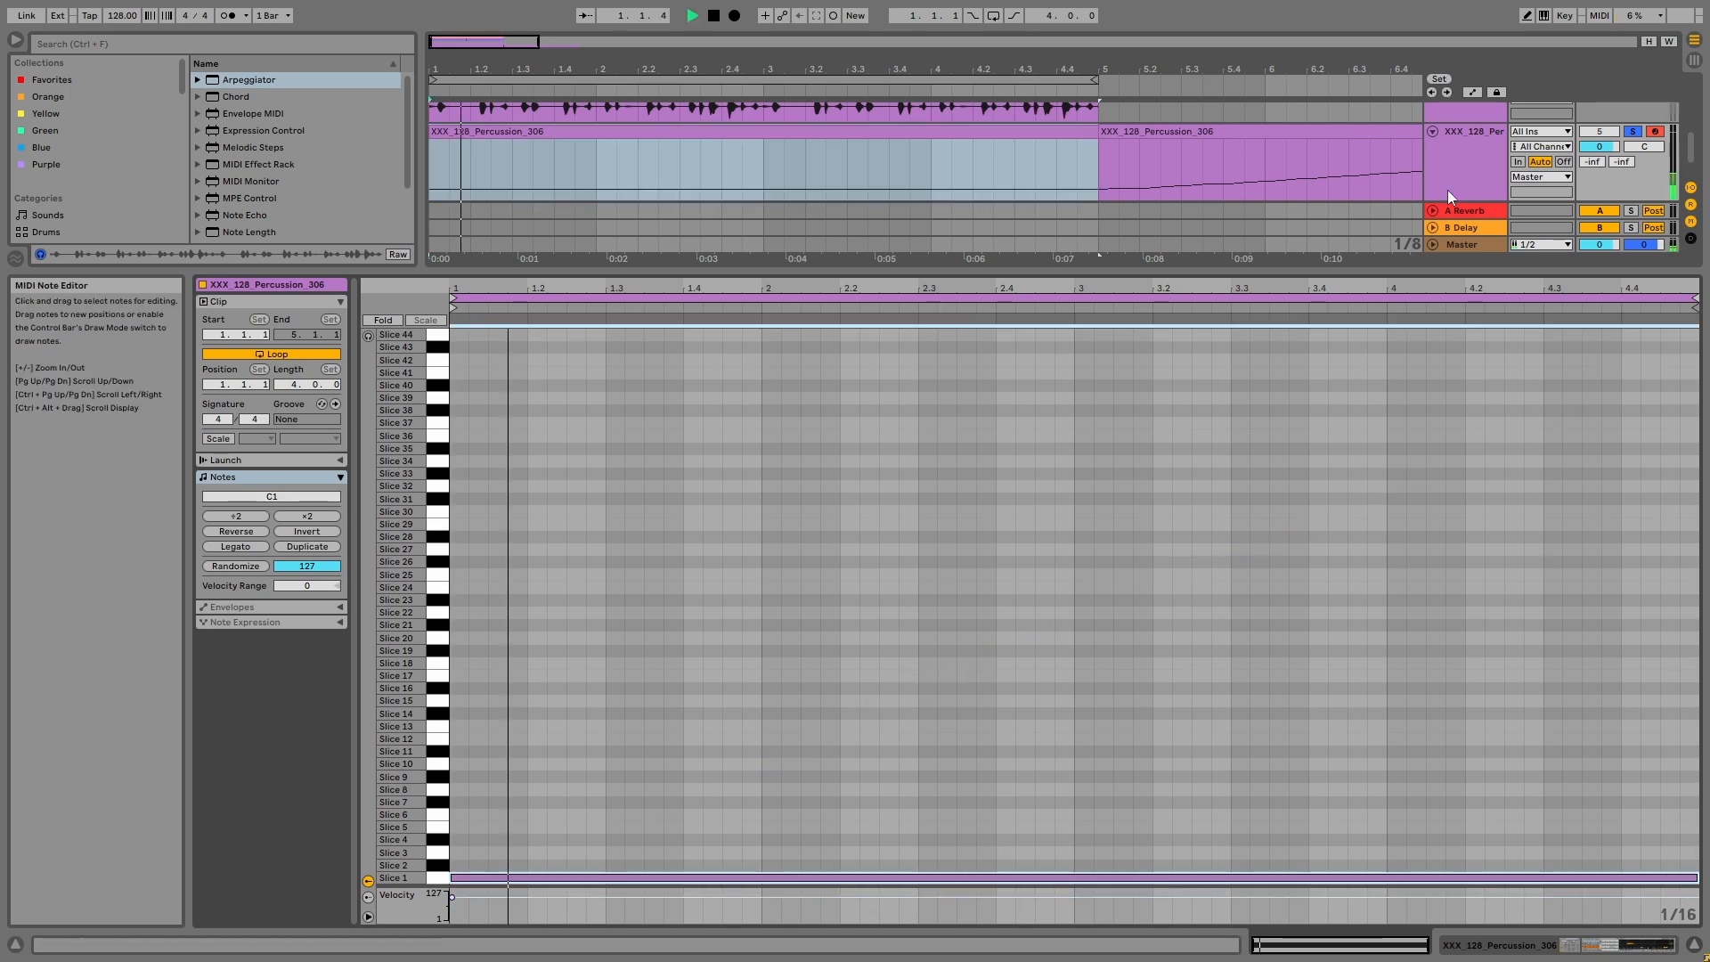
click(1479, 135)
double_click(1479, 135)
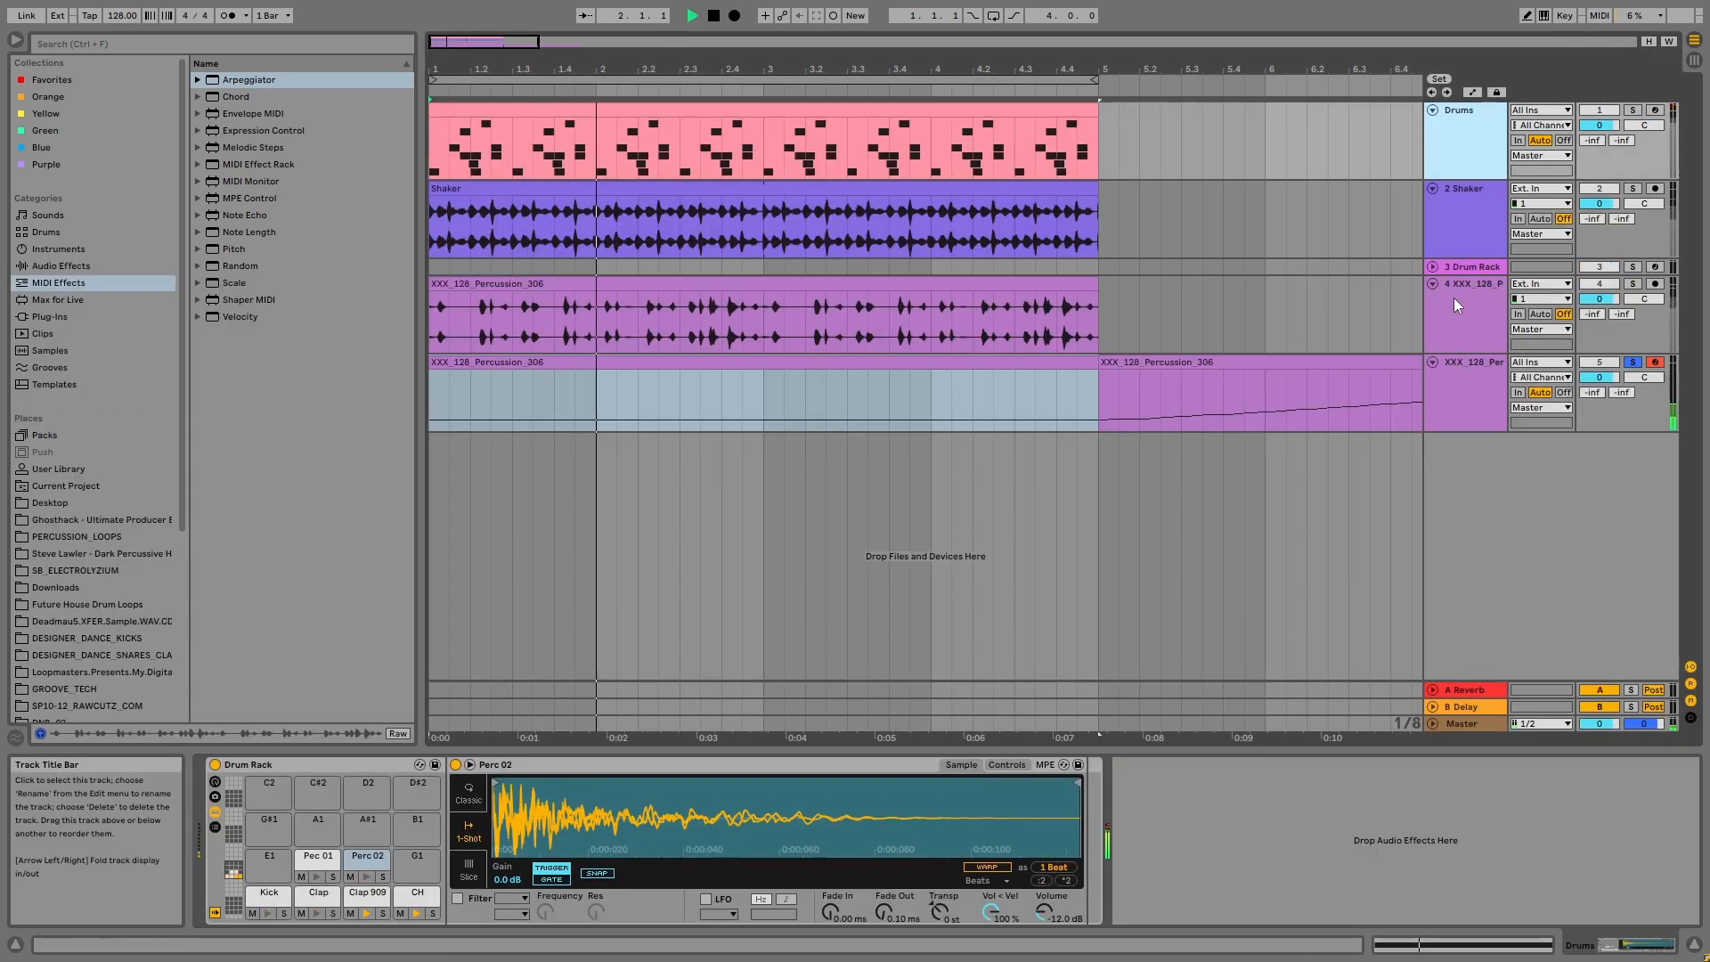
Step: Stack copies of the sustained full-length notes upward from Slice 1 to cover many slices in the first MIDI clip
click(1469, 401)
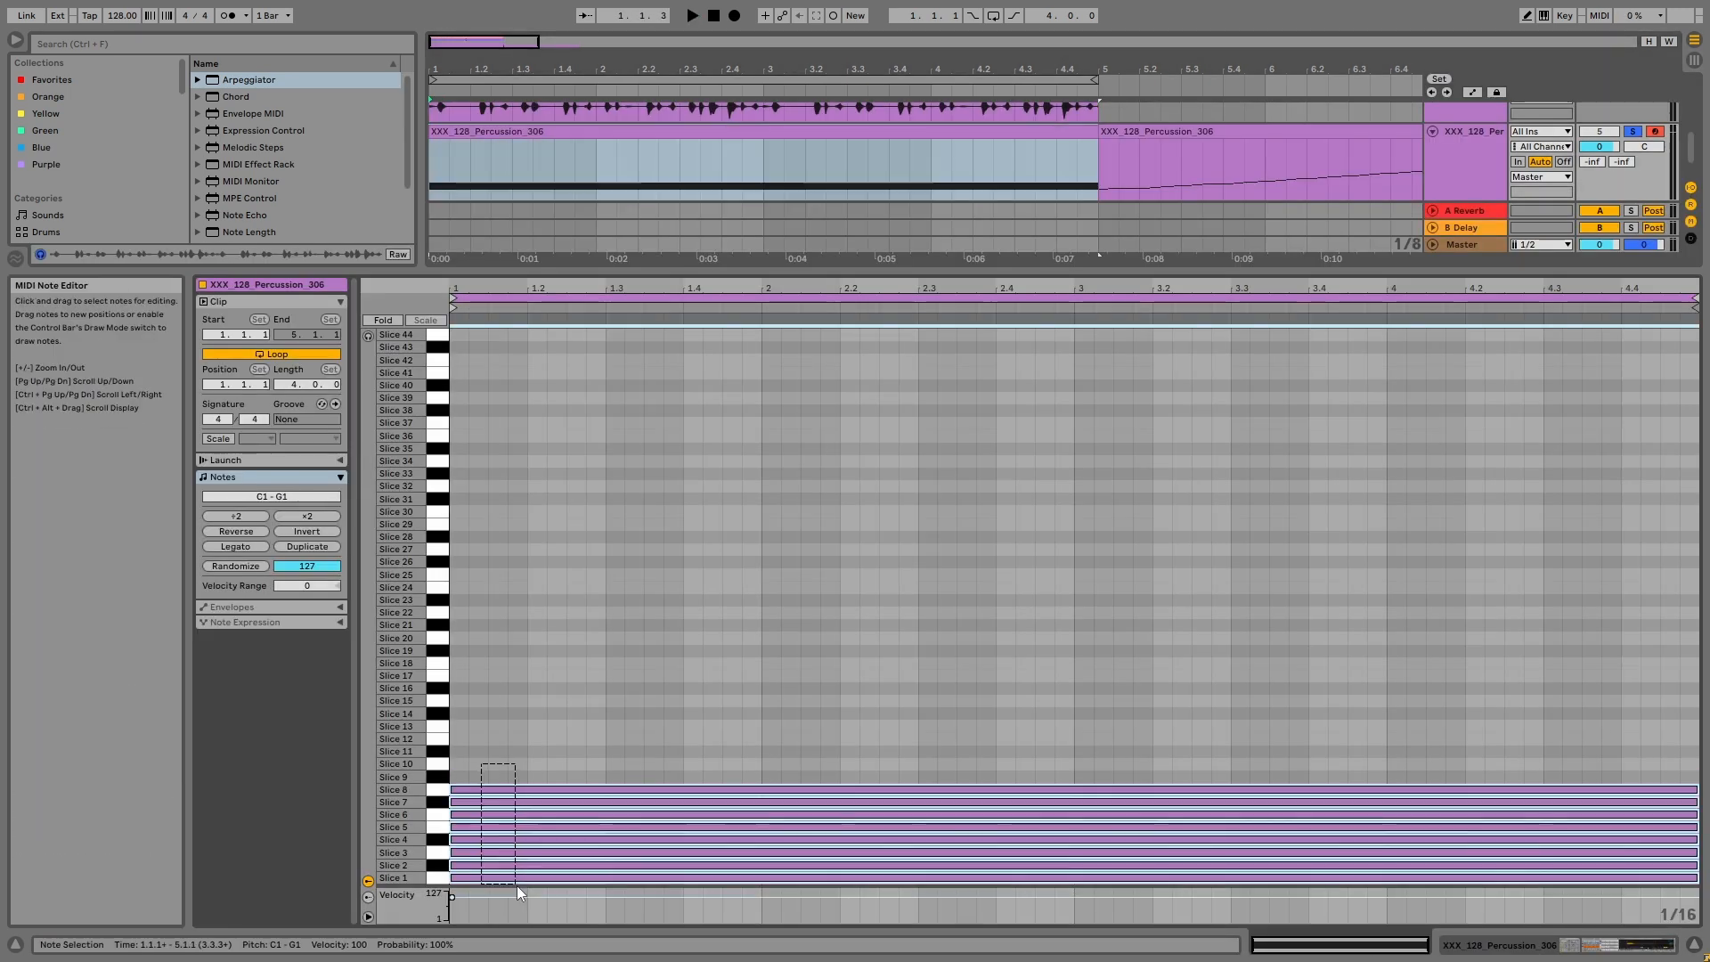
drag(491, 790, 497, 691)
drag(497, 661, 568, 905)
drag(519, 695, 514, 339)
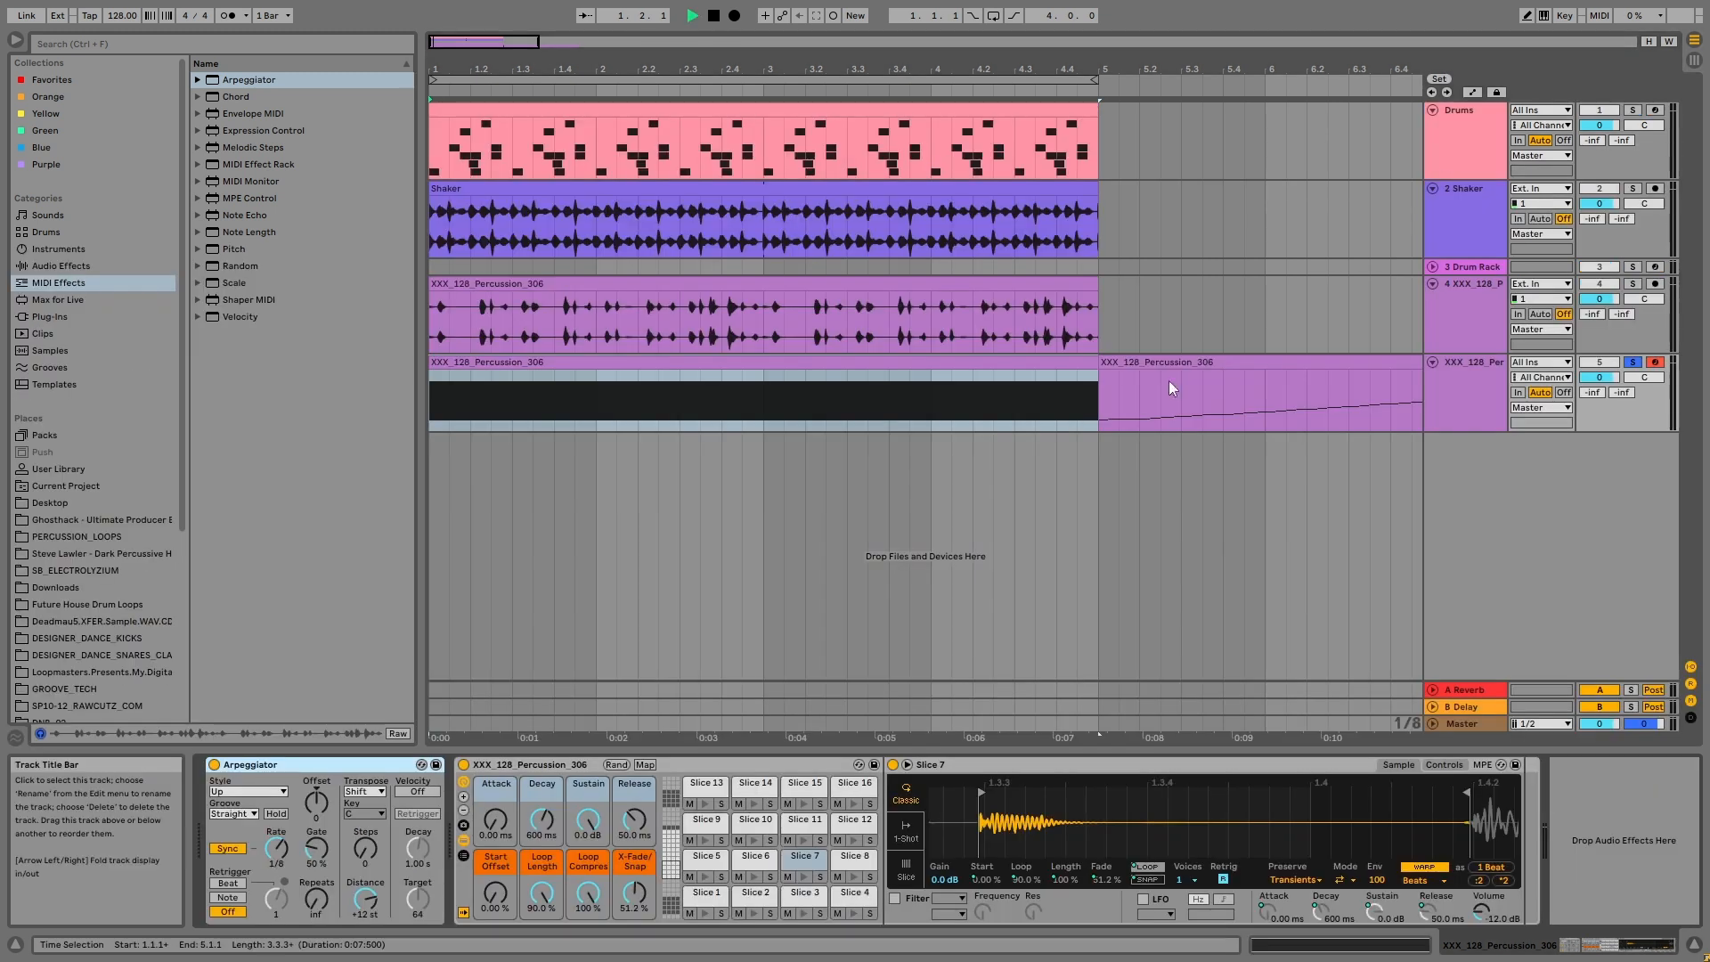
Step: Play the arpeggiated slices and set the Arpeggiator's rate to 1/16
key(space)
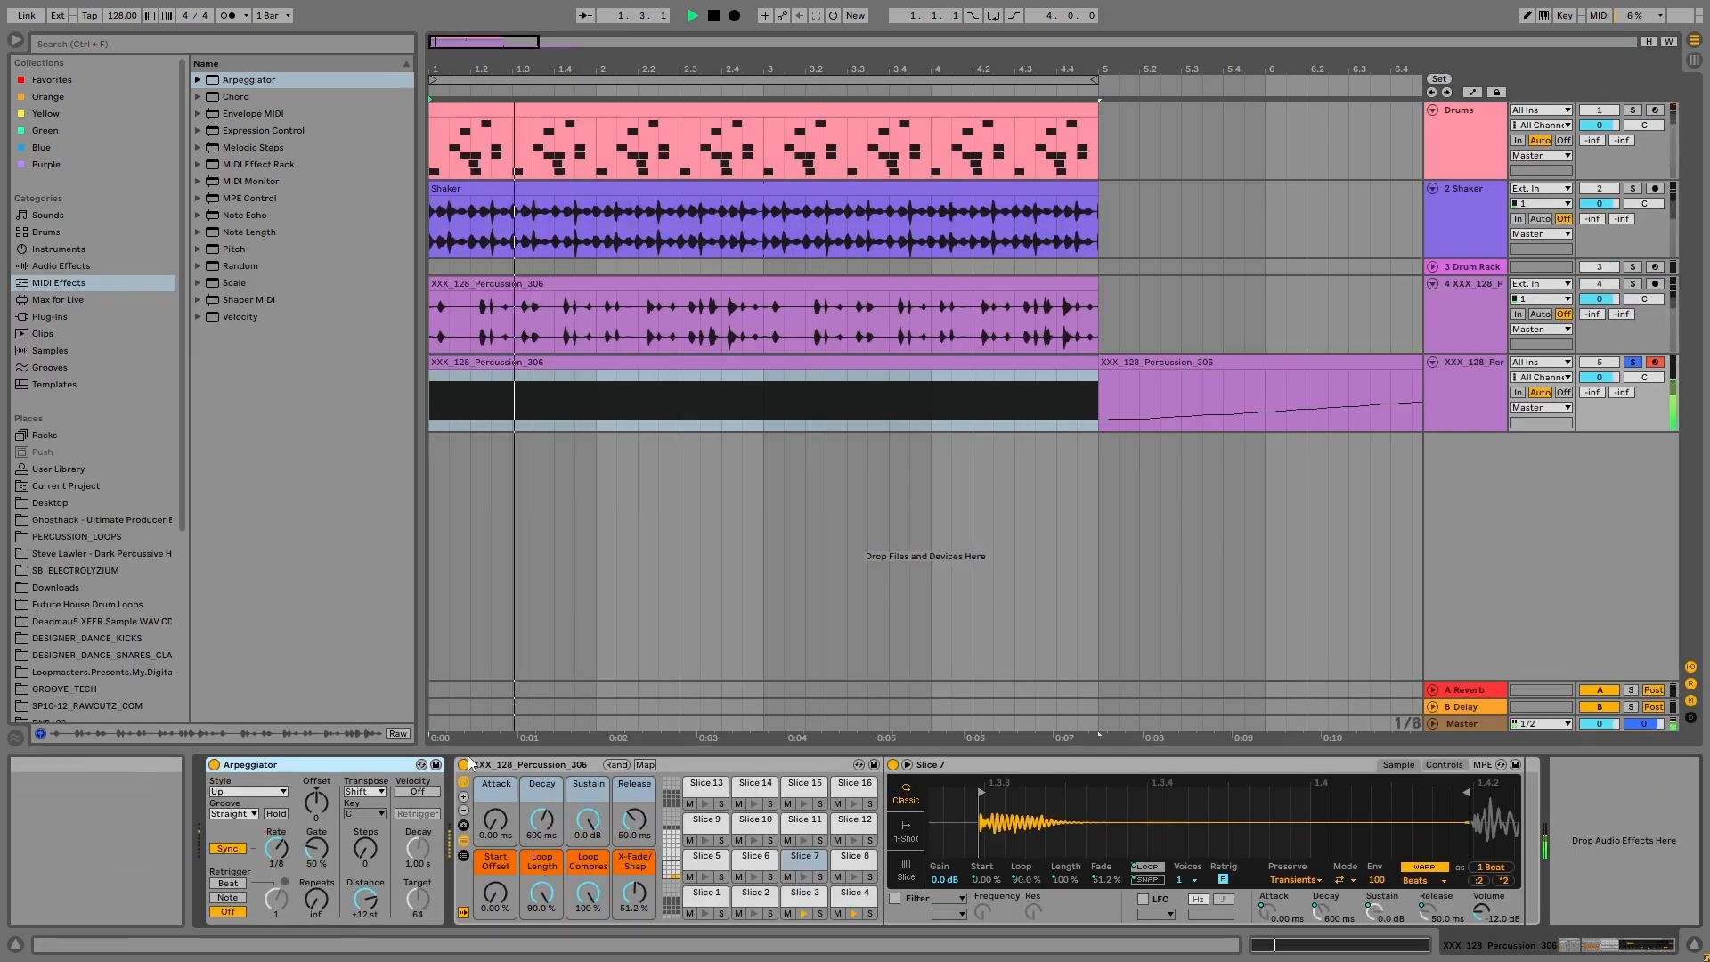
click(1450, 388)
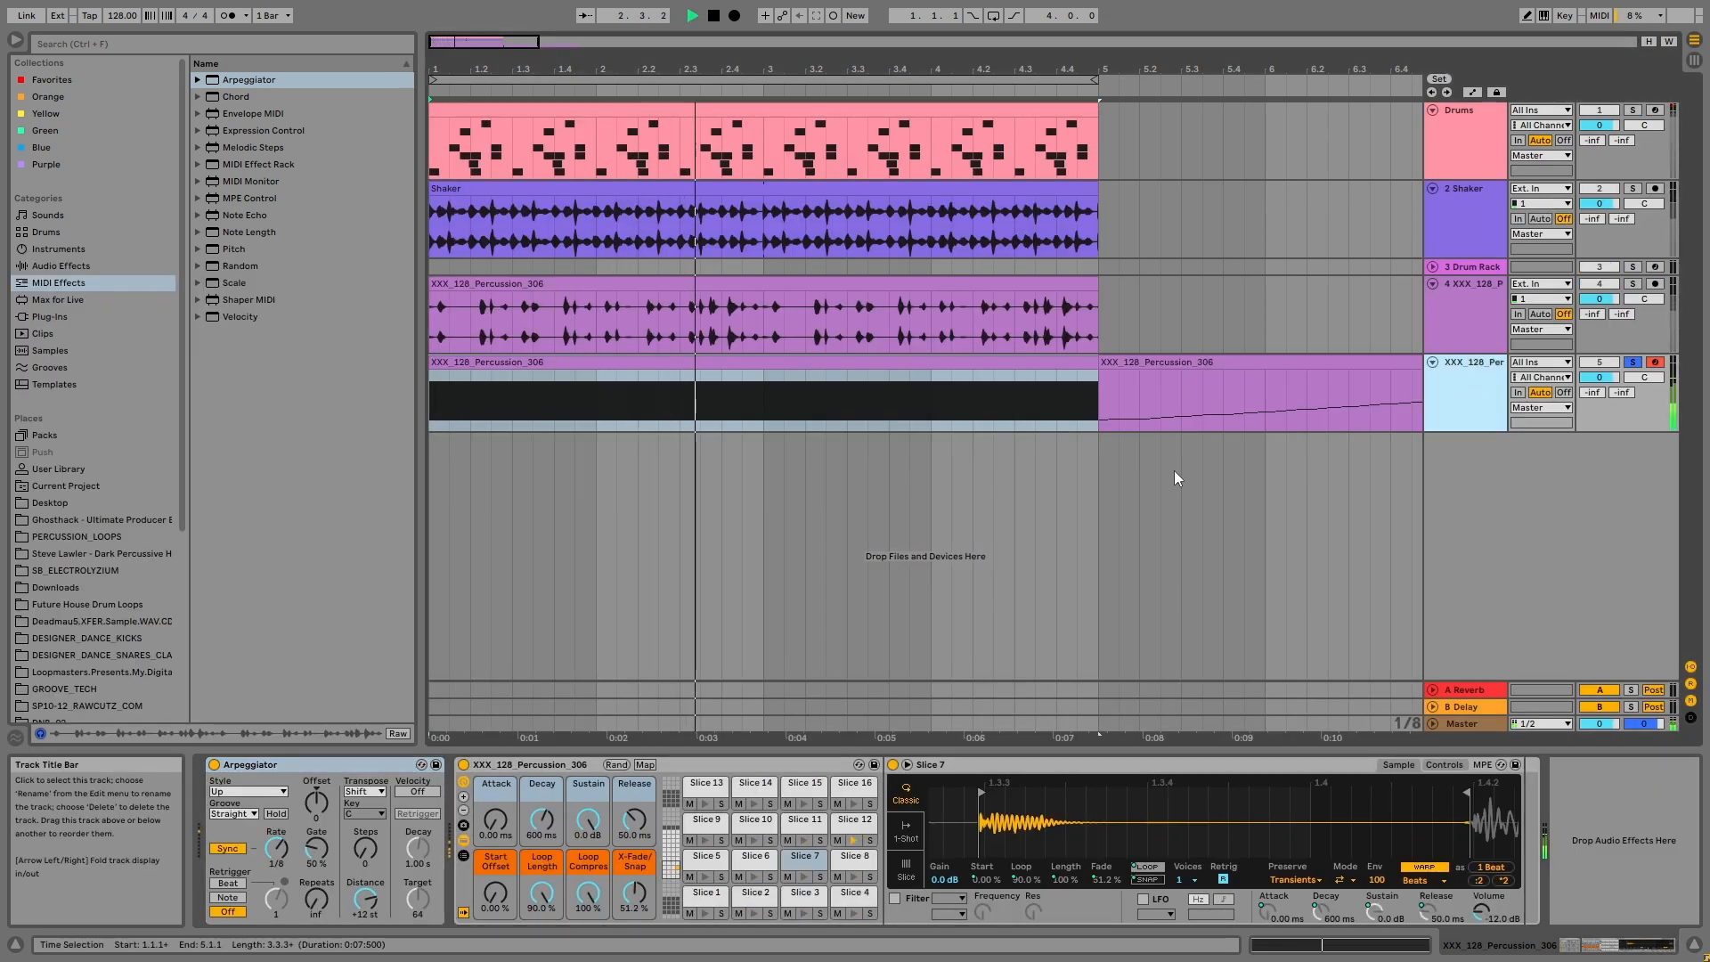
click(308, 767)
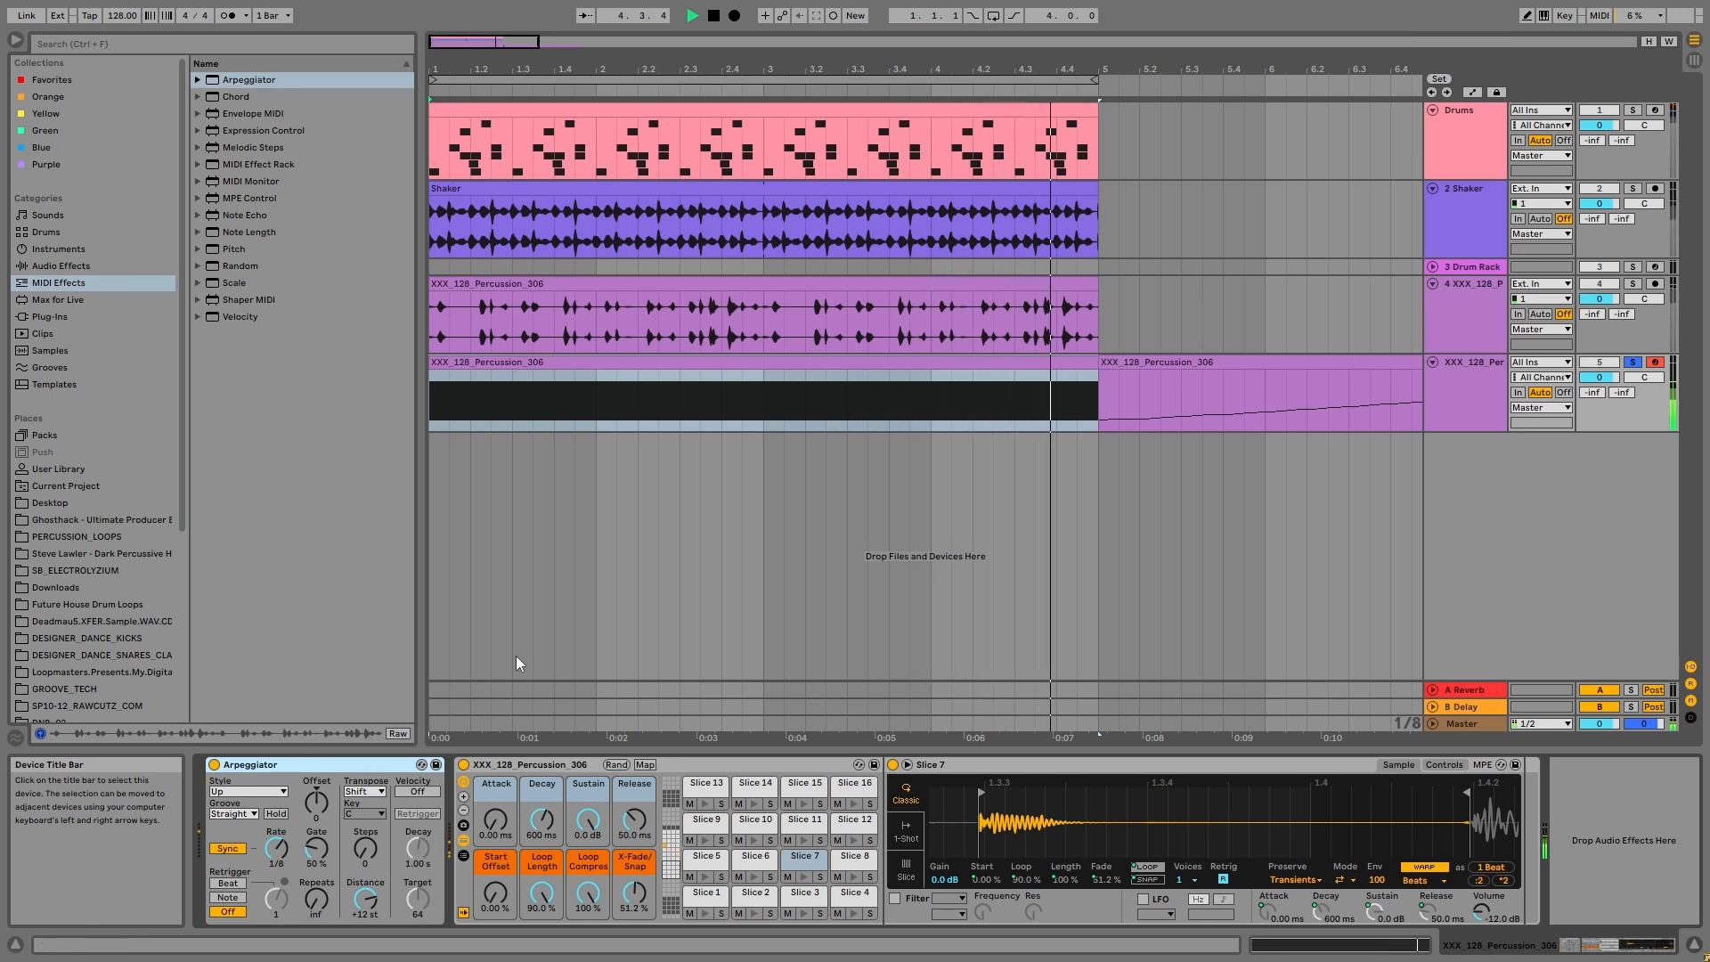
key(space)
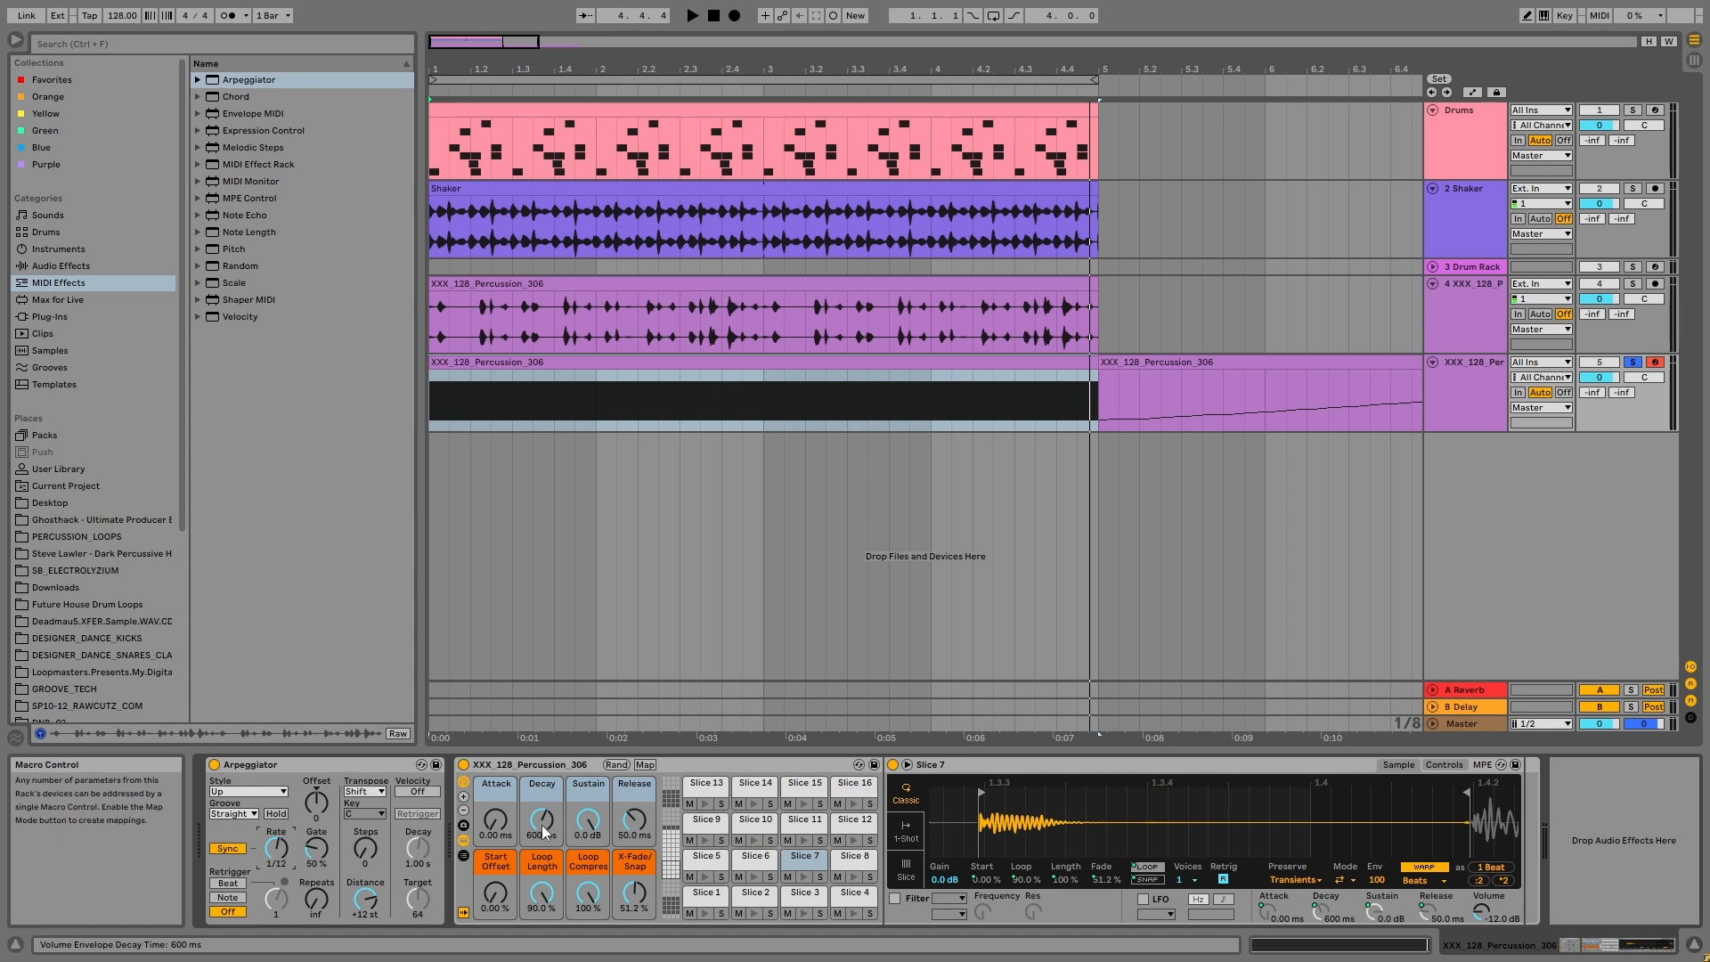
key(space)
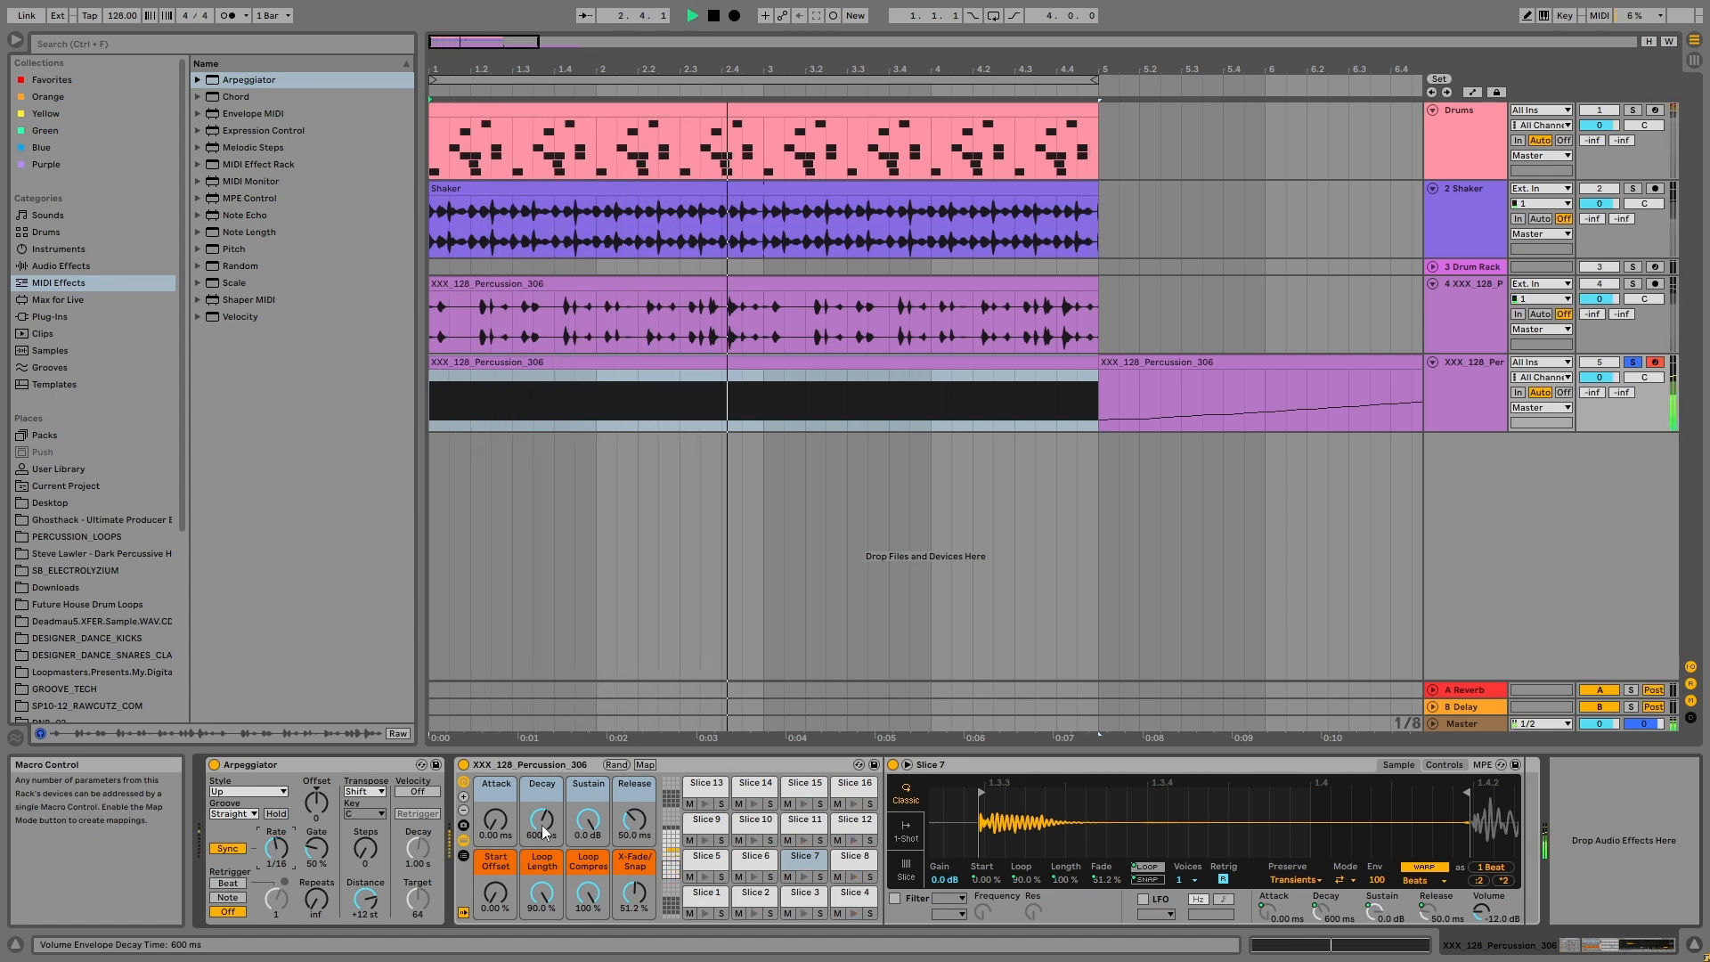
key(space)
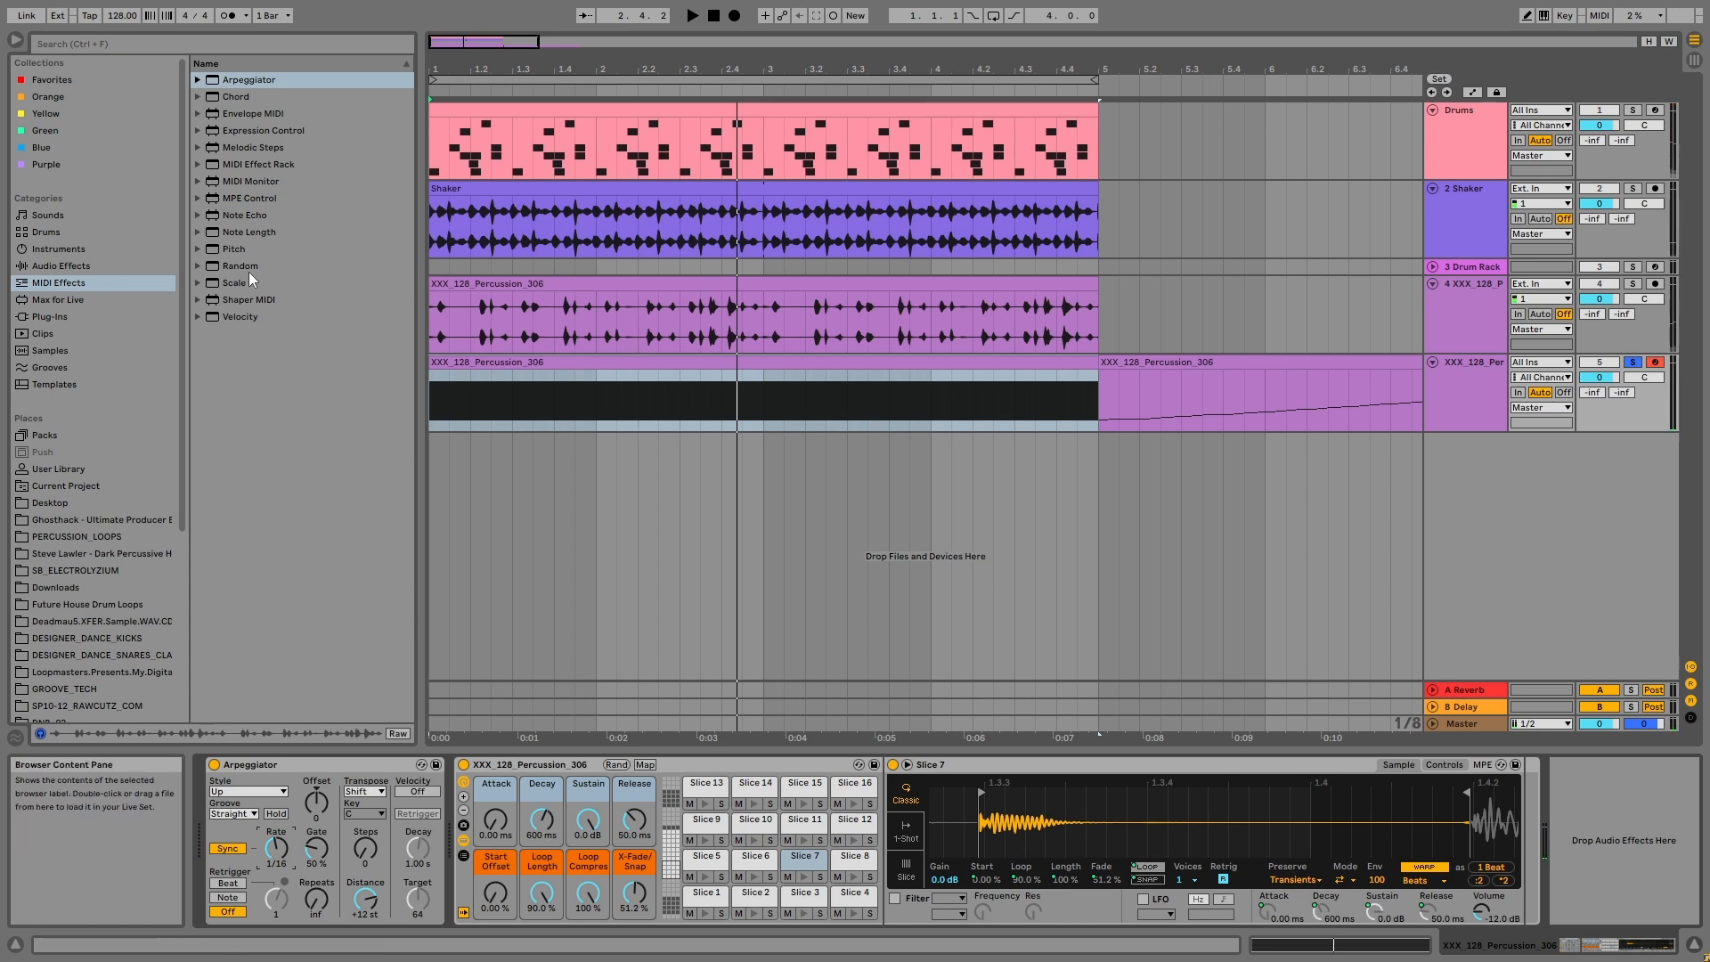
Step: Add the Random effect after the Arpeggiator and, during playback, set Chance to 53 % and Choices to 10 and raise Scale
drag(248, 268, 455, 808)
key(space)
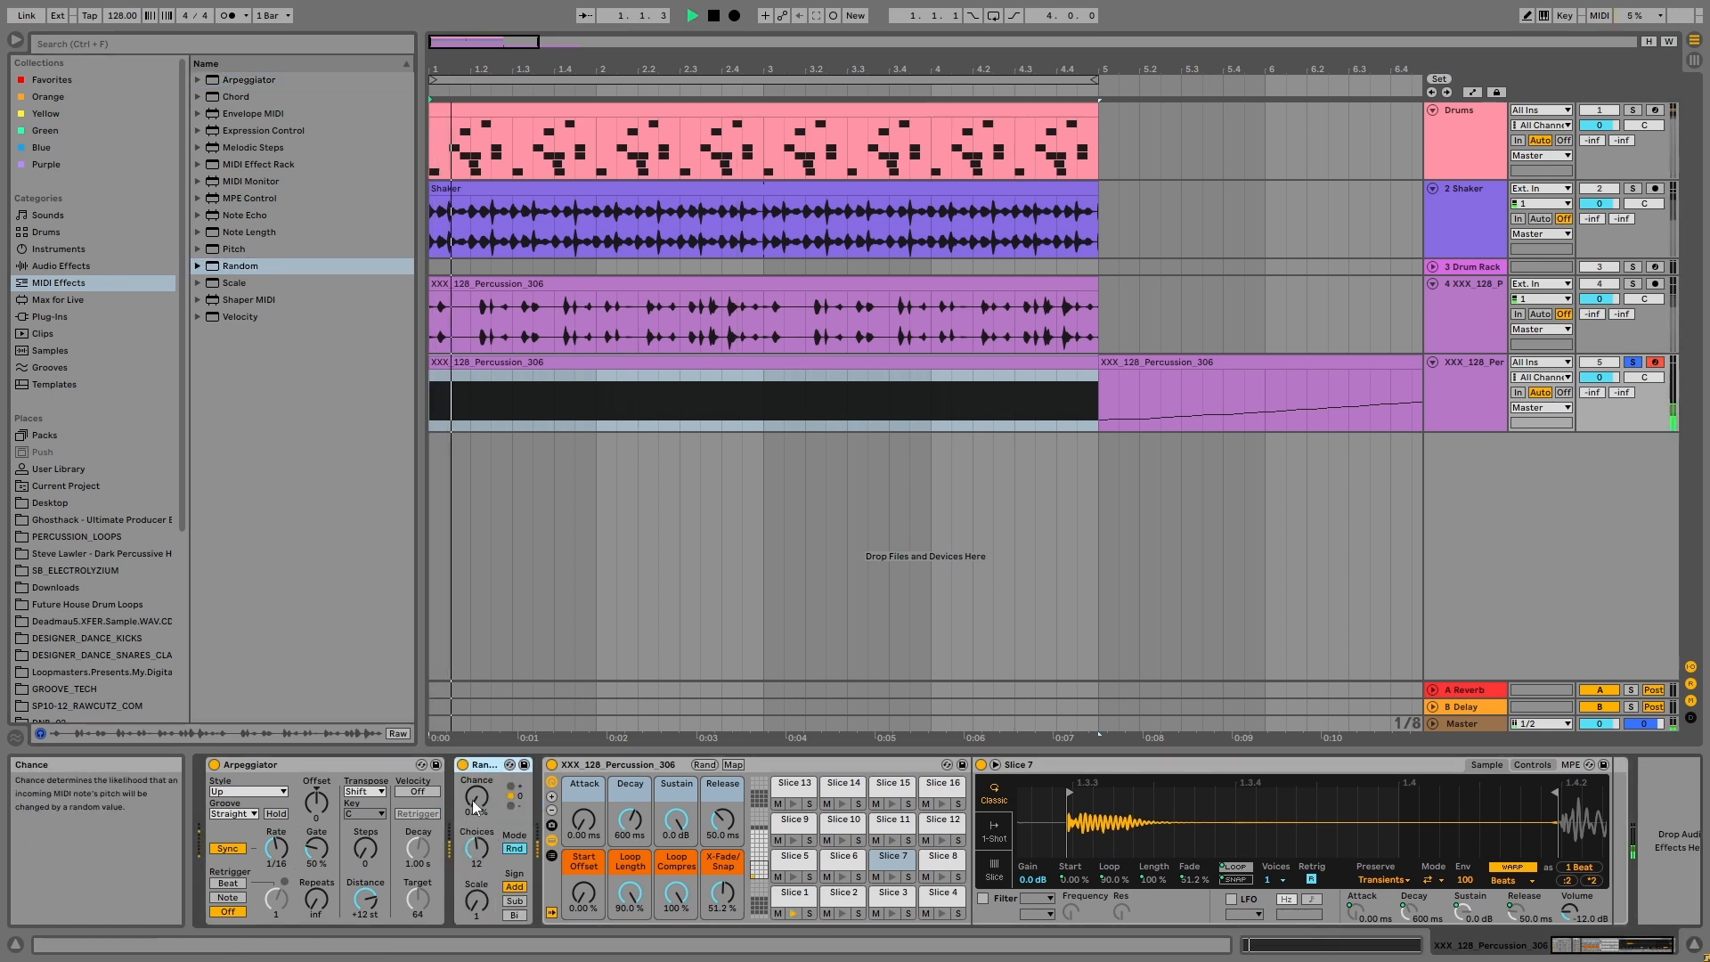
drag(477, 900, 477, 855)
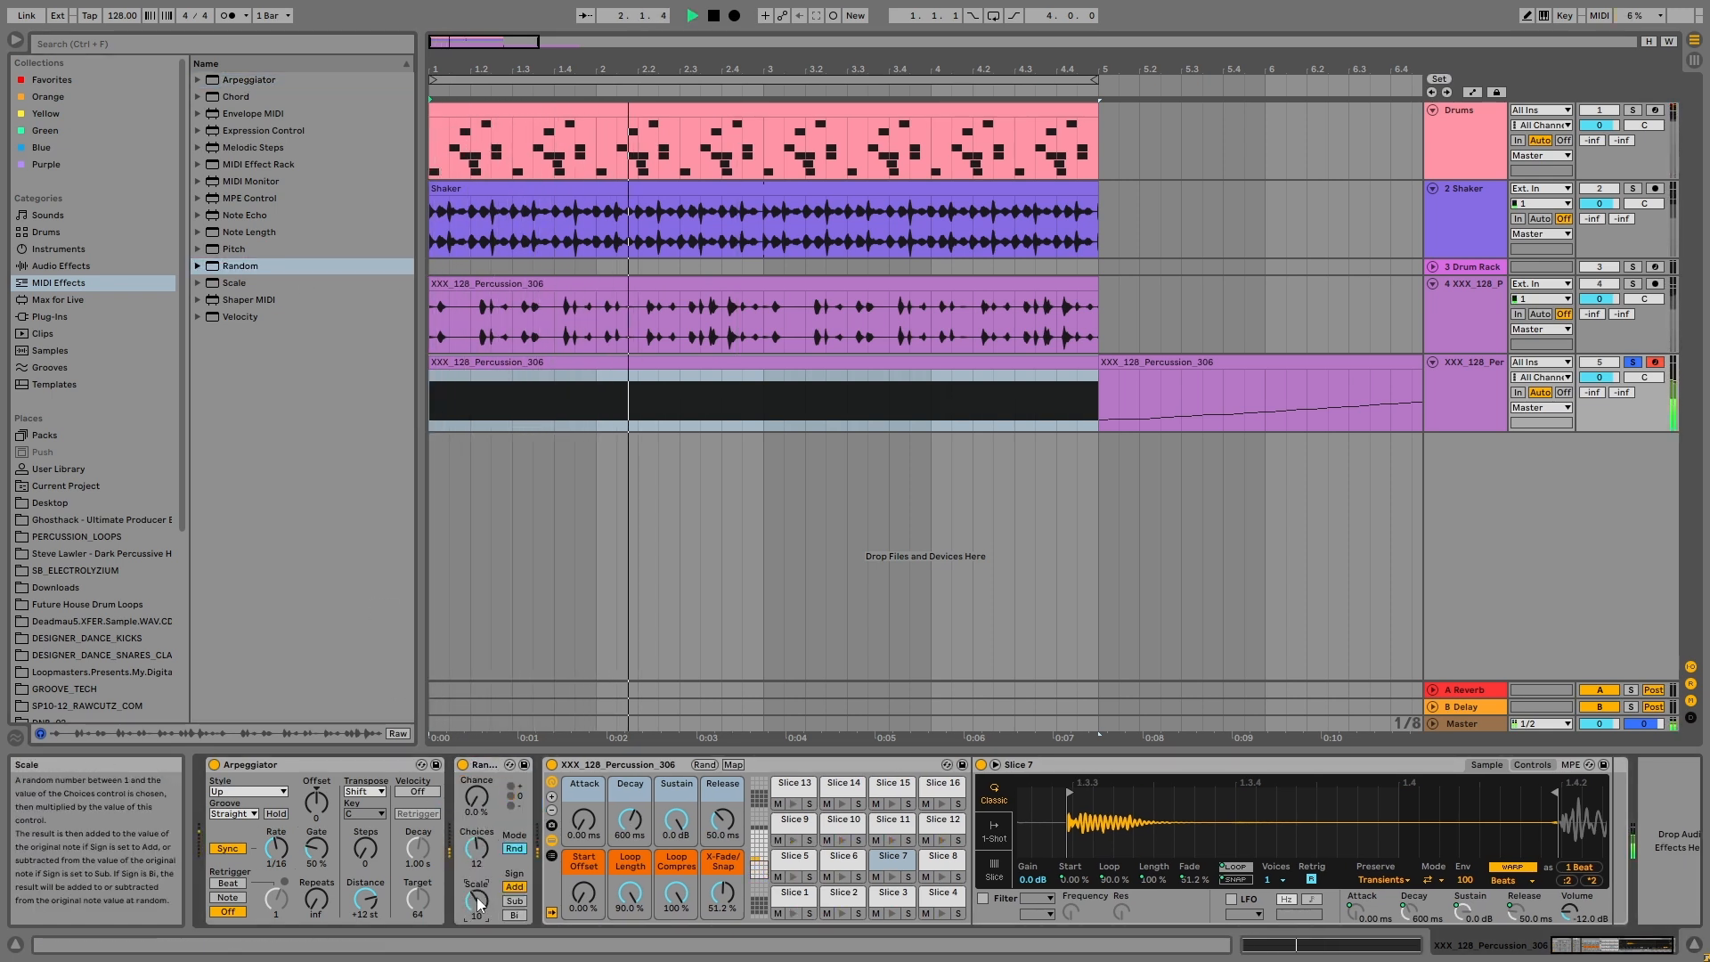
drag(476, 797, 477, 913)
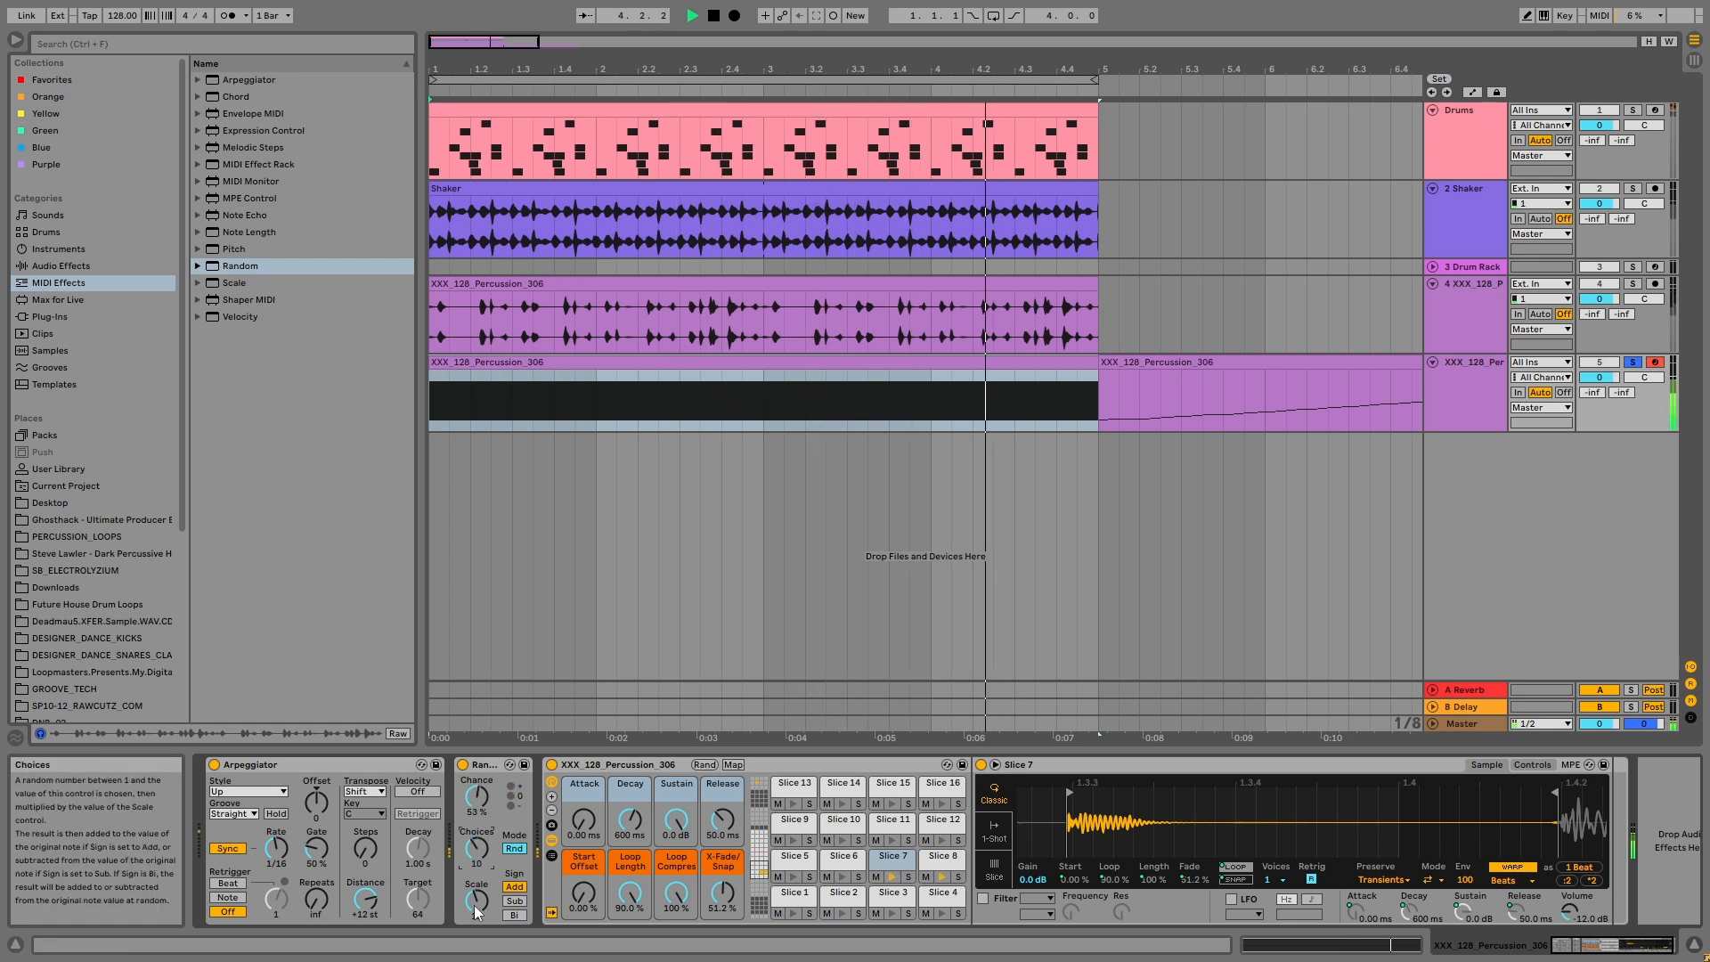
key(space)
Step: Add a new audio track below the sliced percussion track and look through its available input sources
key(ctrl+t)
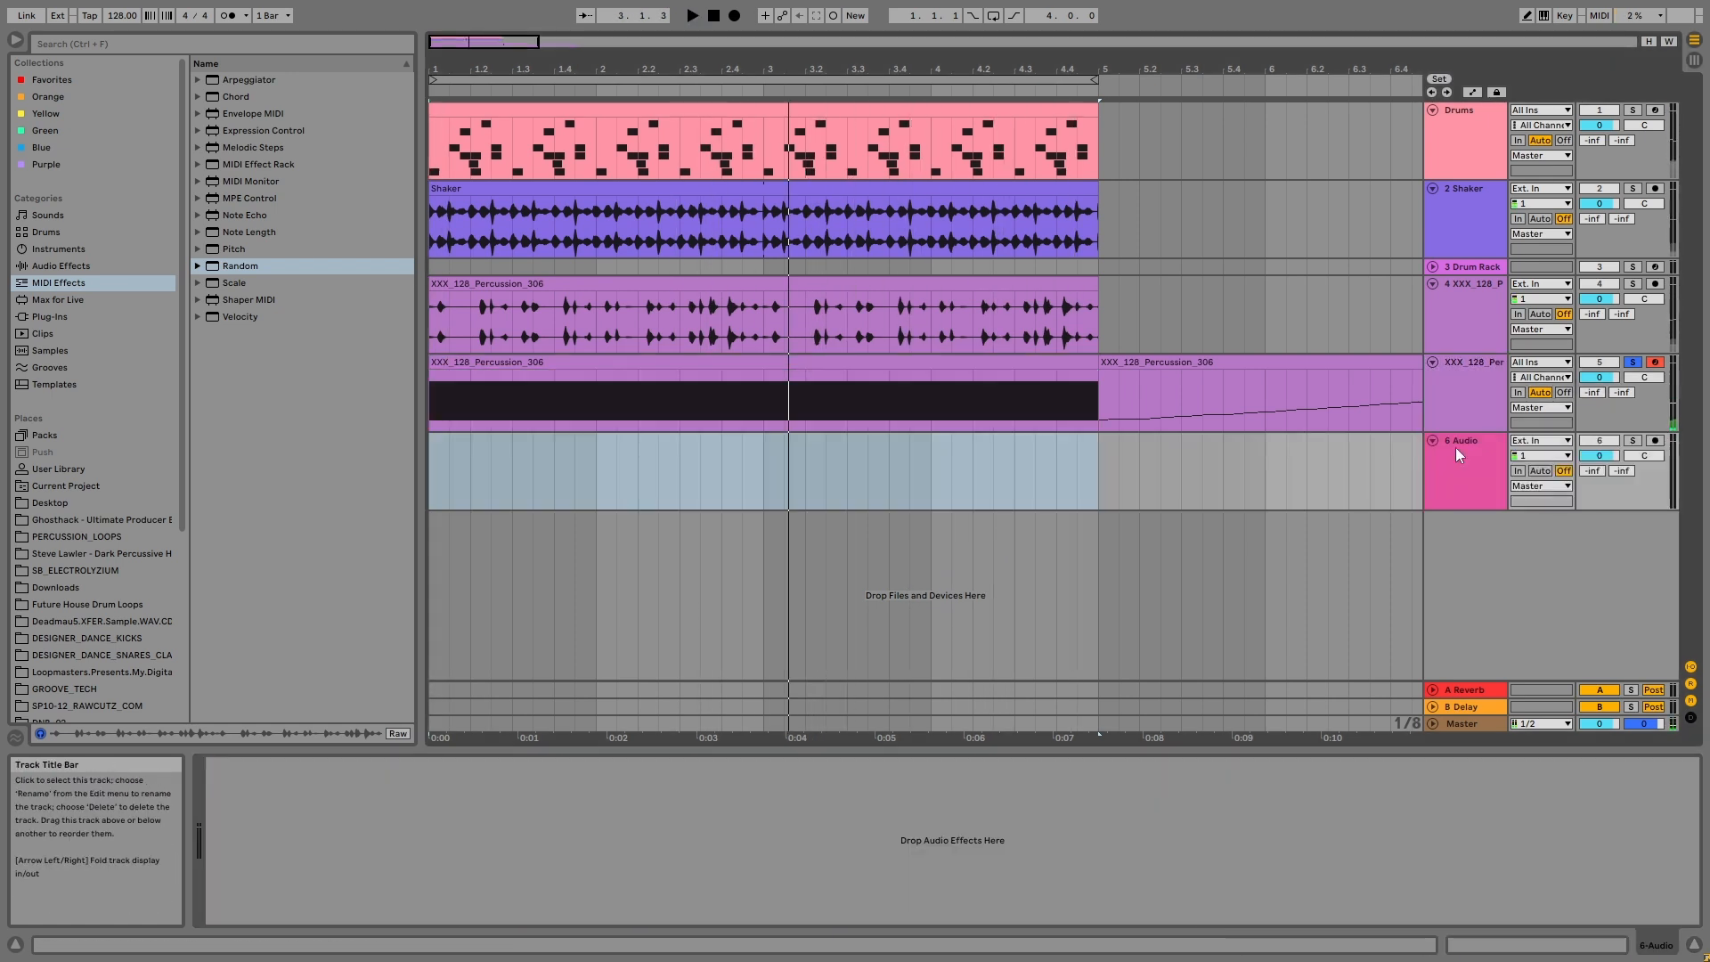
click(1540, 441)
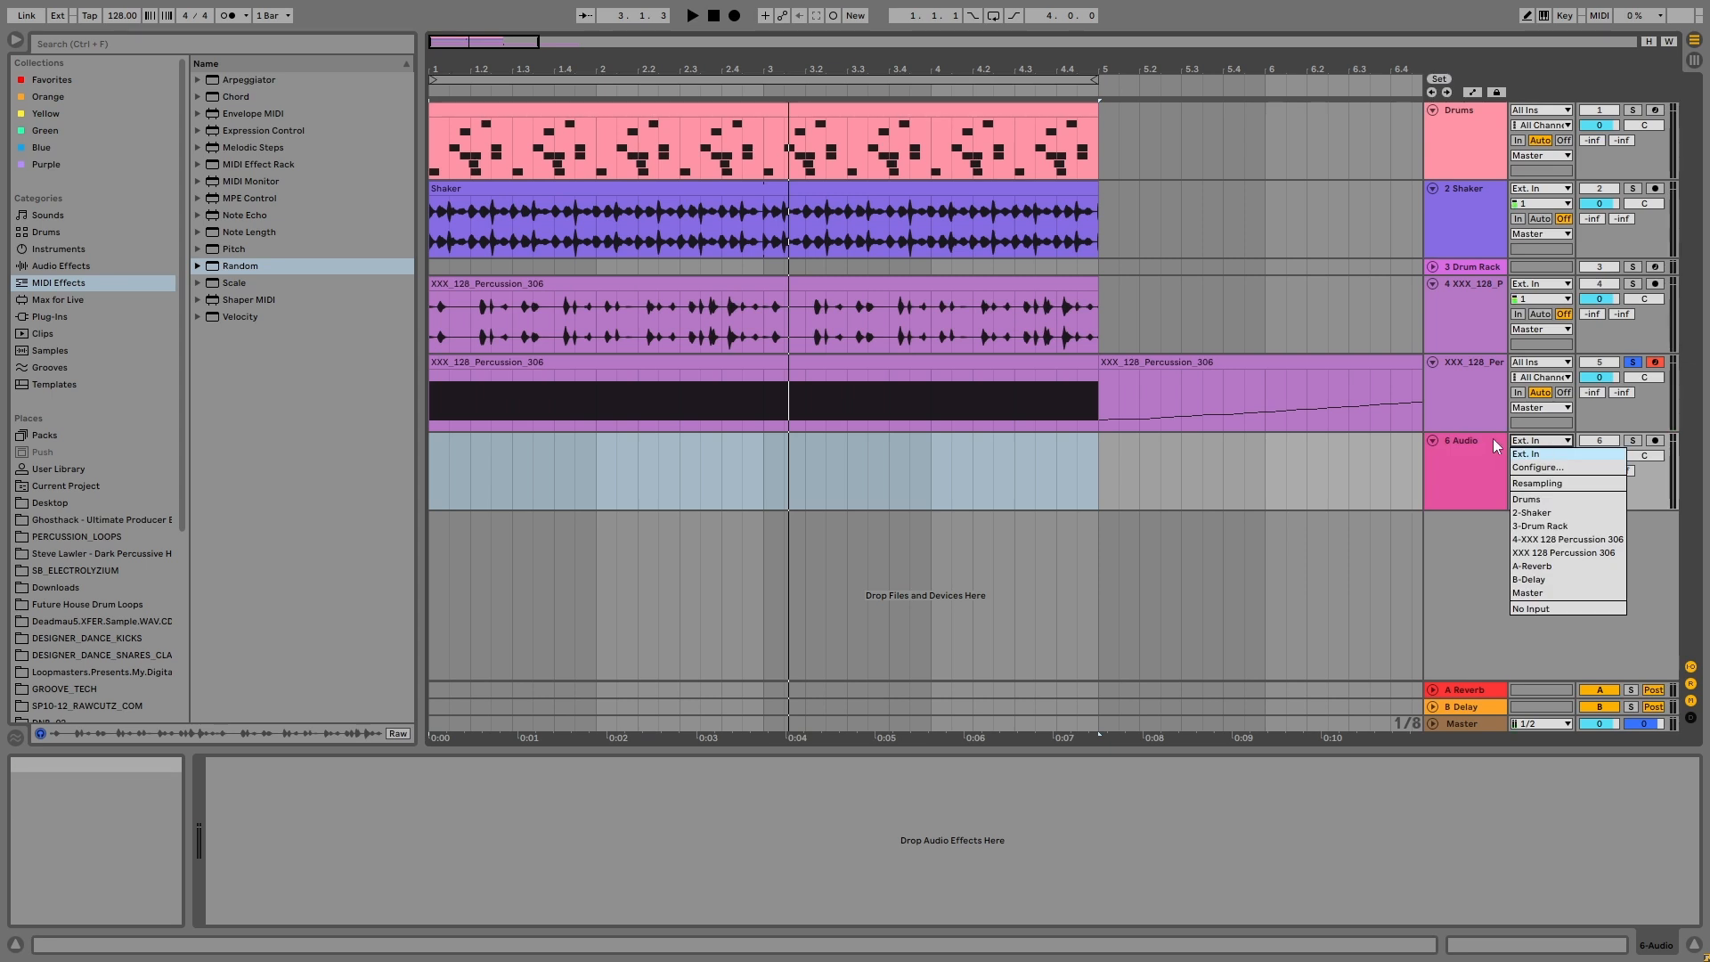
click(1466, 448)
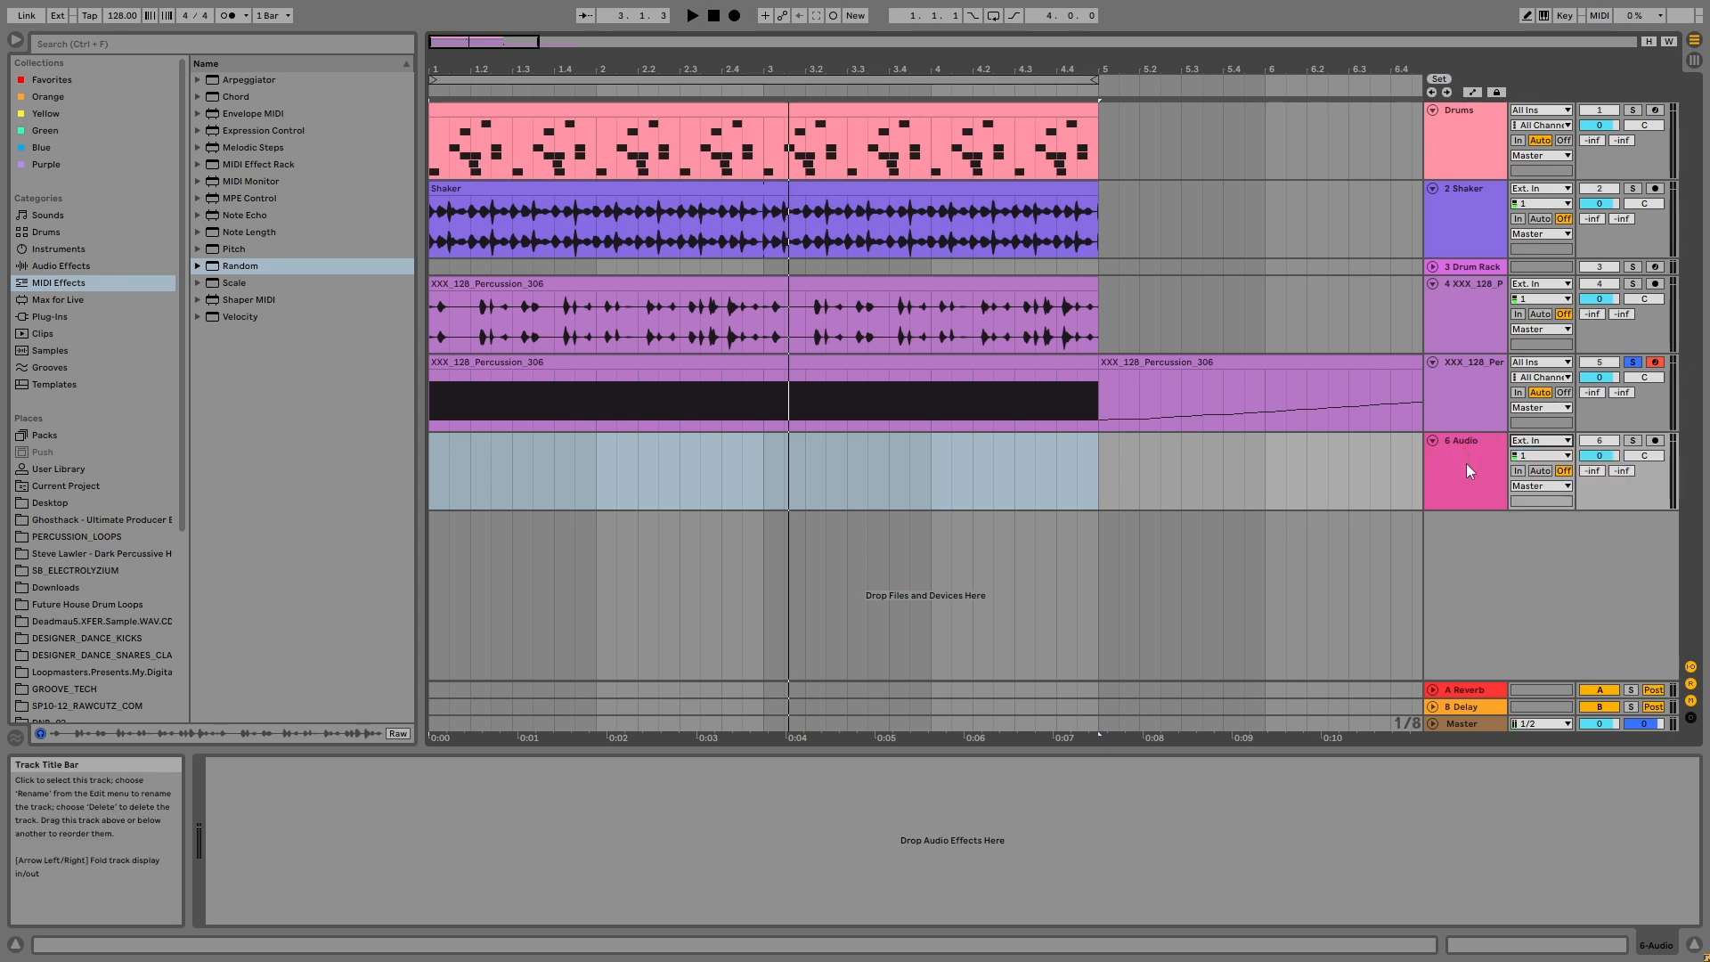
Step: Insert a MIDI track above the new audio track and set its MIDI input to XXX 128 Percussion 306
key(ctrl+shift+t)
drag(1480, 563, 1514, 461)
click(1527, 443)
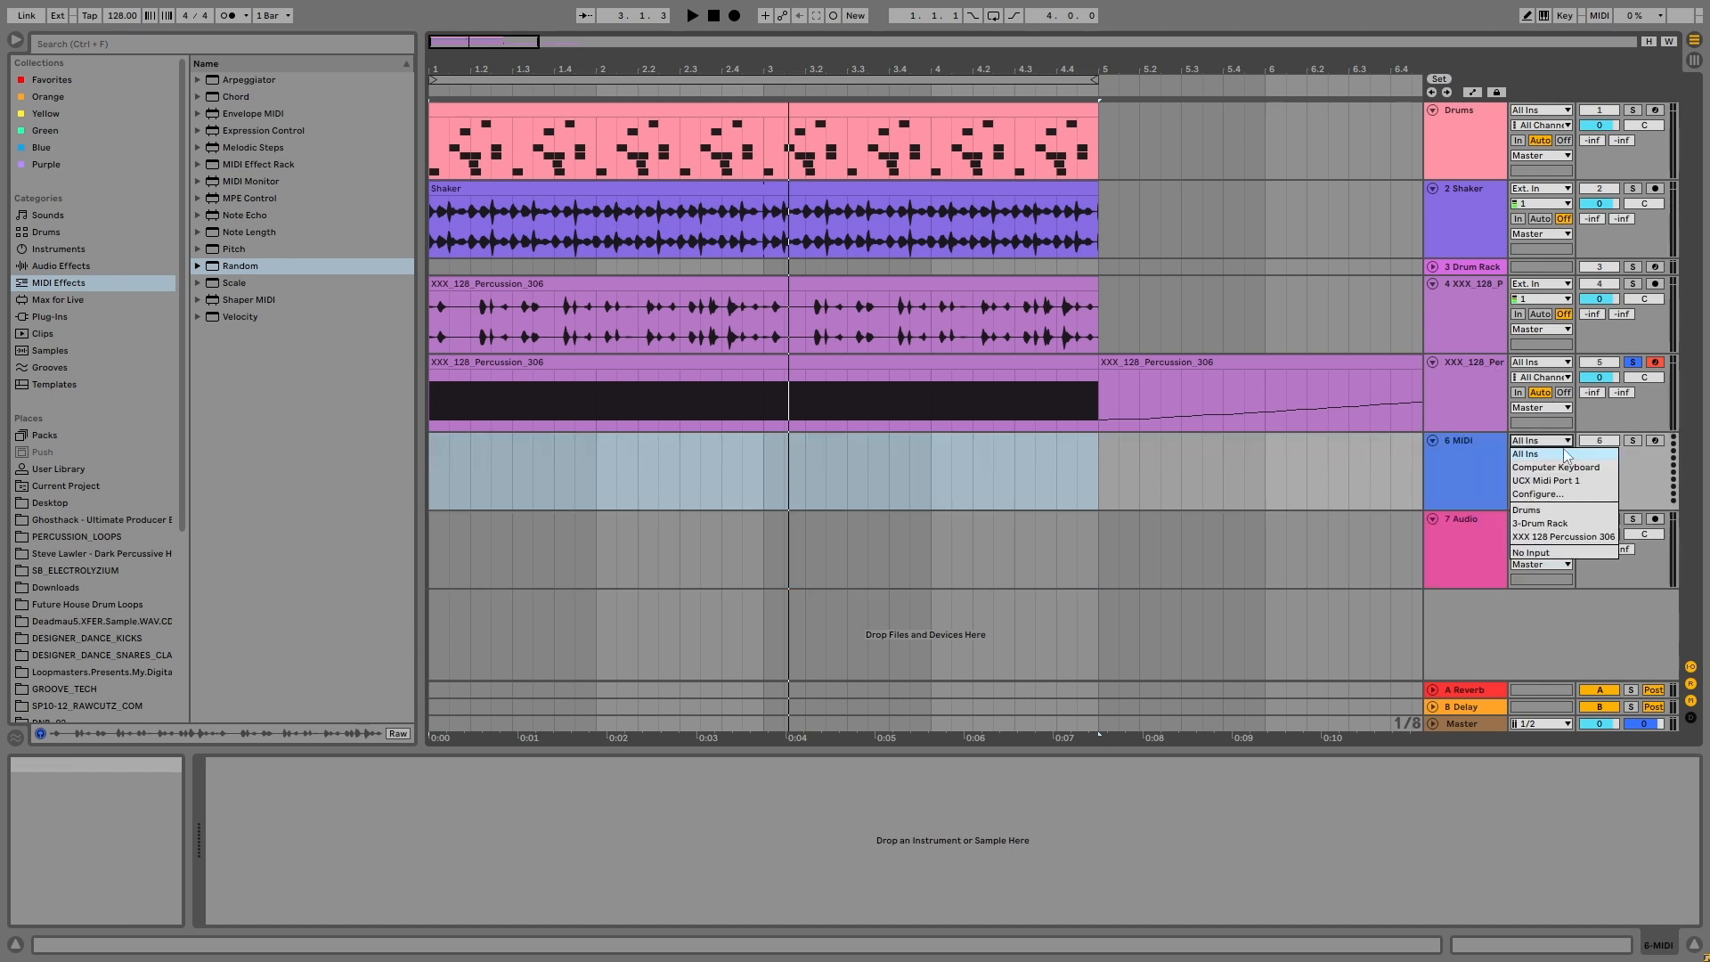
click(1557, 538)
Step: Arm the new MIDI track and record the randomised arpeggiator output into it across the four bars
click(1654, 440)
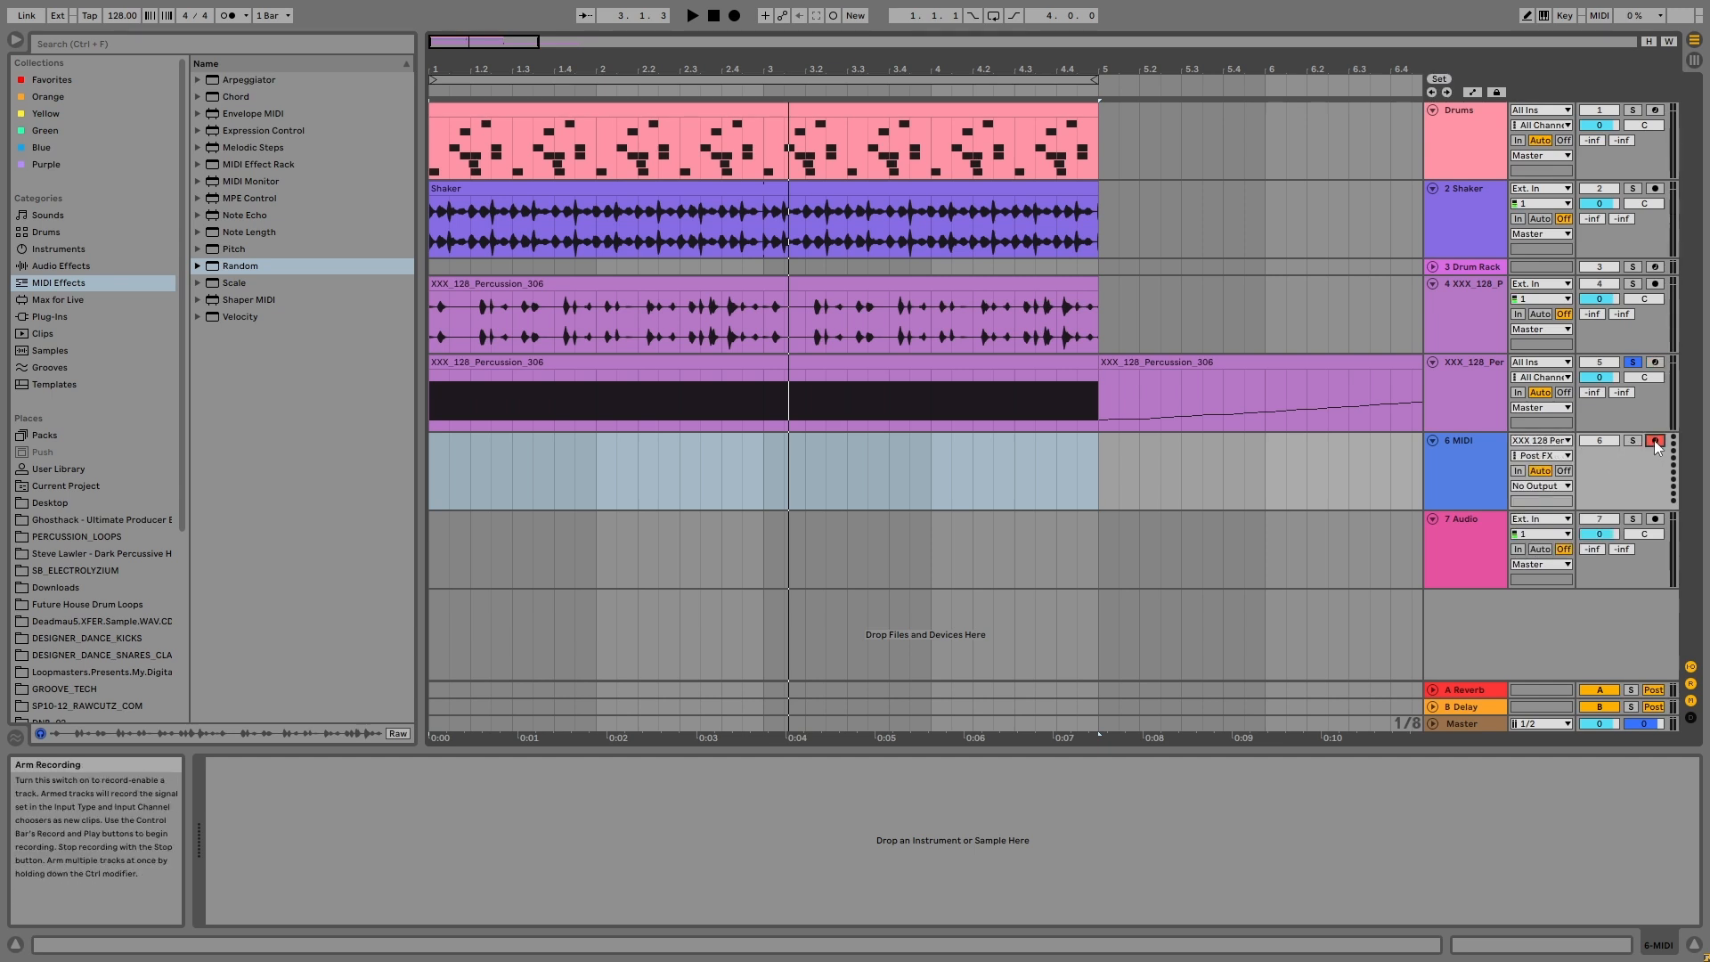
click(735, 16)
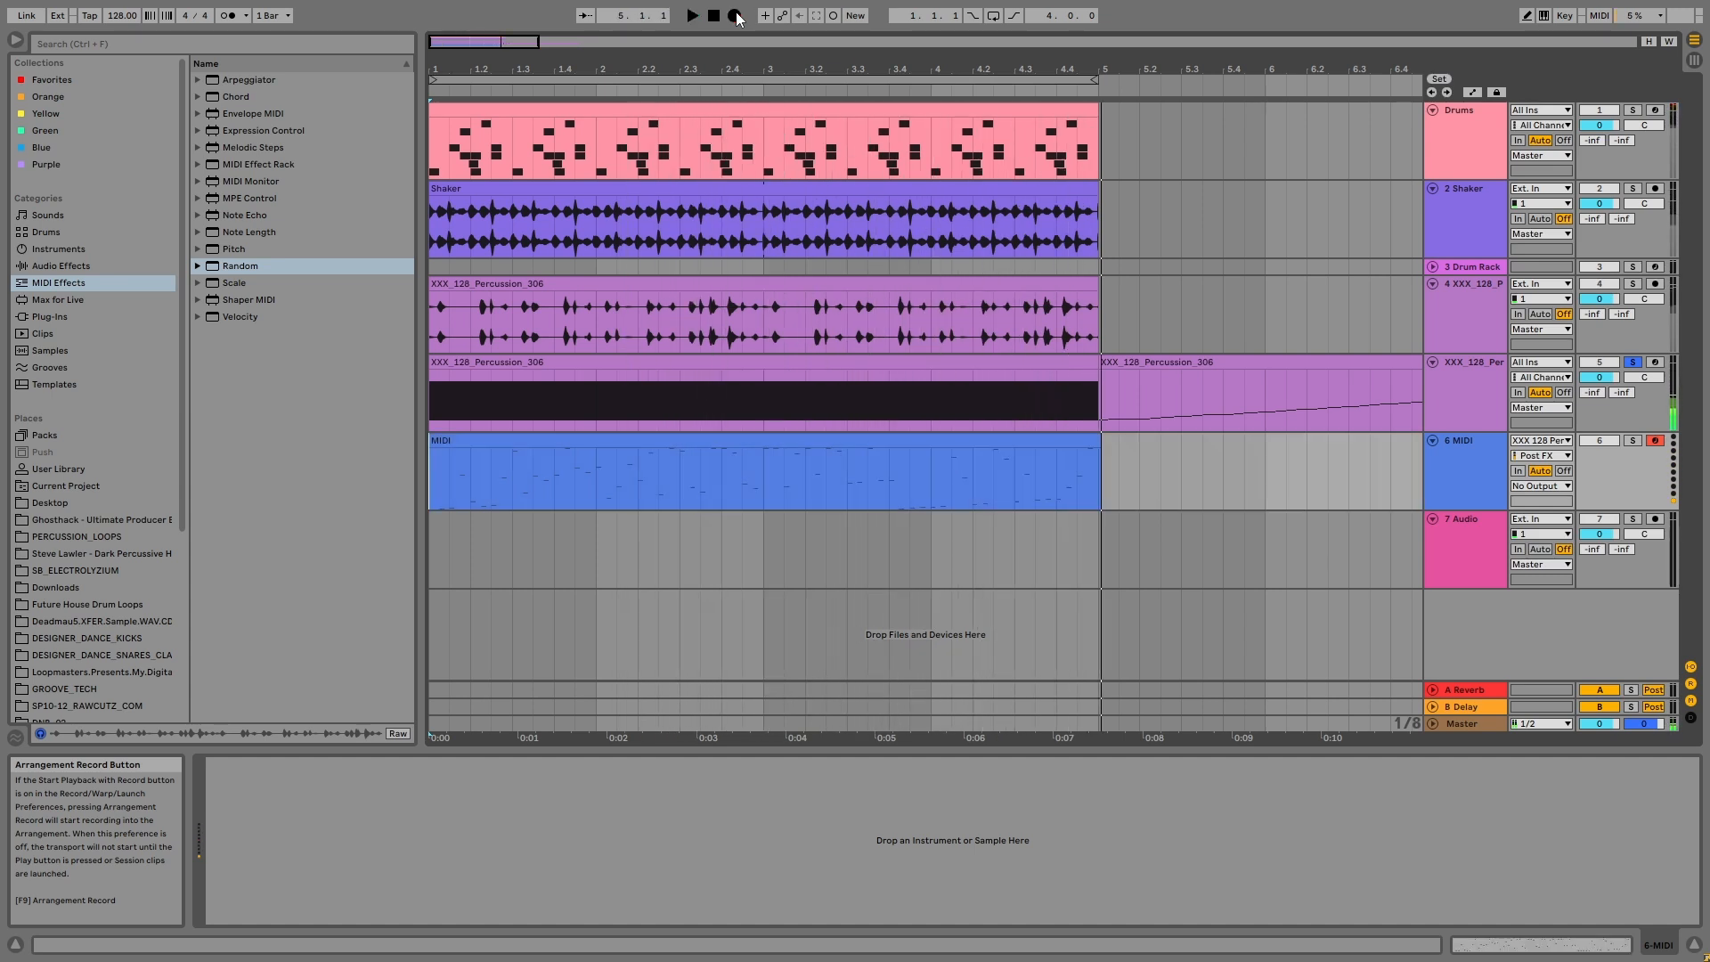
key(space)
Step: Split bar 3 out of the recorded MIDI clip and audition it through a copy of the sliced Drum Rack on the soloed MIDI track
drag(781, 483, 858, 480)
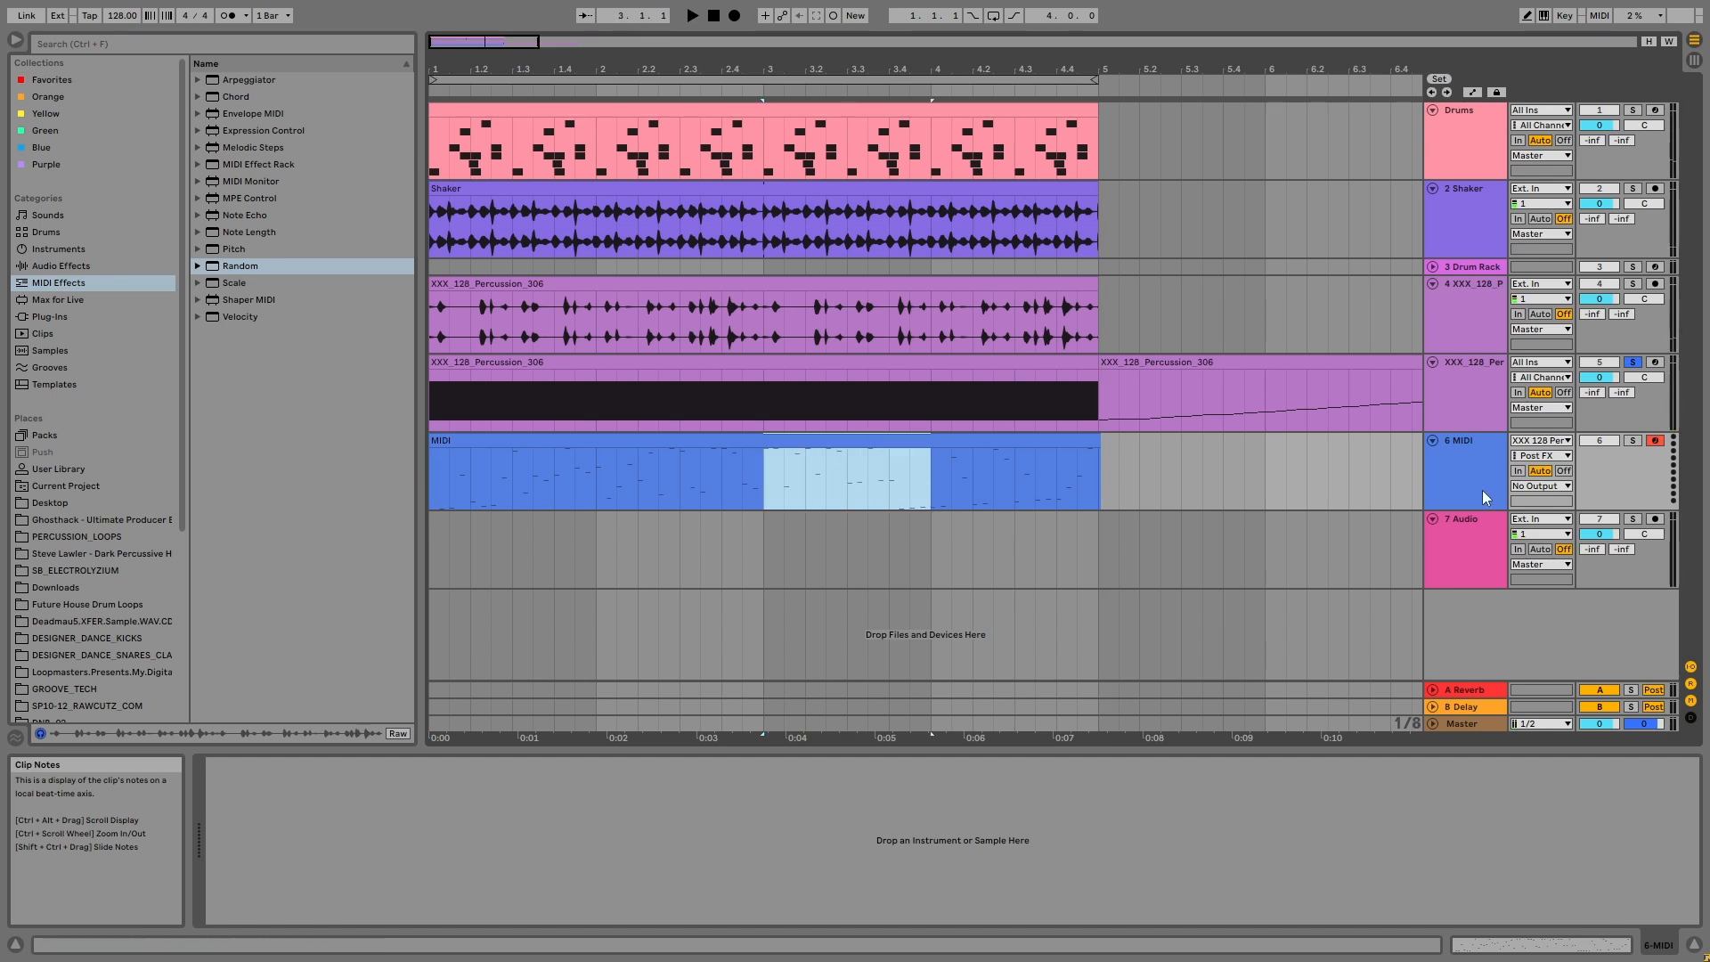
click(1469, 457)
click(1632, 441)
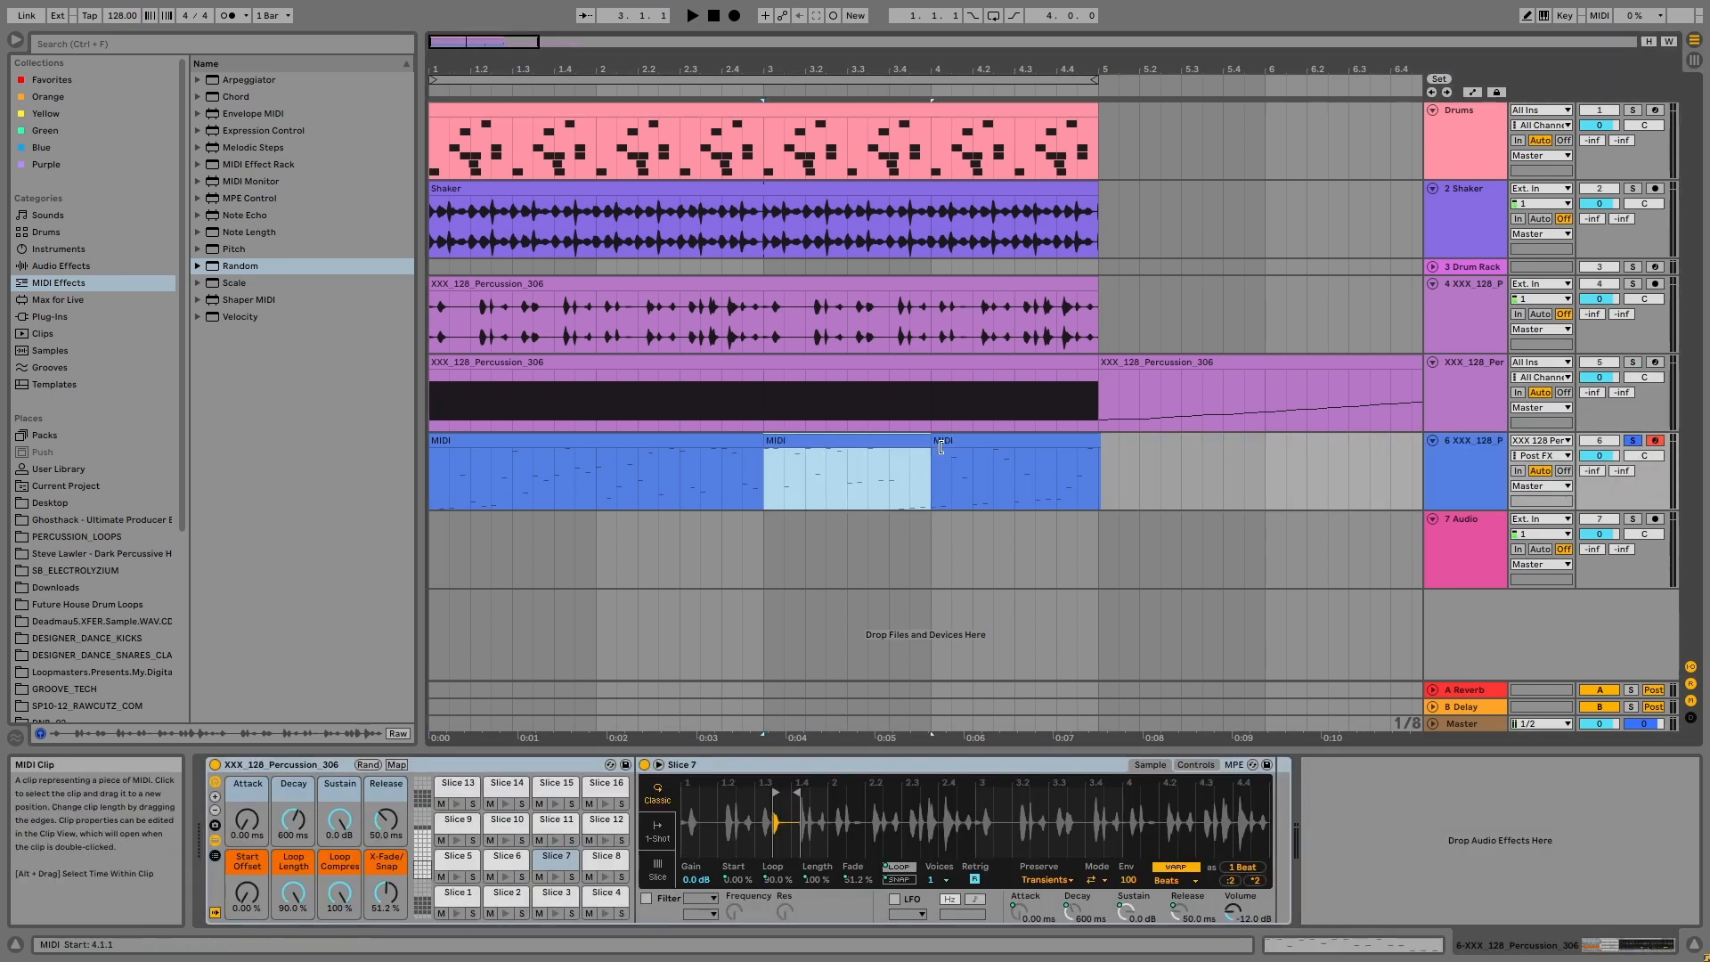
key(space)
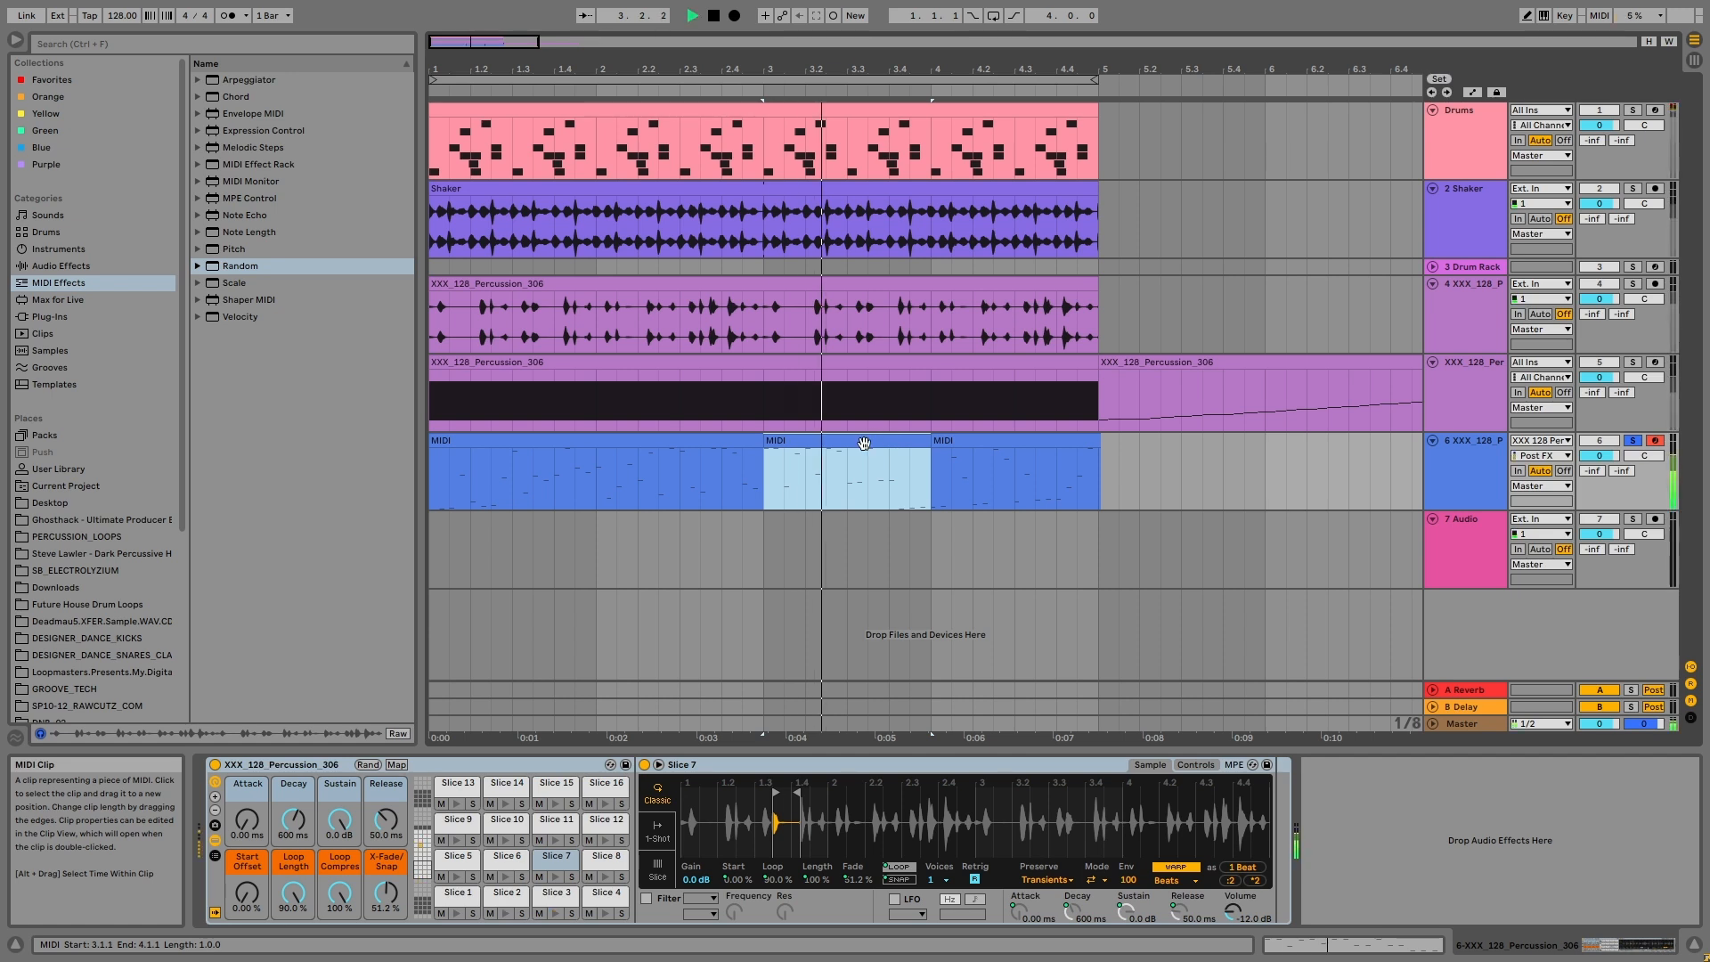
key(space)
Step: Move the one-bar MIDI clip from bar 3 to bar 1 and duplicate it until it fills all four bars
ctrl+drag(854, 437, 507, 465)
key(ctrl+d)
key(ctrl+d)
key(ctrl+d)
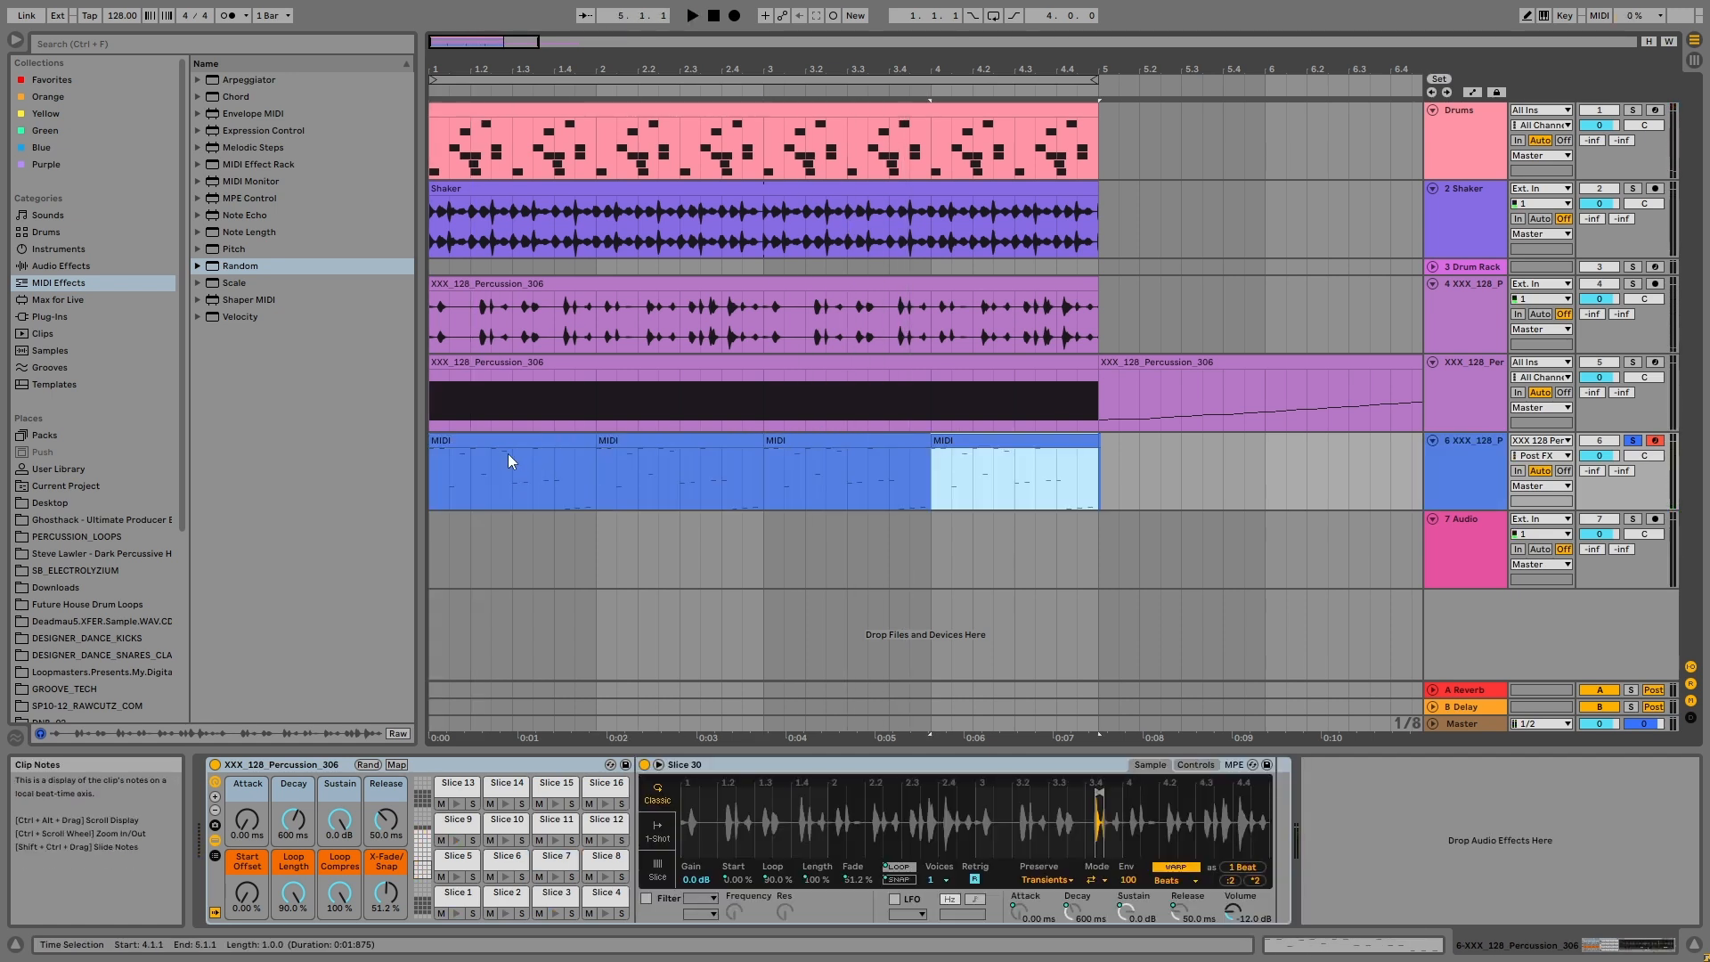
click(502, 438)
drag(1201, 463, 1093, 448)
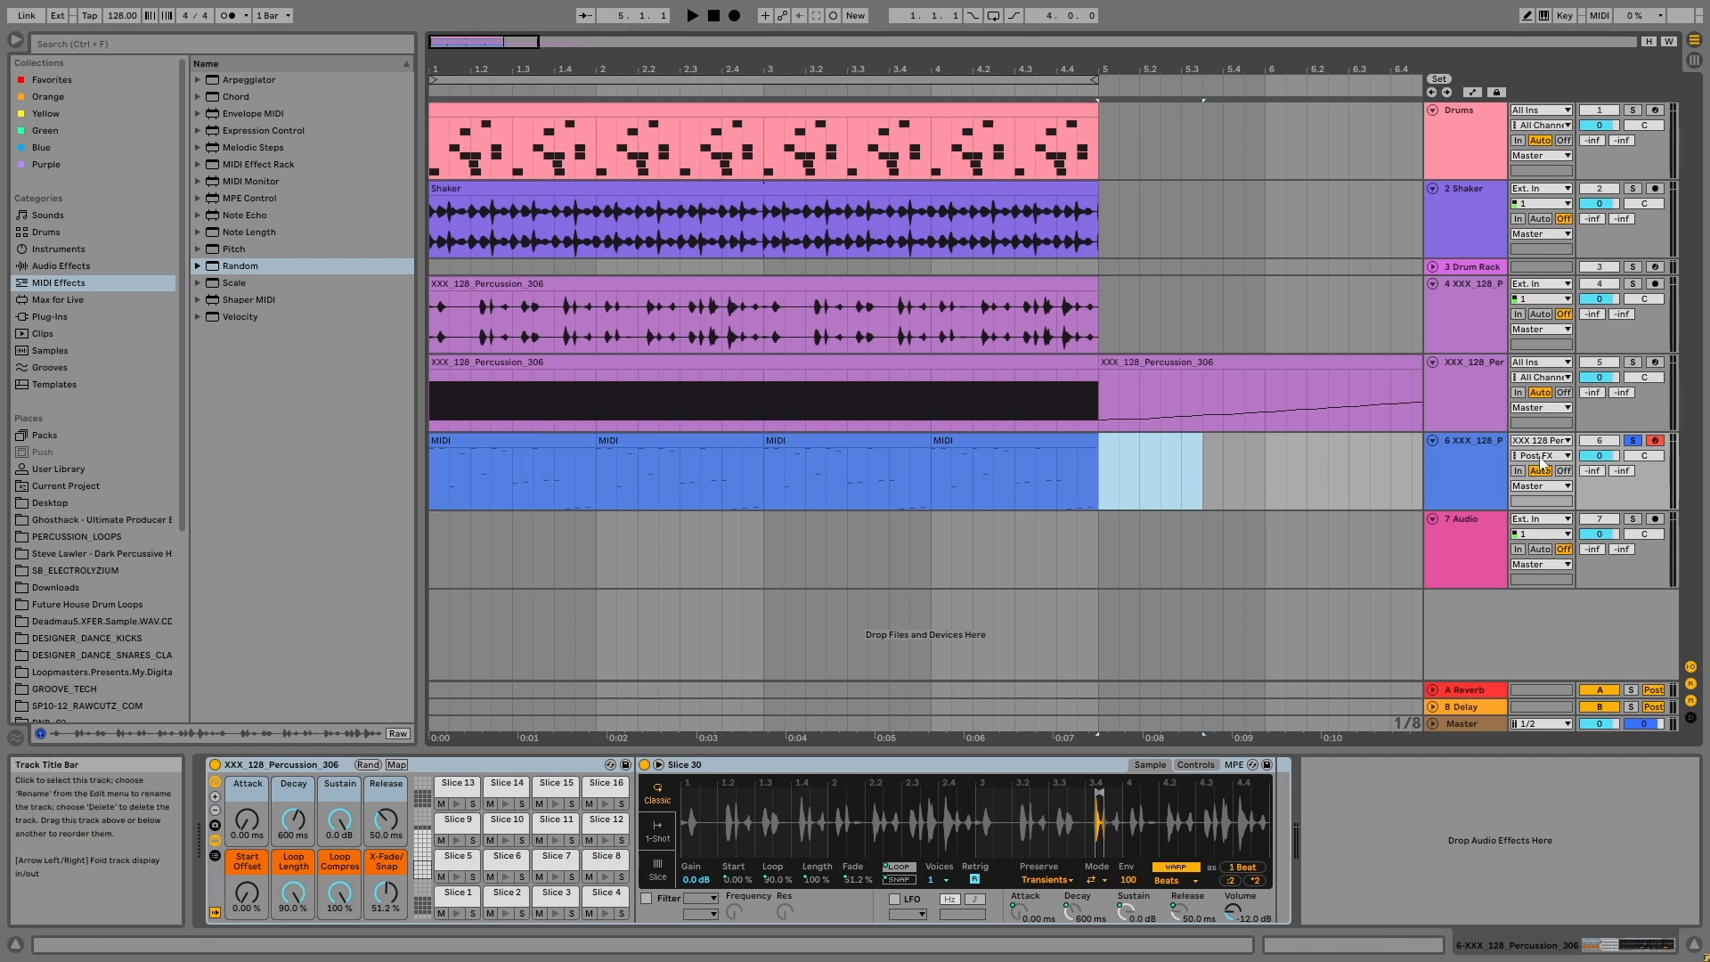
Step: Solo the Shaker and Drums tracks as well and play the four-bar loop together with the new percussion pattern
click(1626, 191)
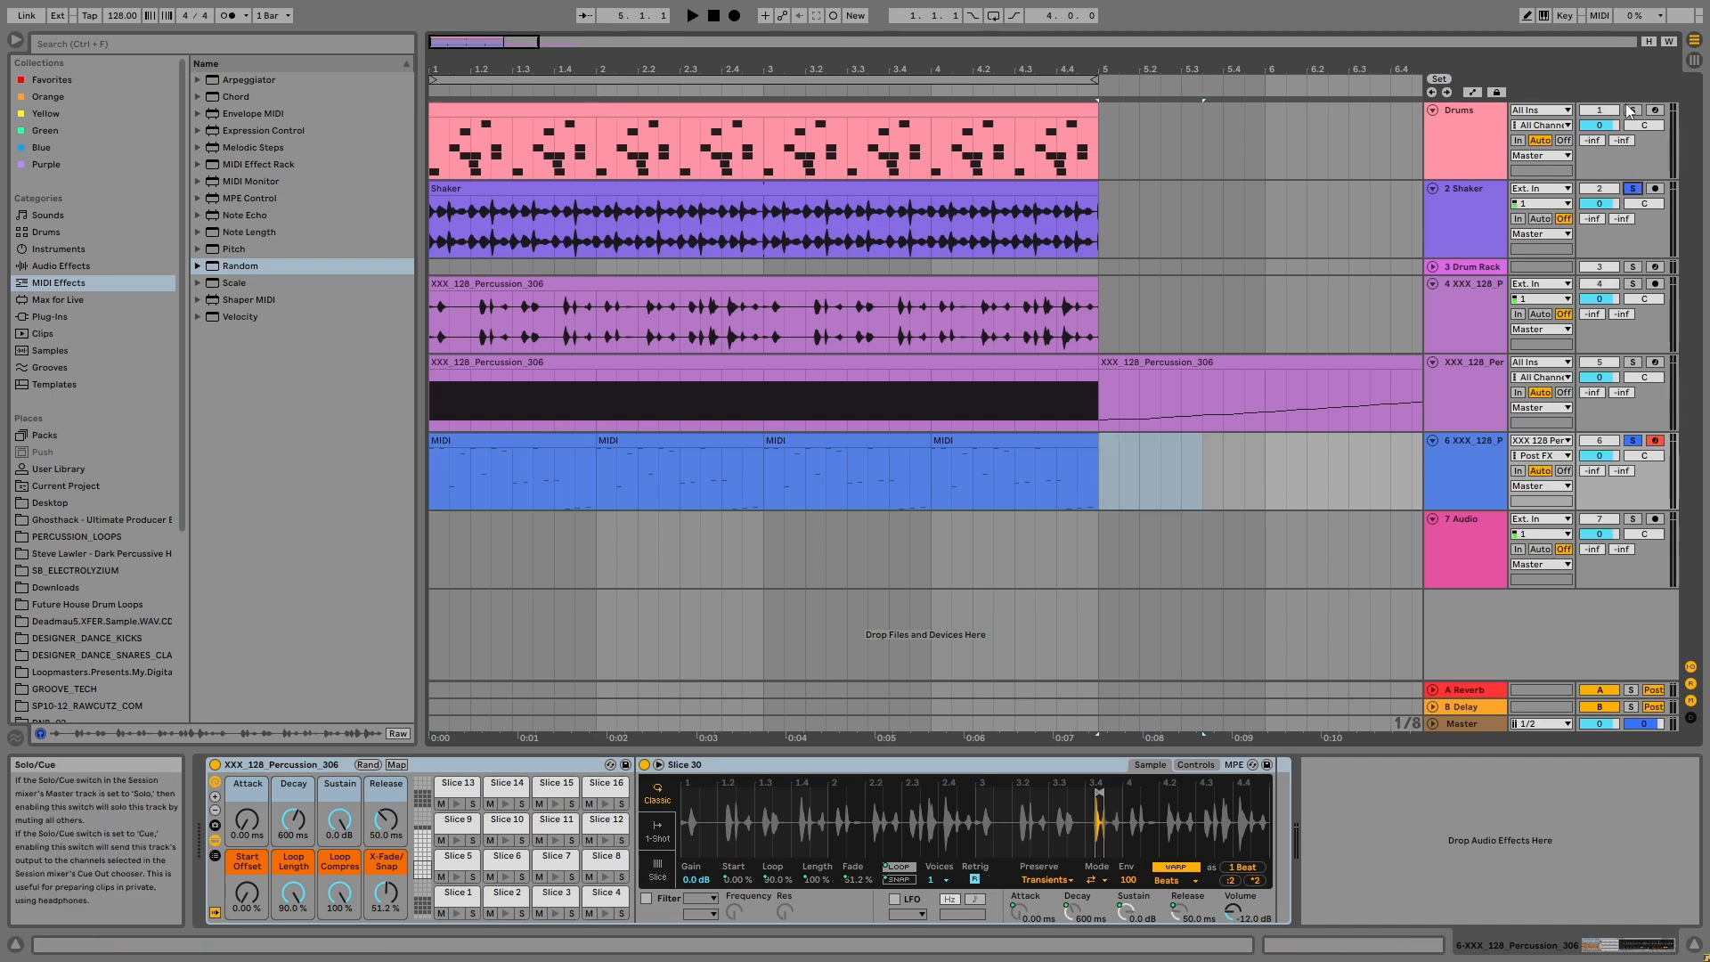
ctrl+click(1628, 111)
click(900, 80)
key(space)
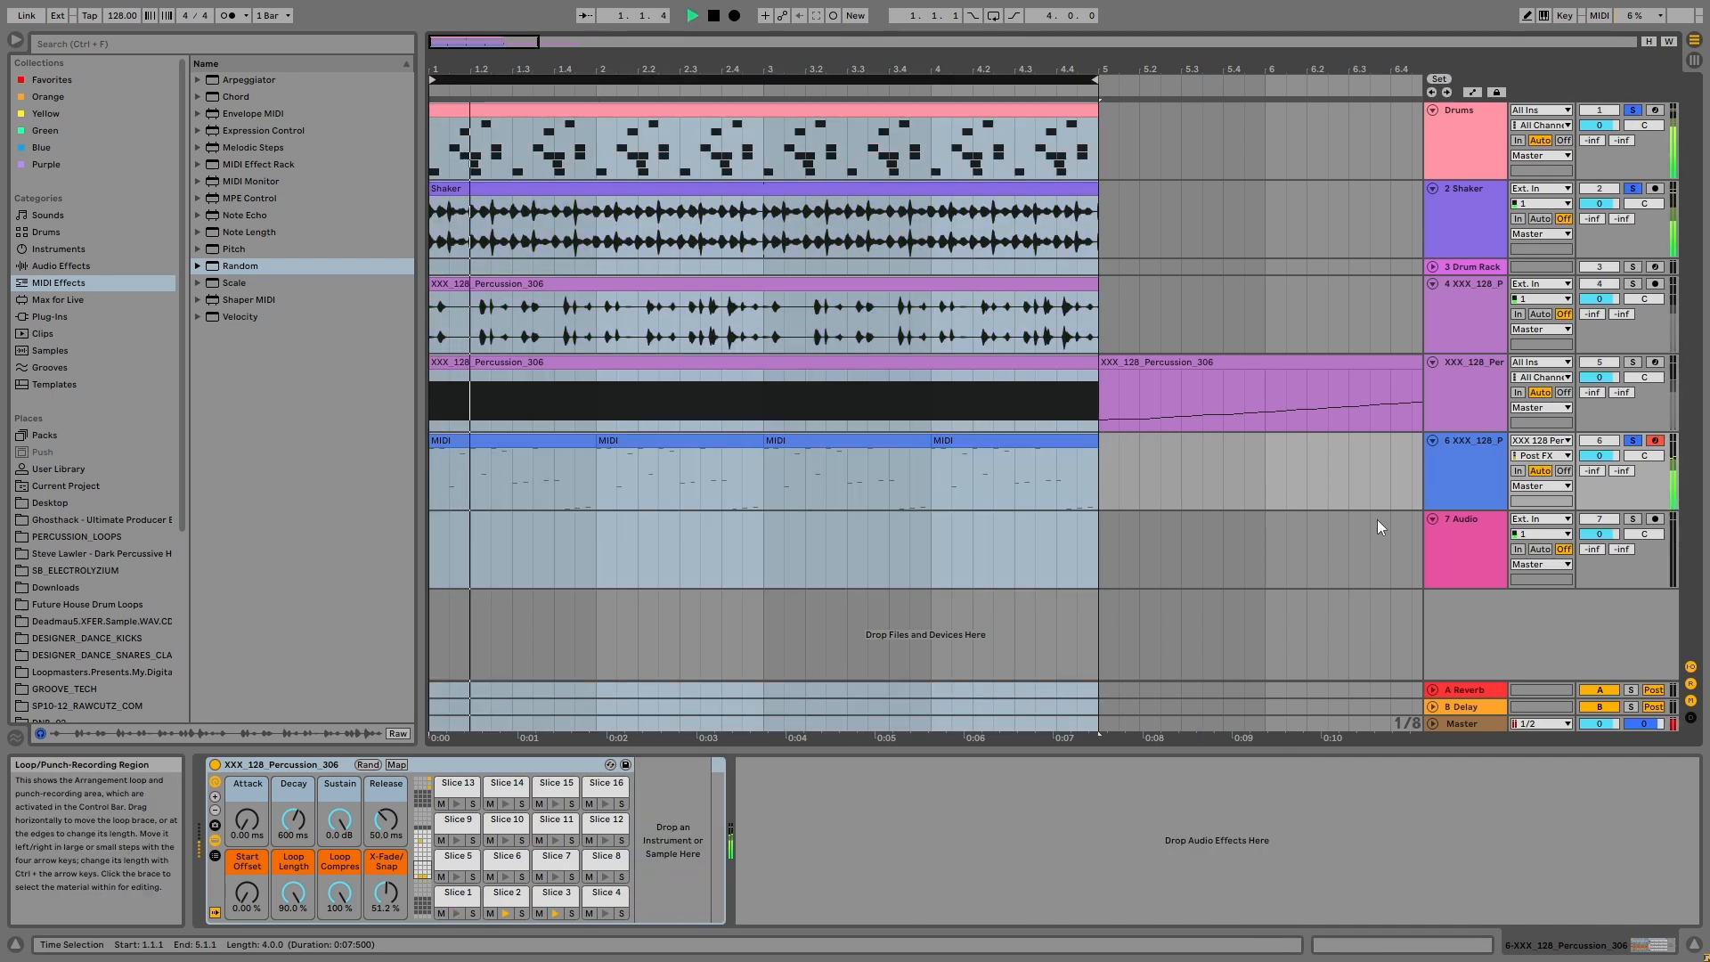
Step: Search the audio effects for "perc" and load the Perc_Fx.adg rack onto the new percussion MIDI track
click(1466, 475)
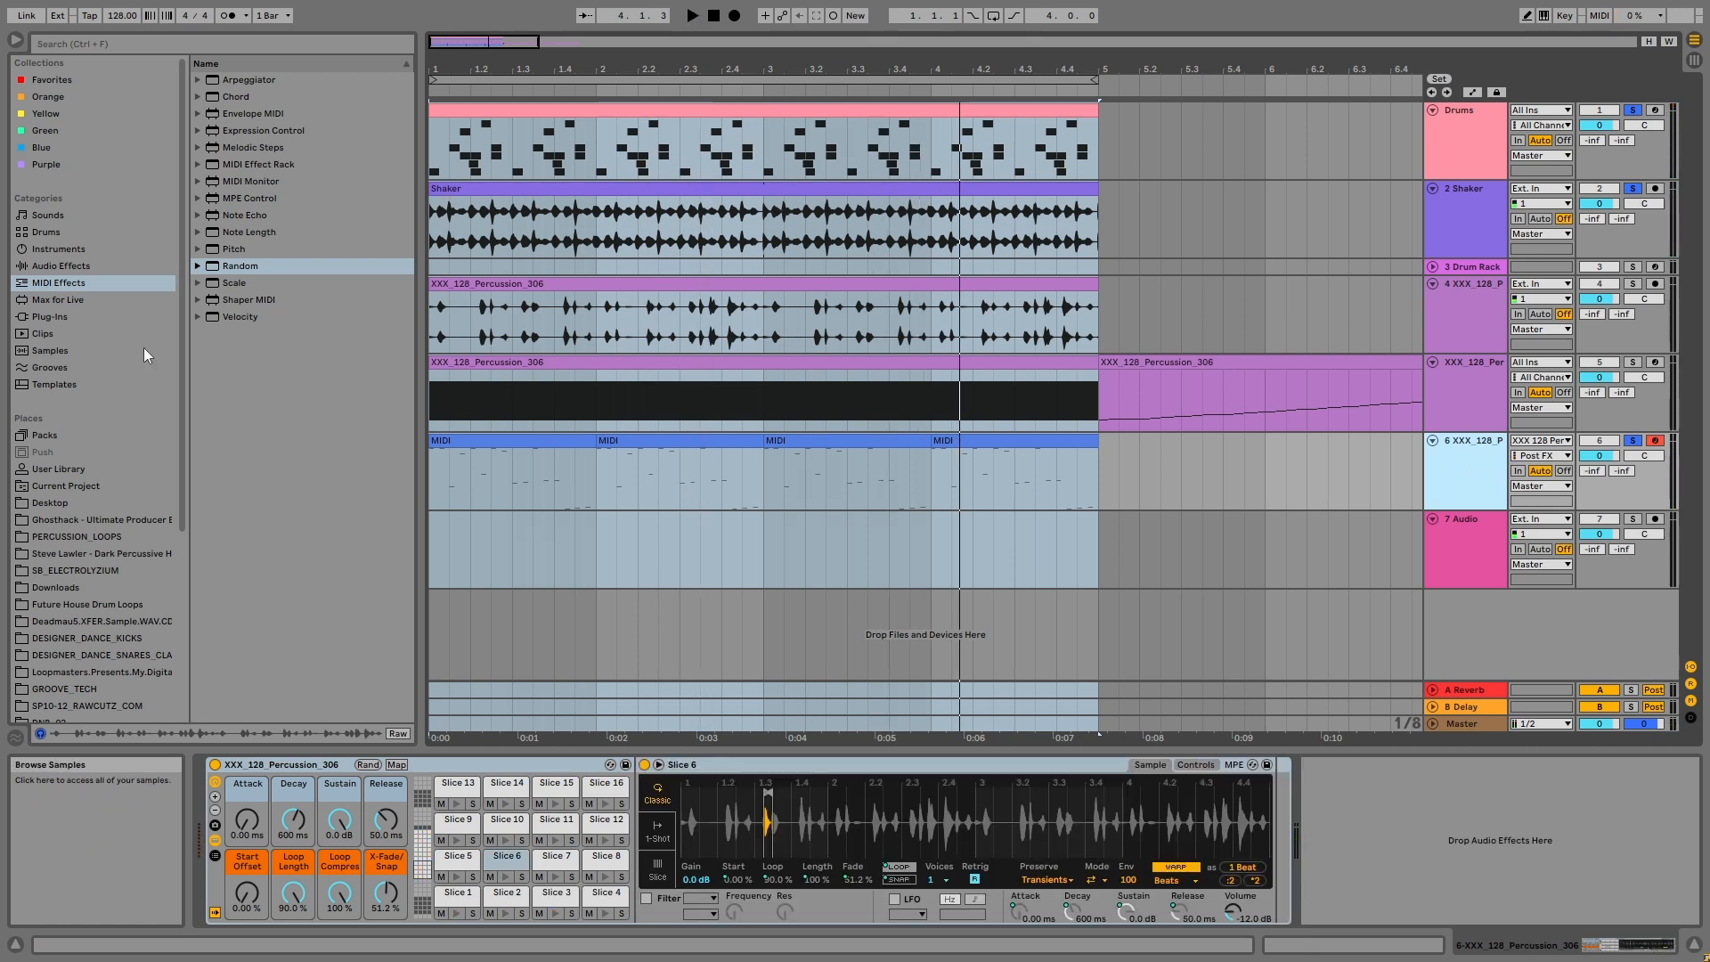
click(61, 265)
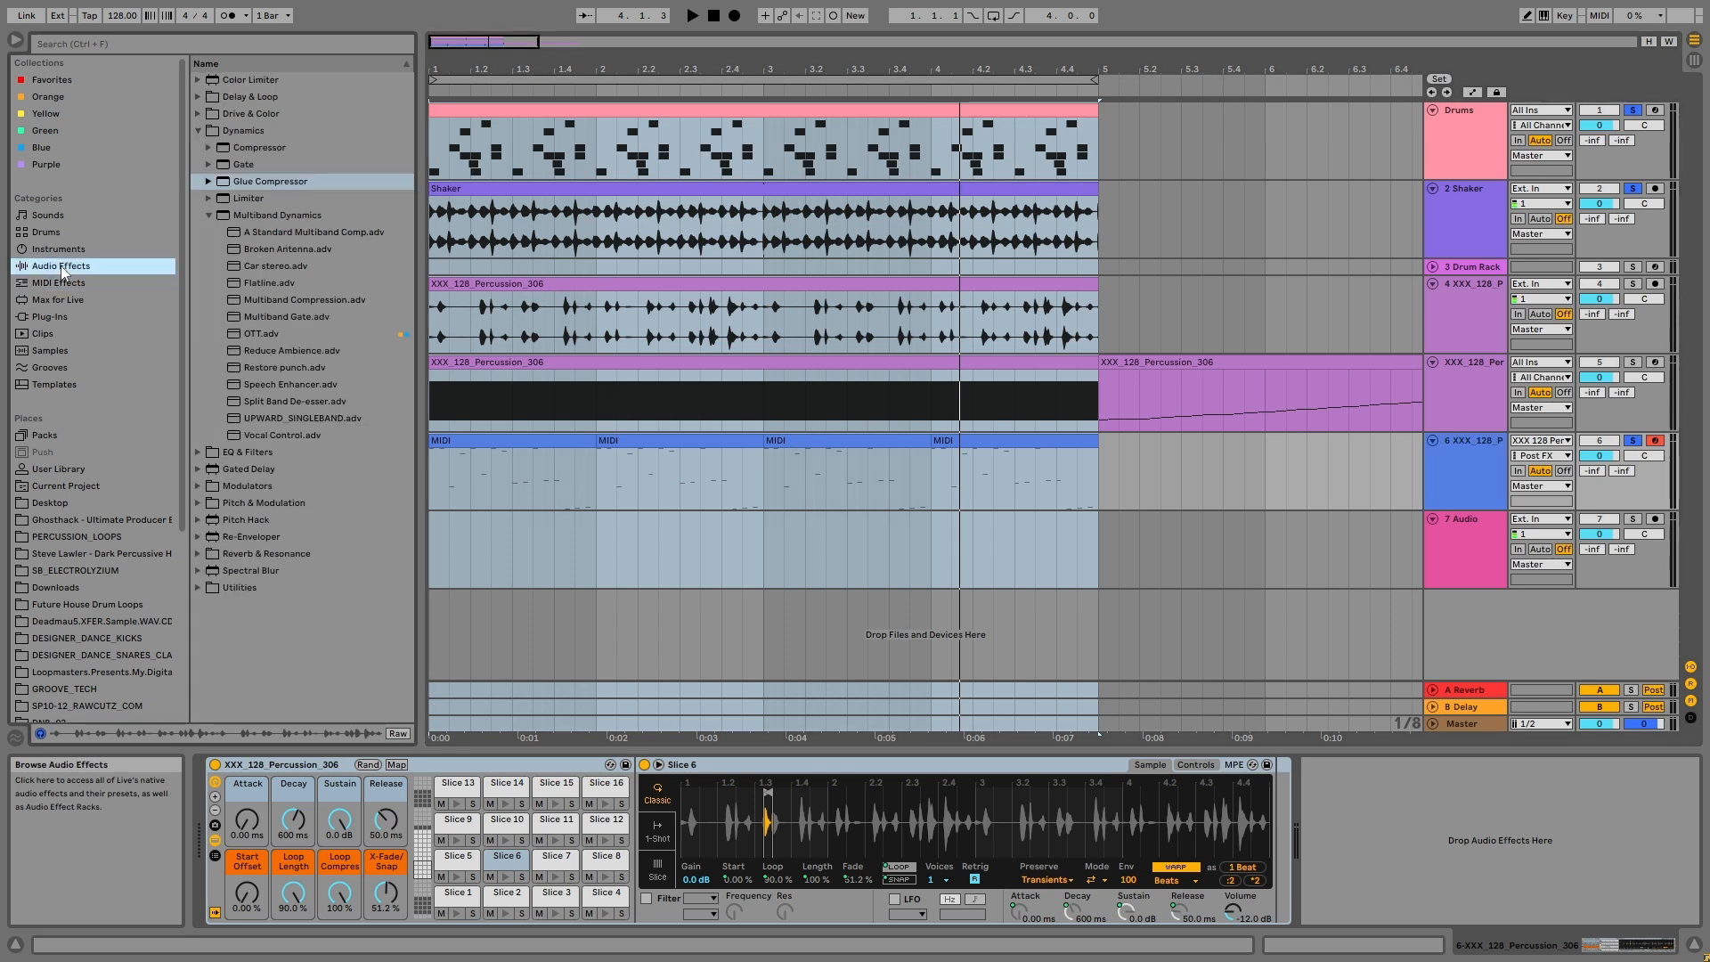
click(198, 131)
click(199, 283)
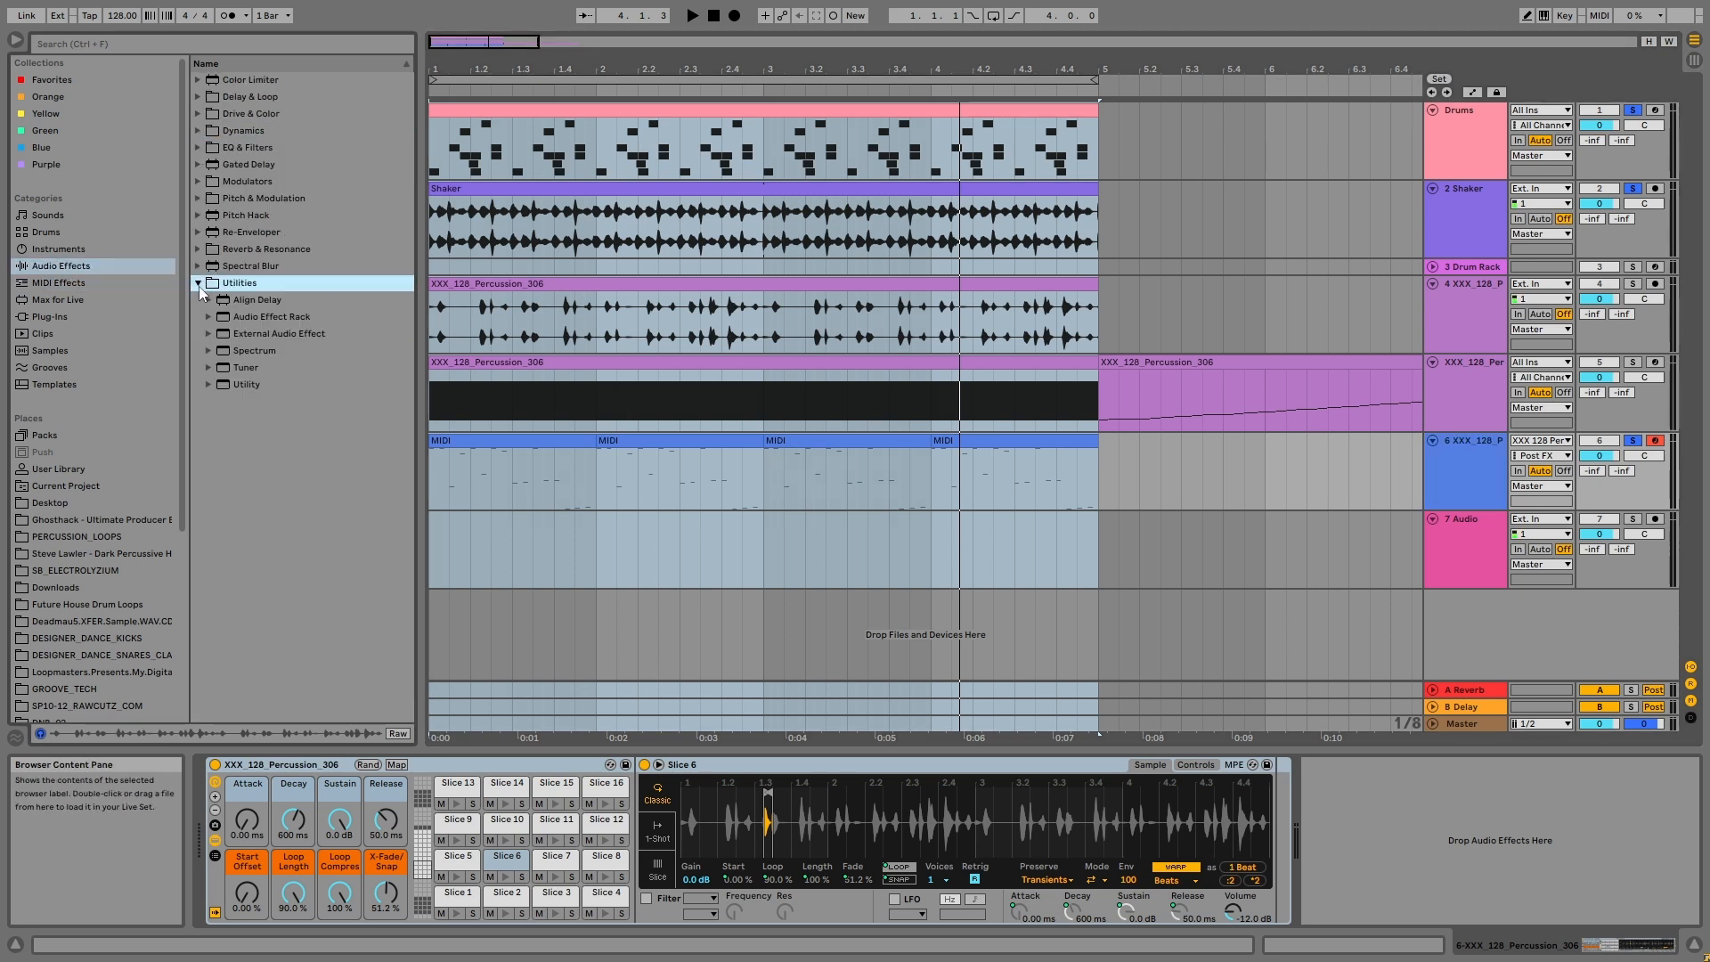
text(perc)
click(253, 150)
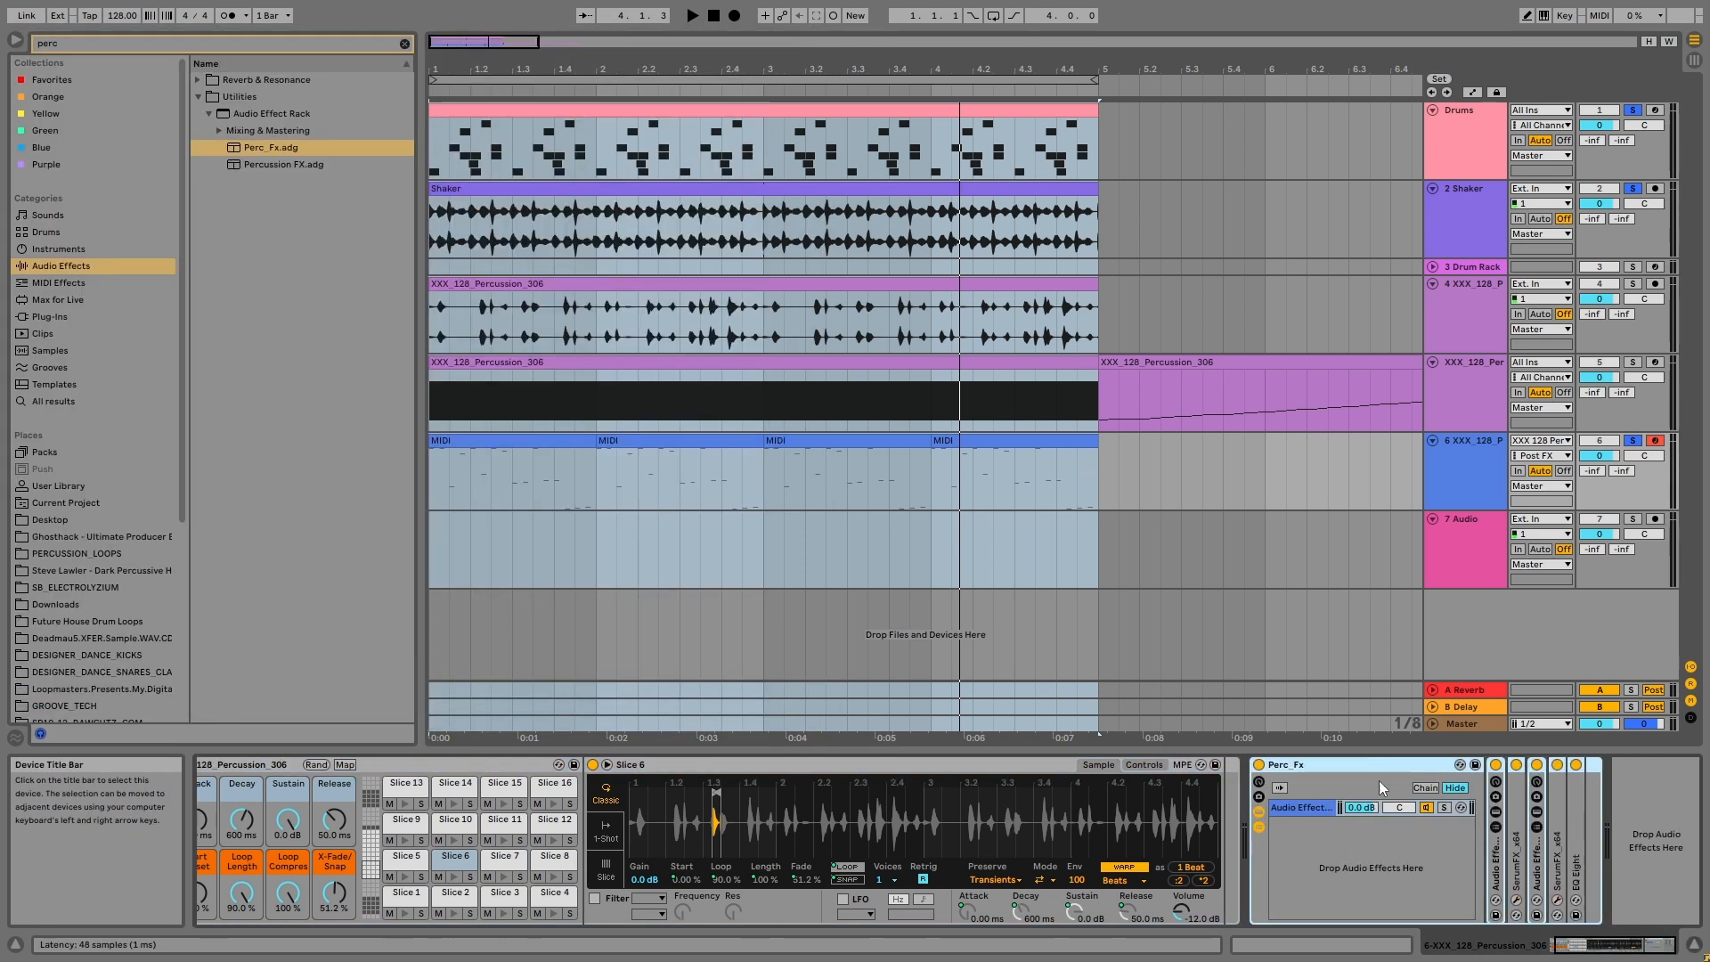
Step: Unfold the first nested Audio Effect Rack inside Perc_Fx and deactivate the devices that follow it
double_click(1497, 868)
drag(1569, 945, 1672, 949)
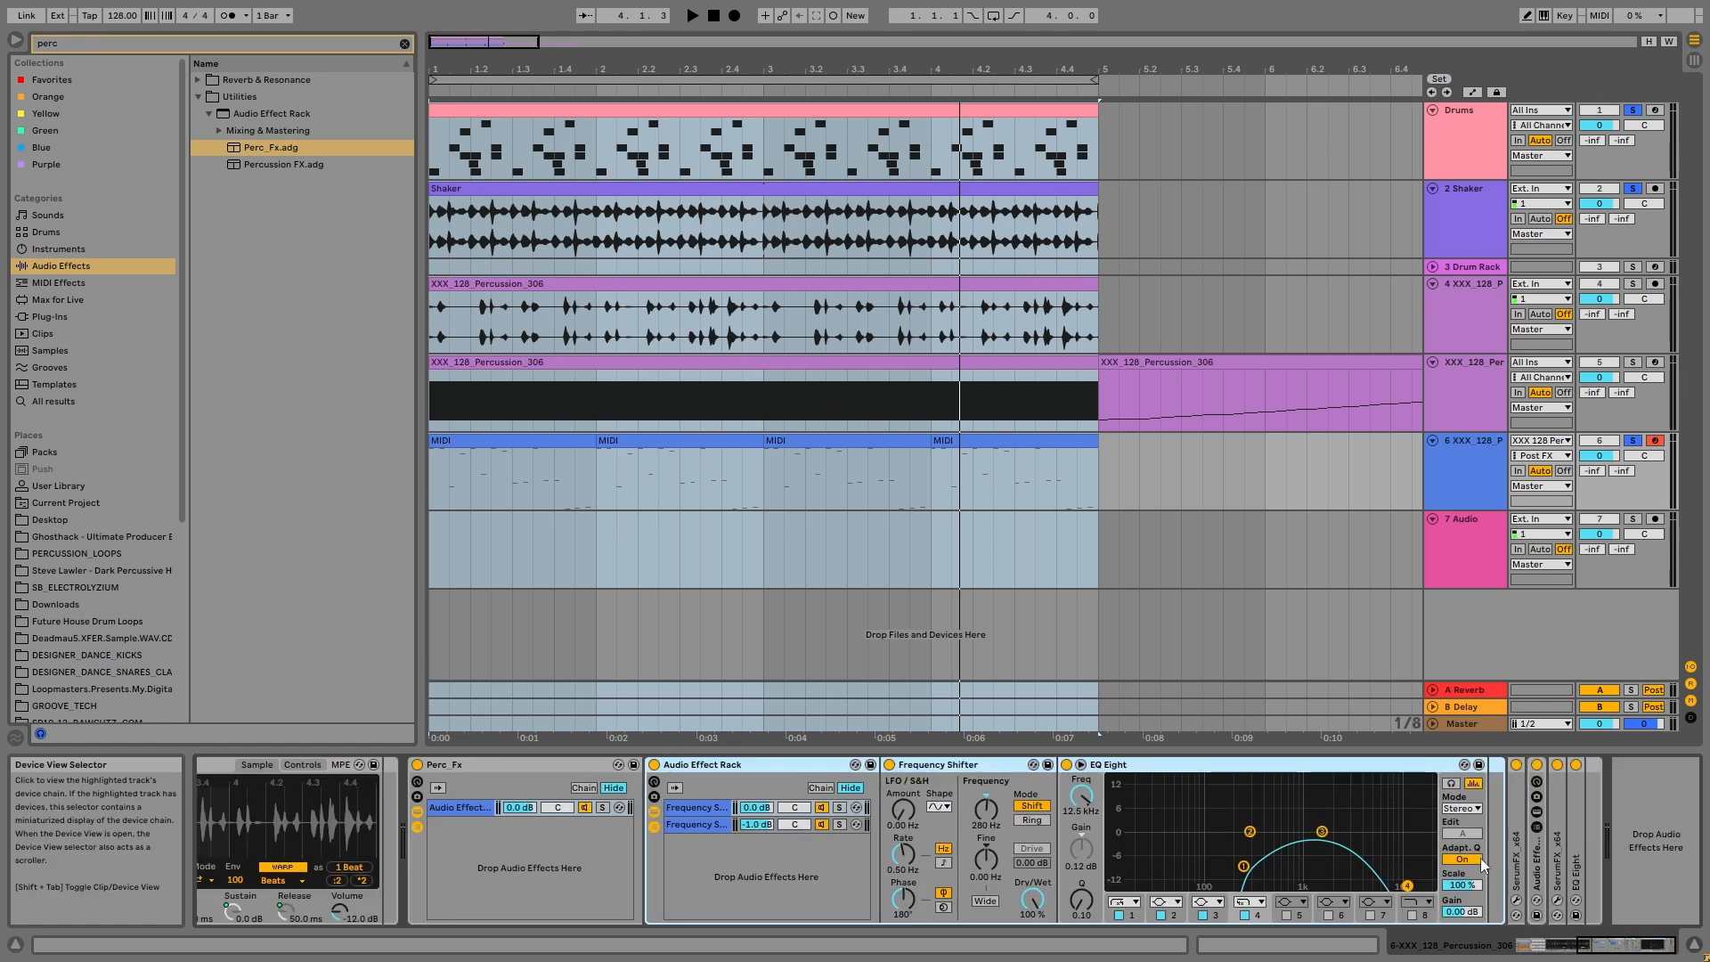
click(1536, 765)
click(729, 764)
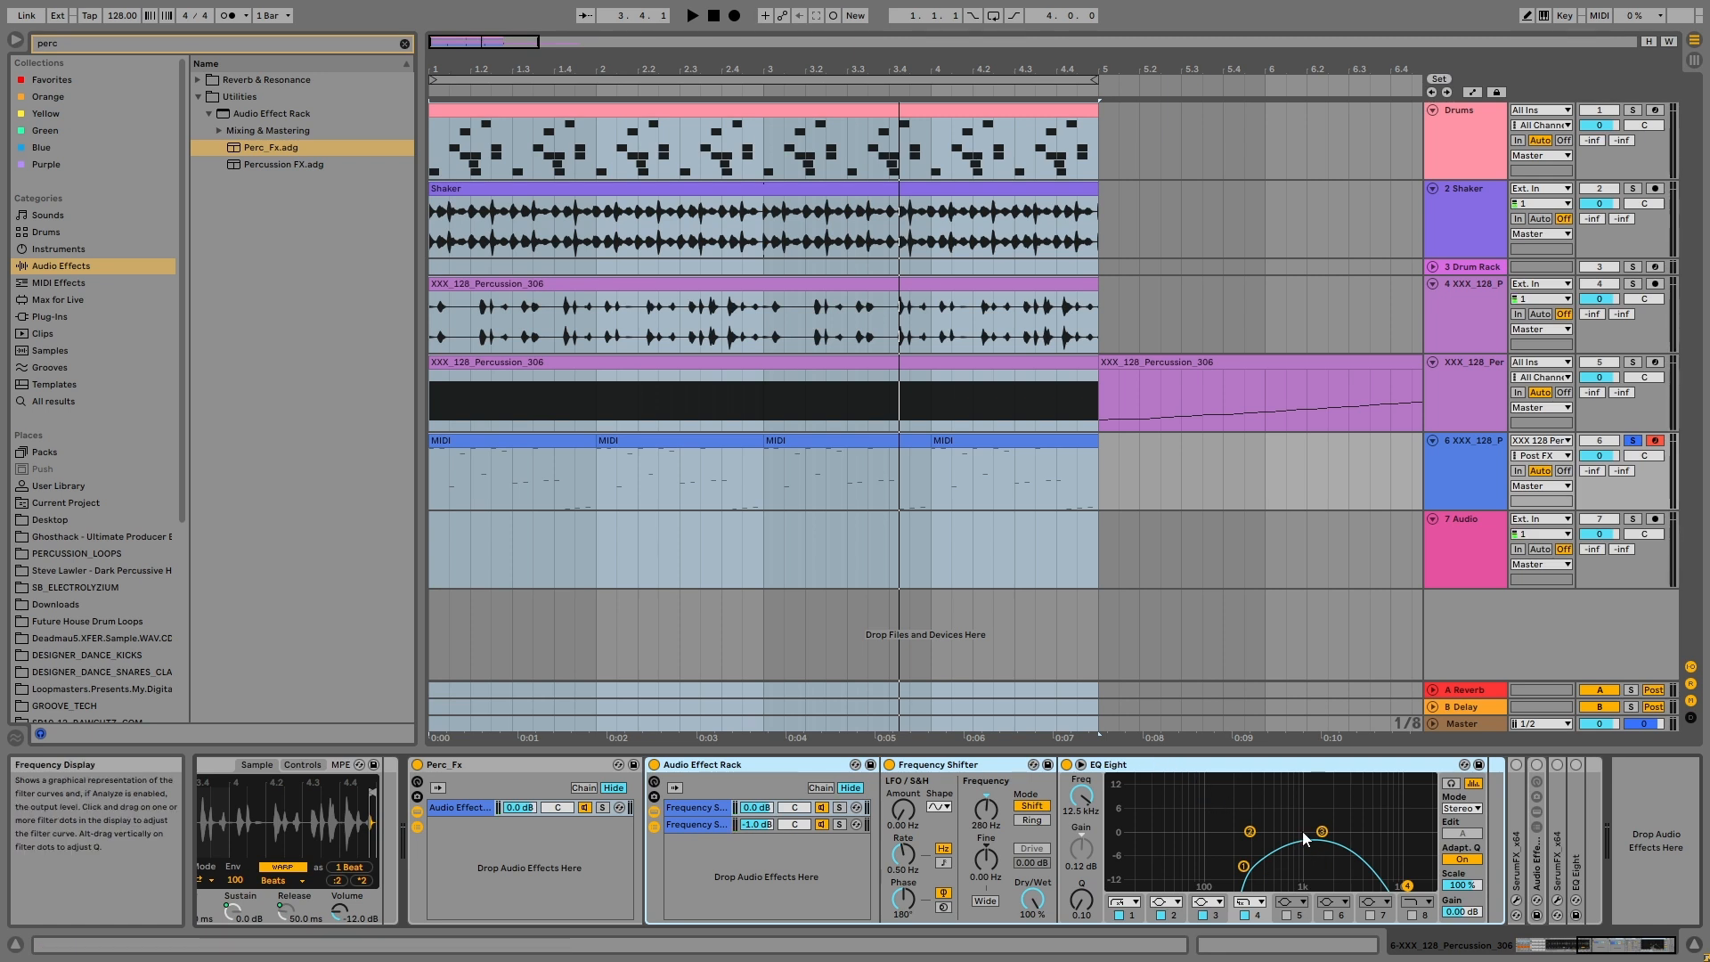
Step: Examine the Frequency Shifter and EQ Eight settings in both chains of the first nested rack
click(991, 805)
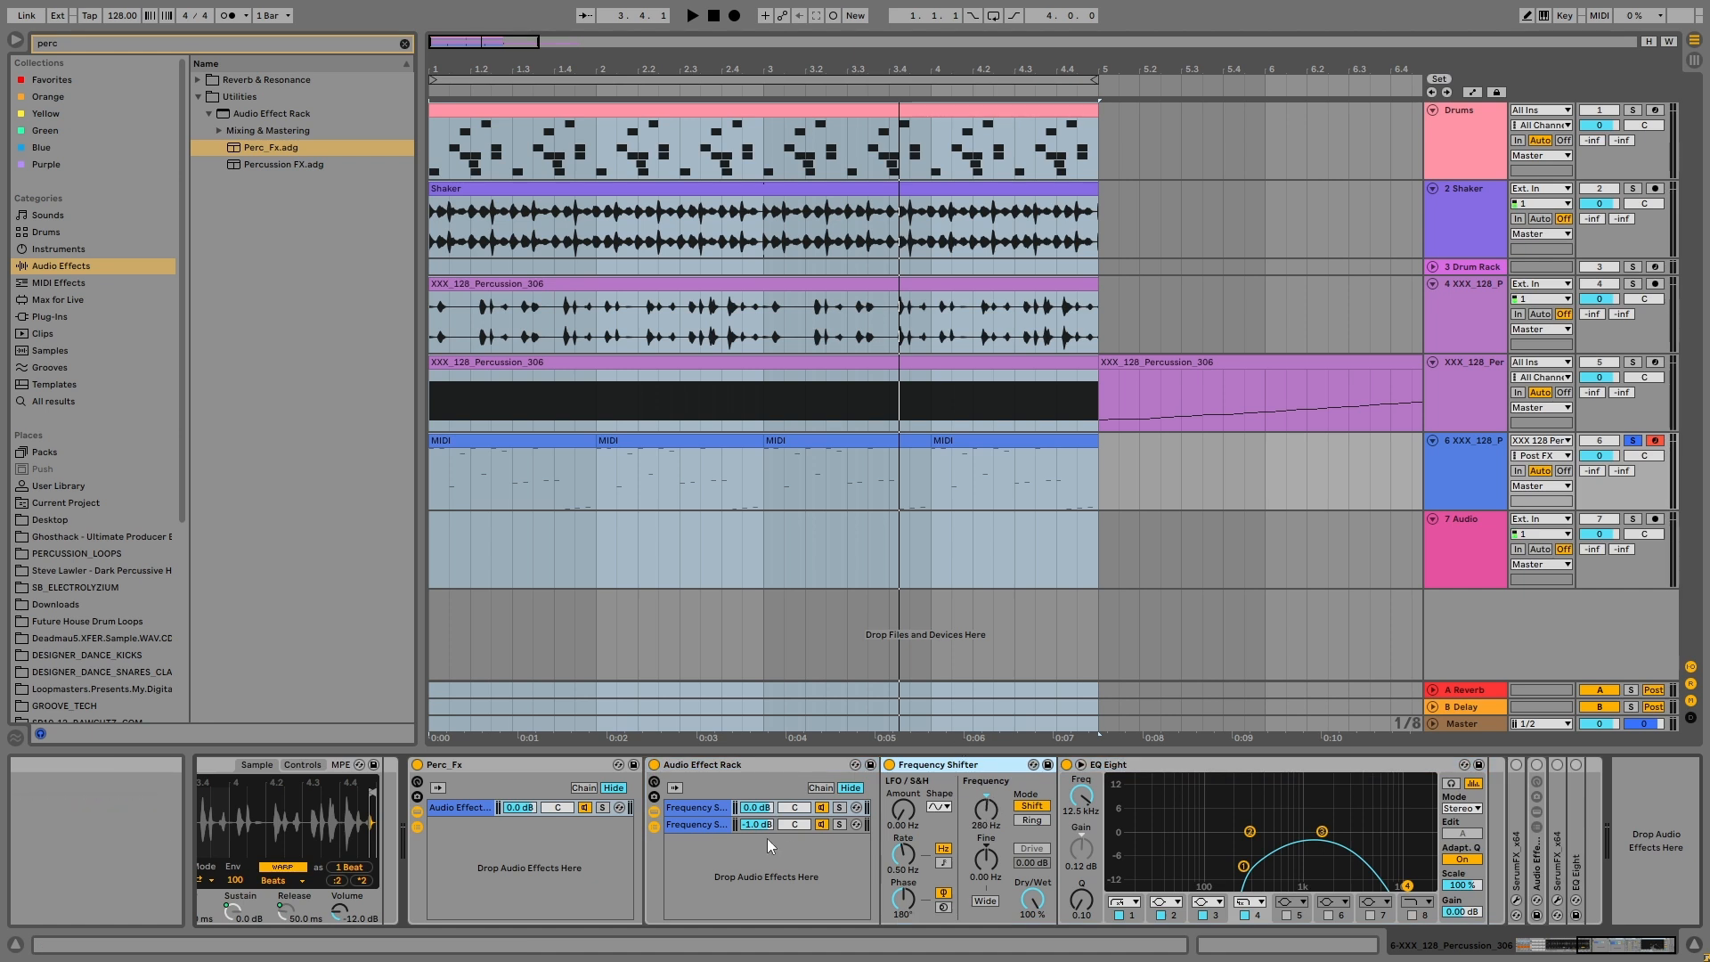
click(704, 821)
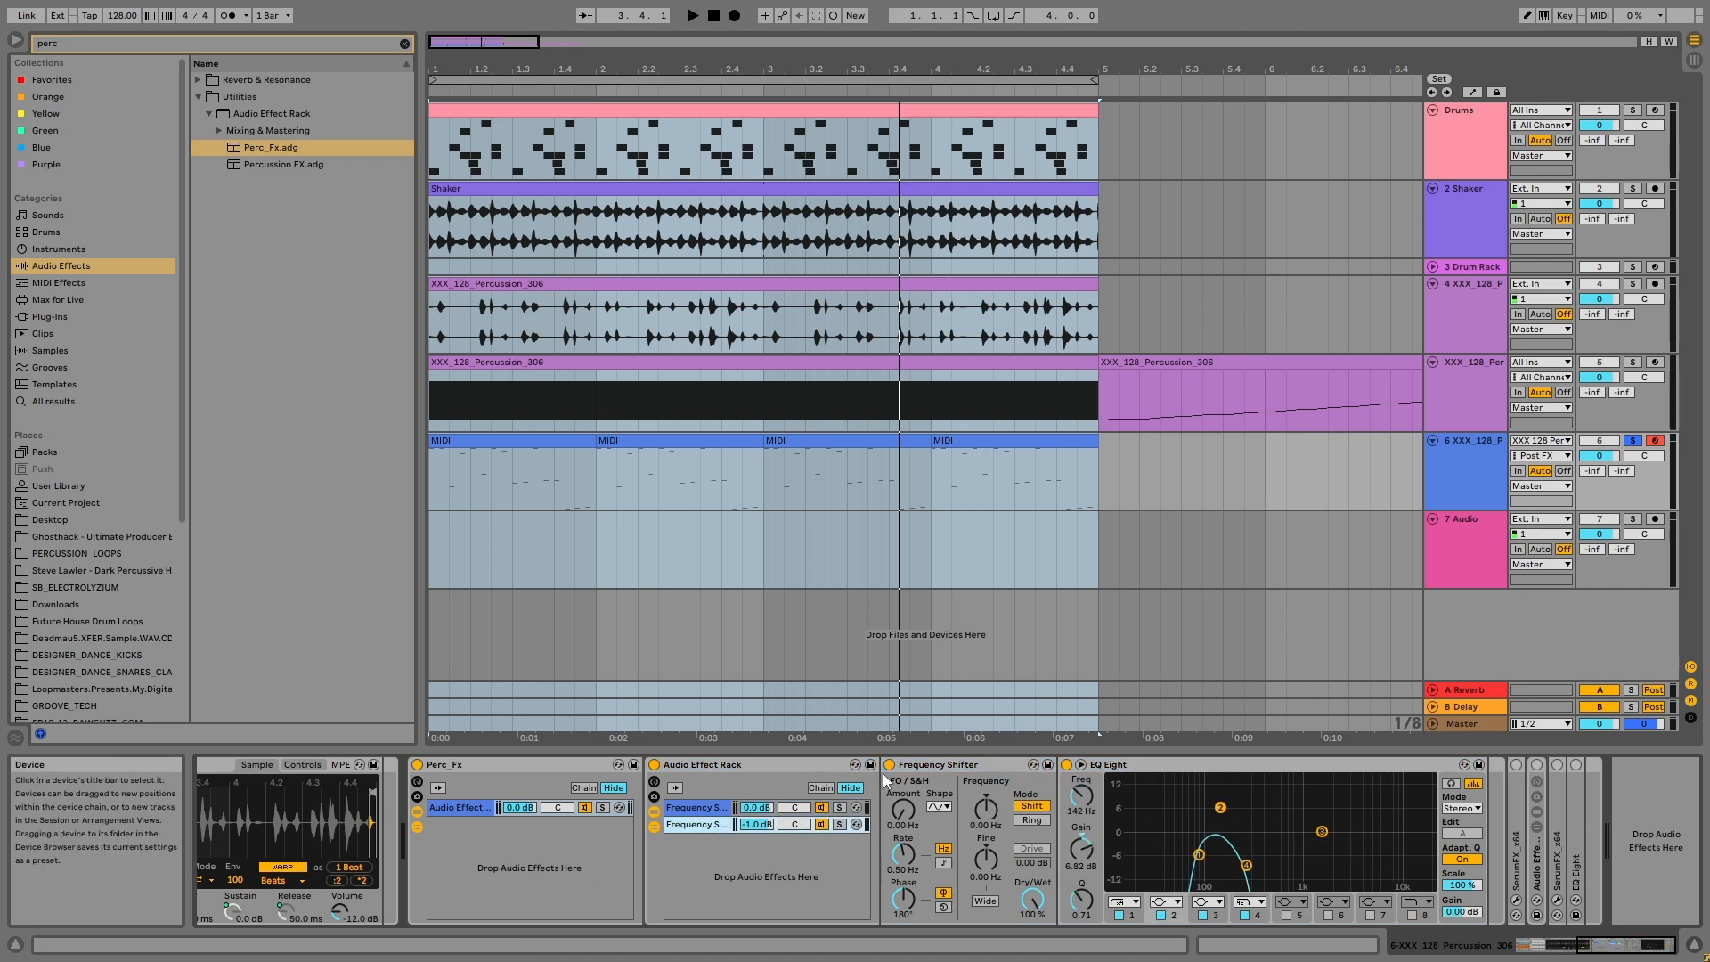
click(957, 764)
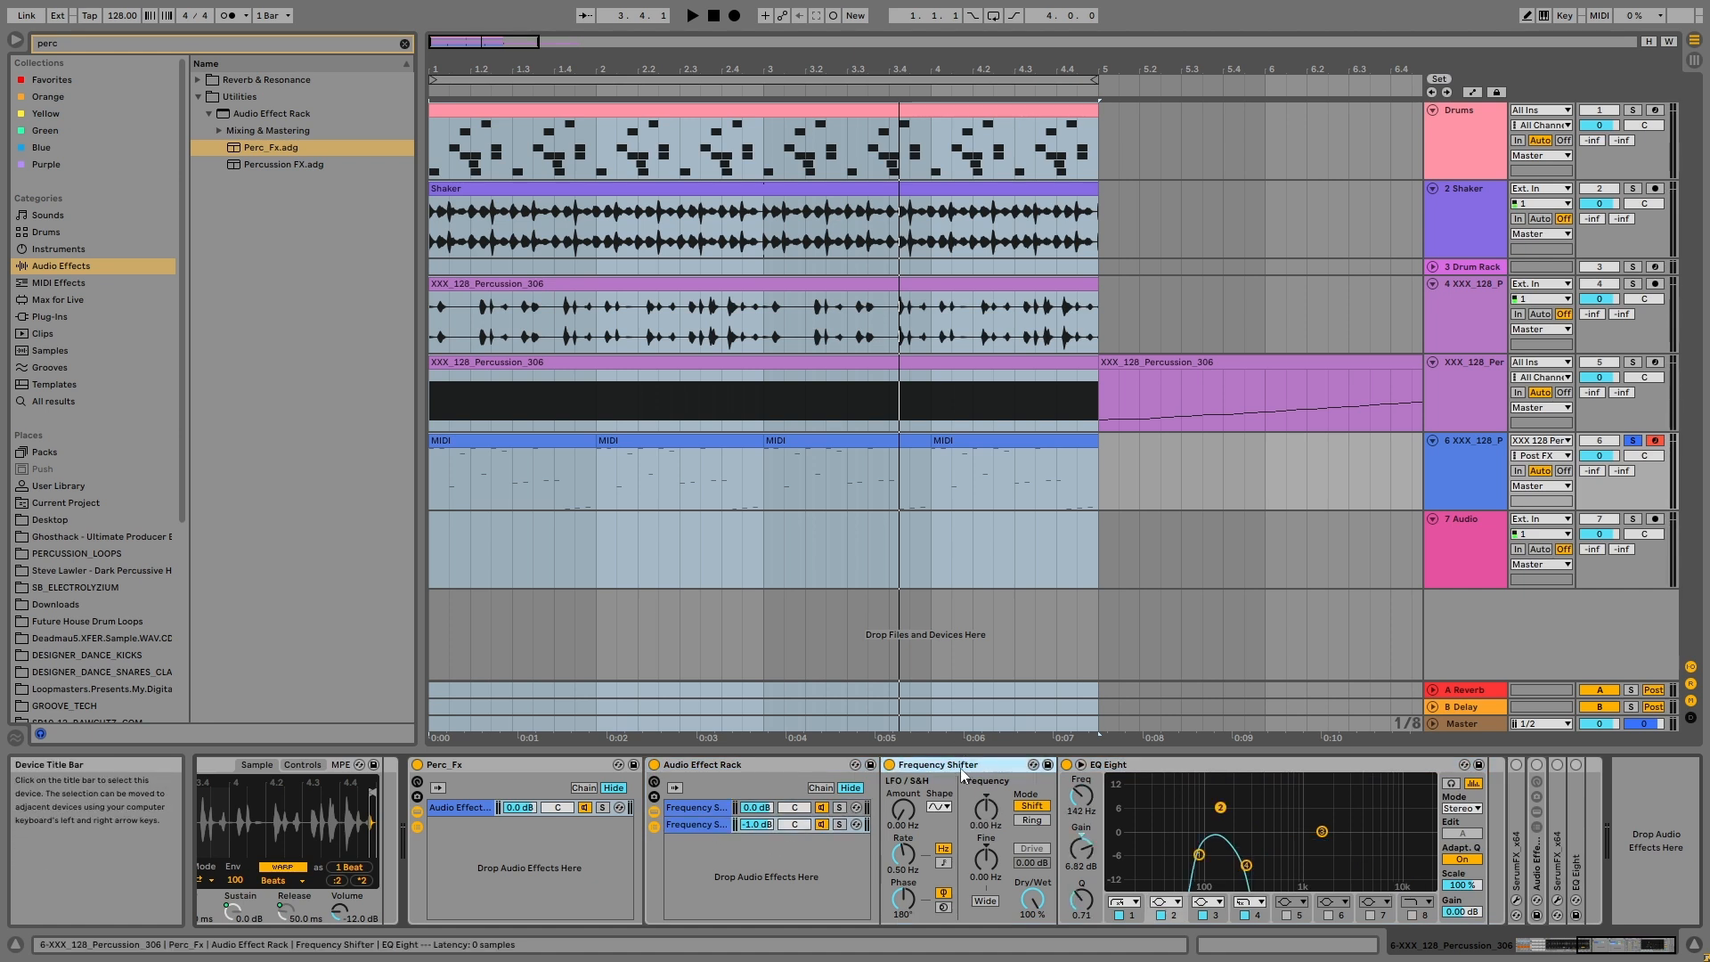
click(1184, 797)
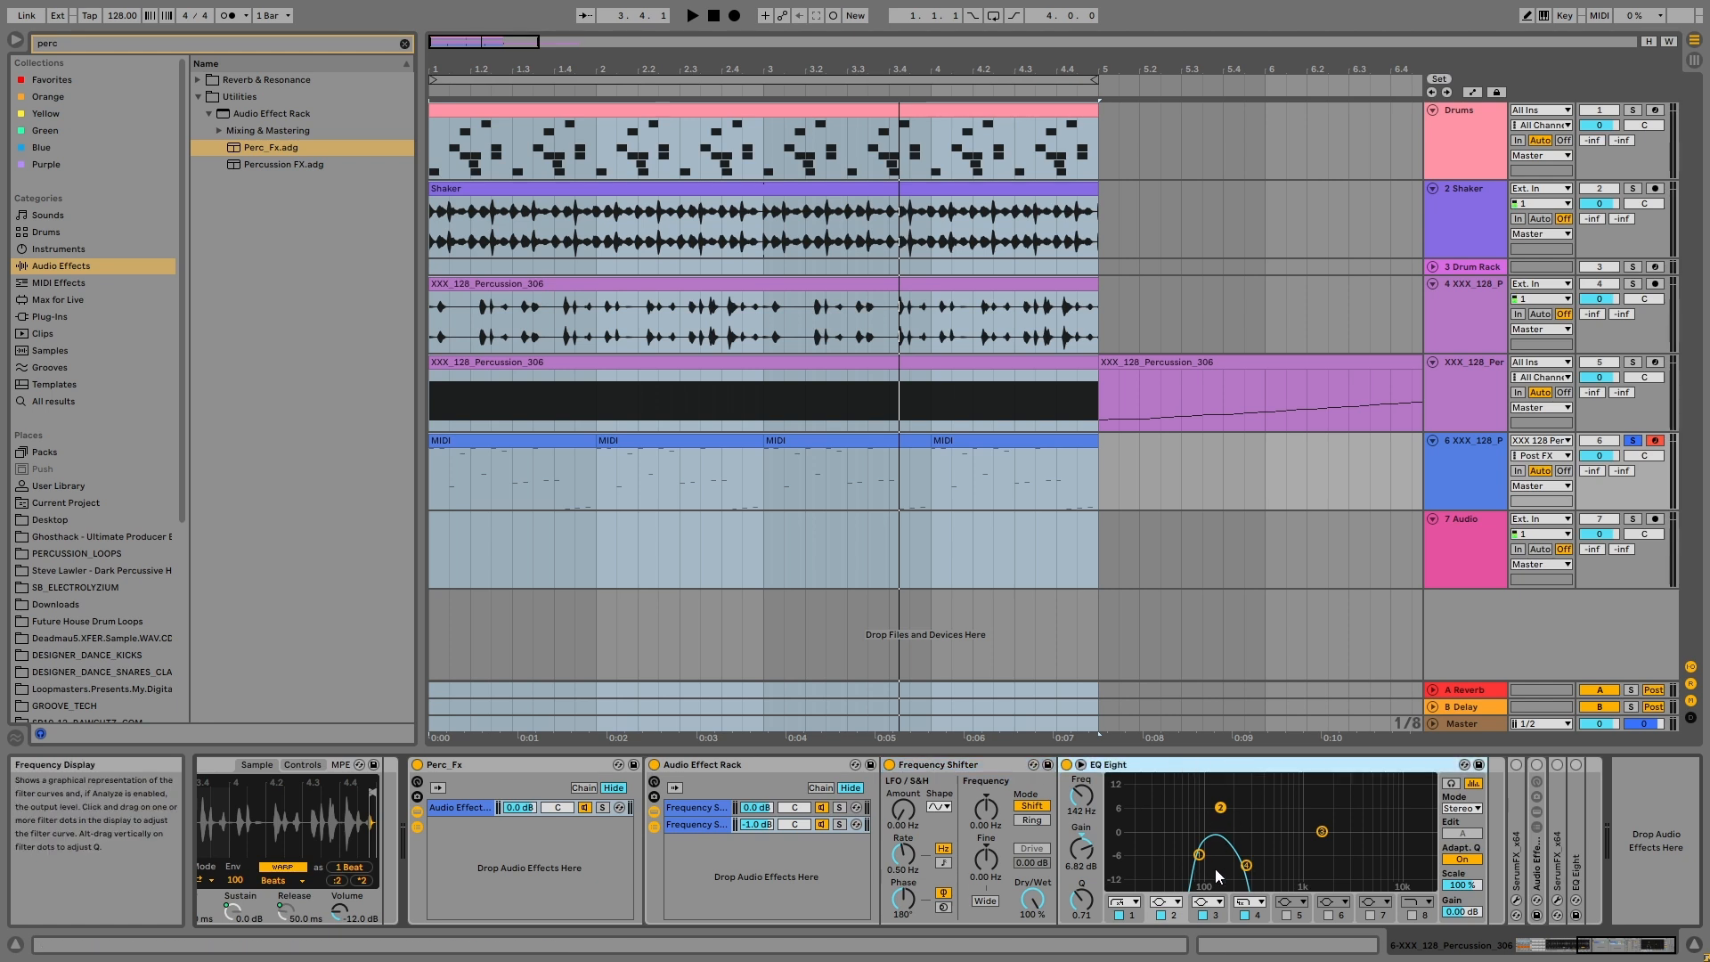
Step: Try different coarse frequency shifts on the second chain's Frequency Shifter while the percussion plays
key(space)
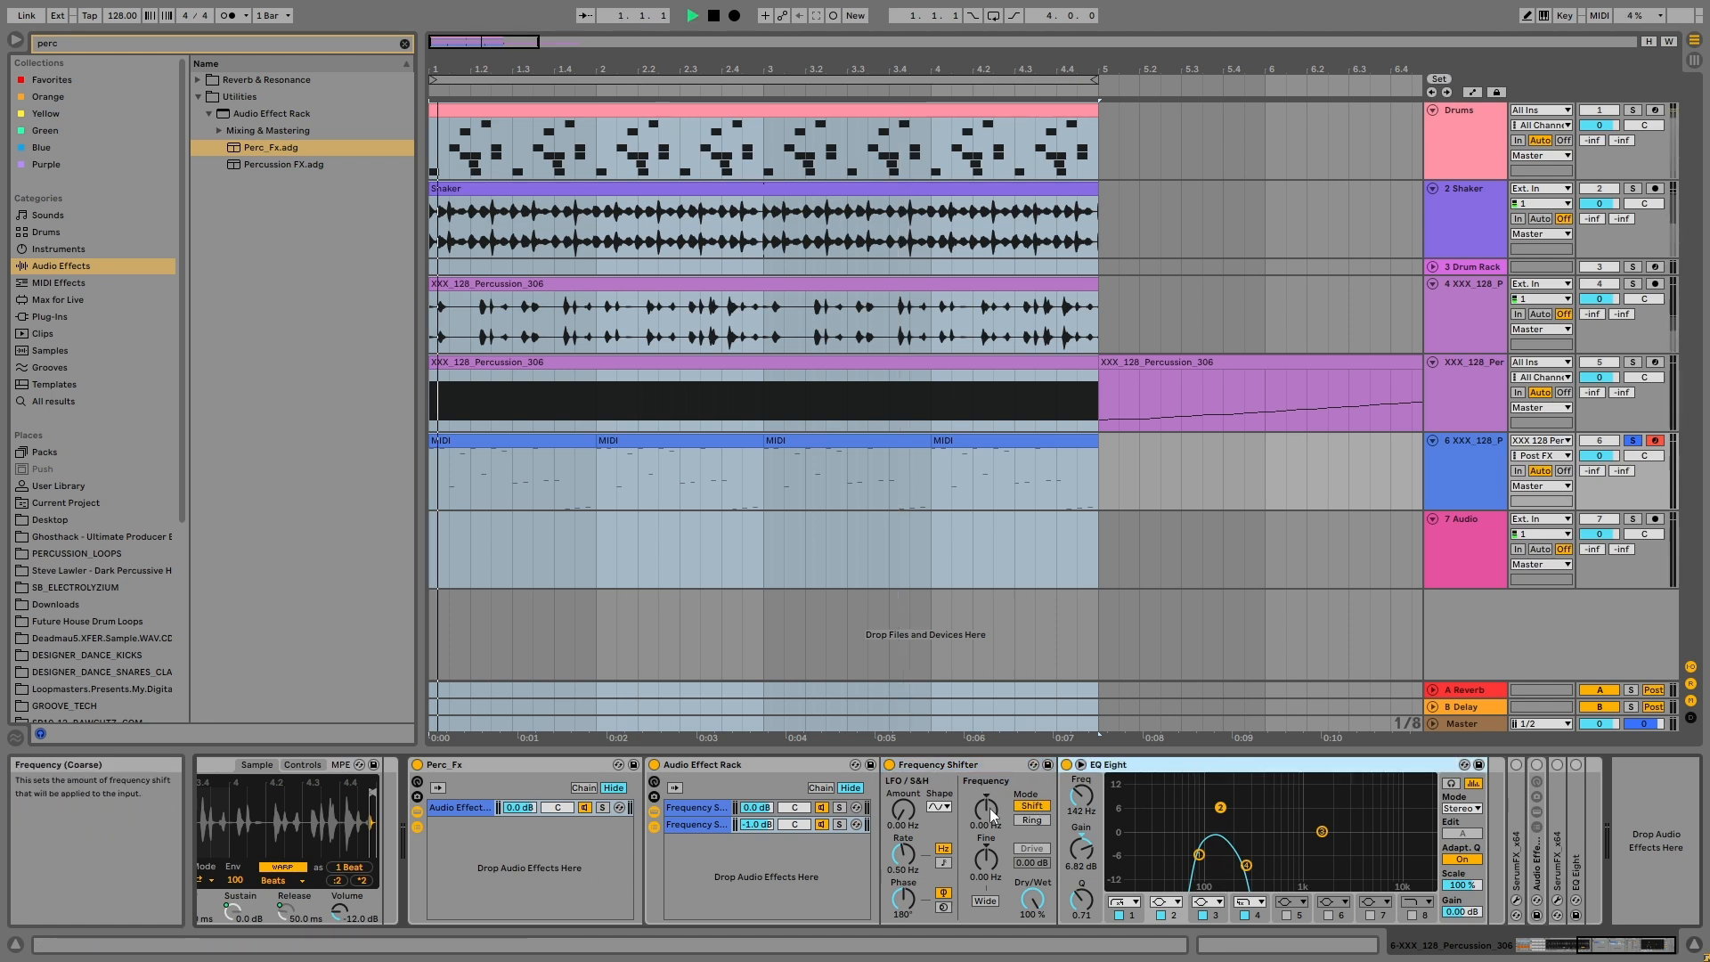
click(988, 809)
drag(988, 809, 989, 823)
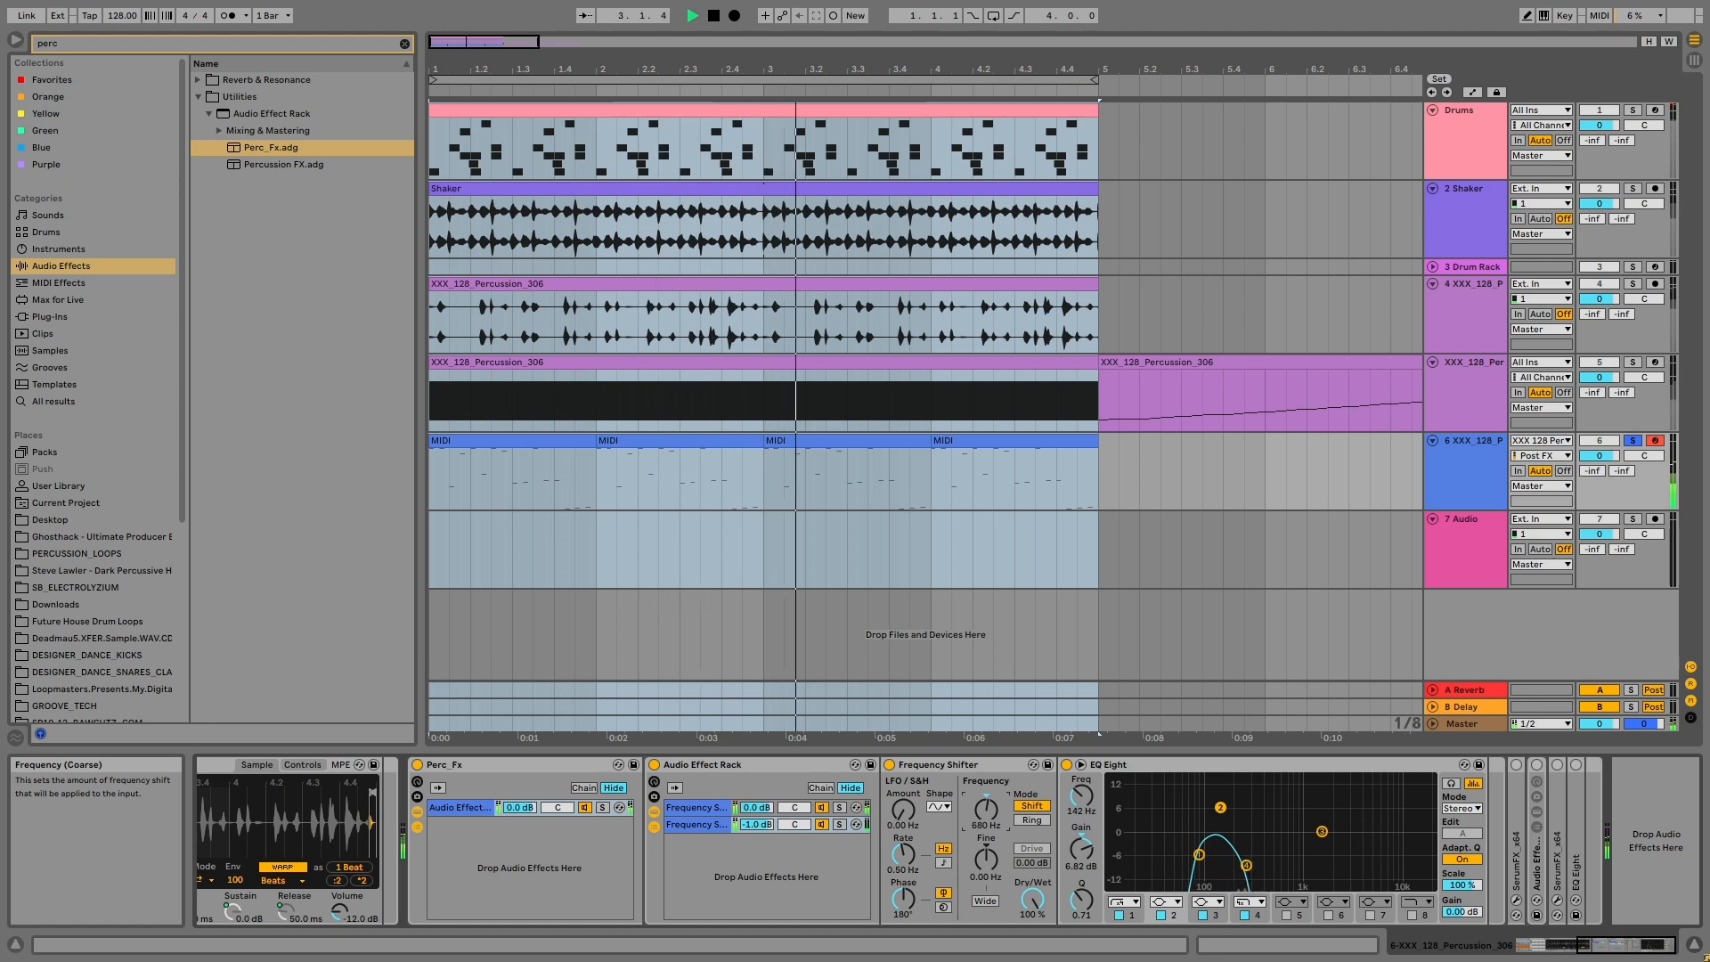
key(space)
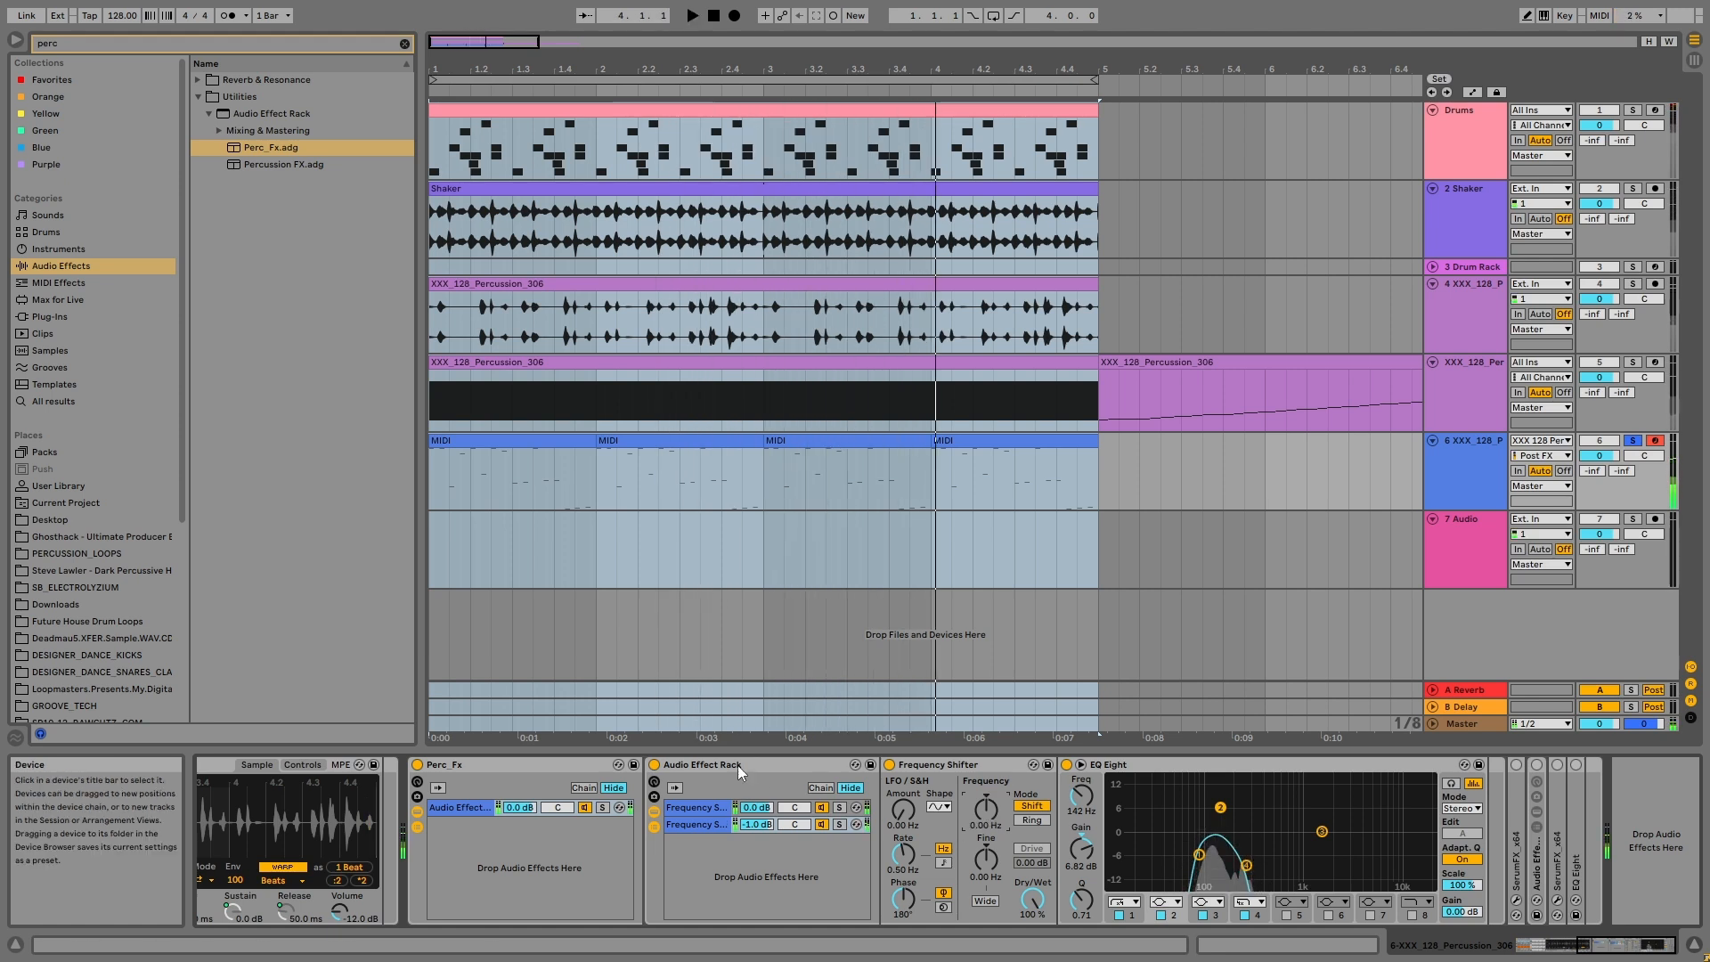
Step: Fold the first nested rack, then activate the first SerumFX and open its plug-in window
double_click(702, 764)
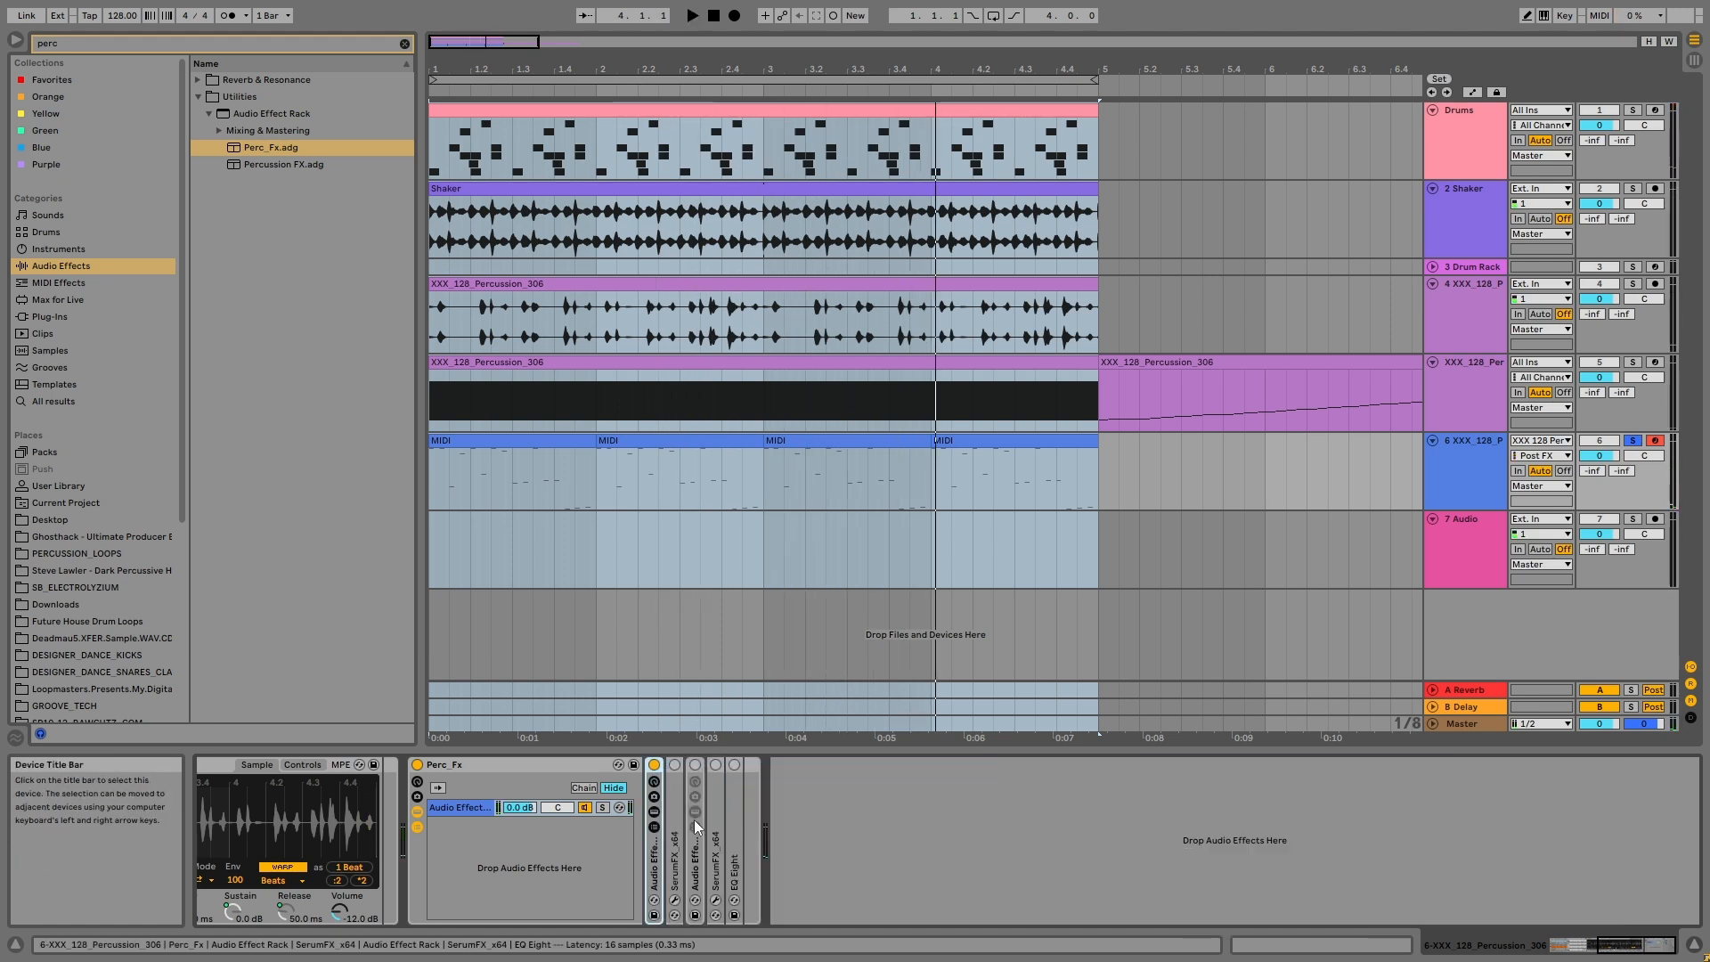
double_click(669, 816)
click(703, 764)
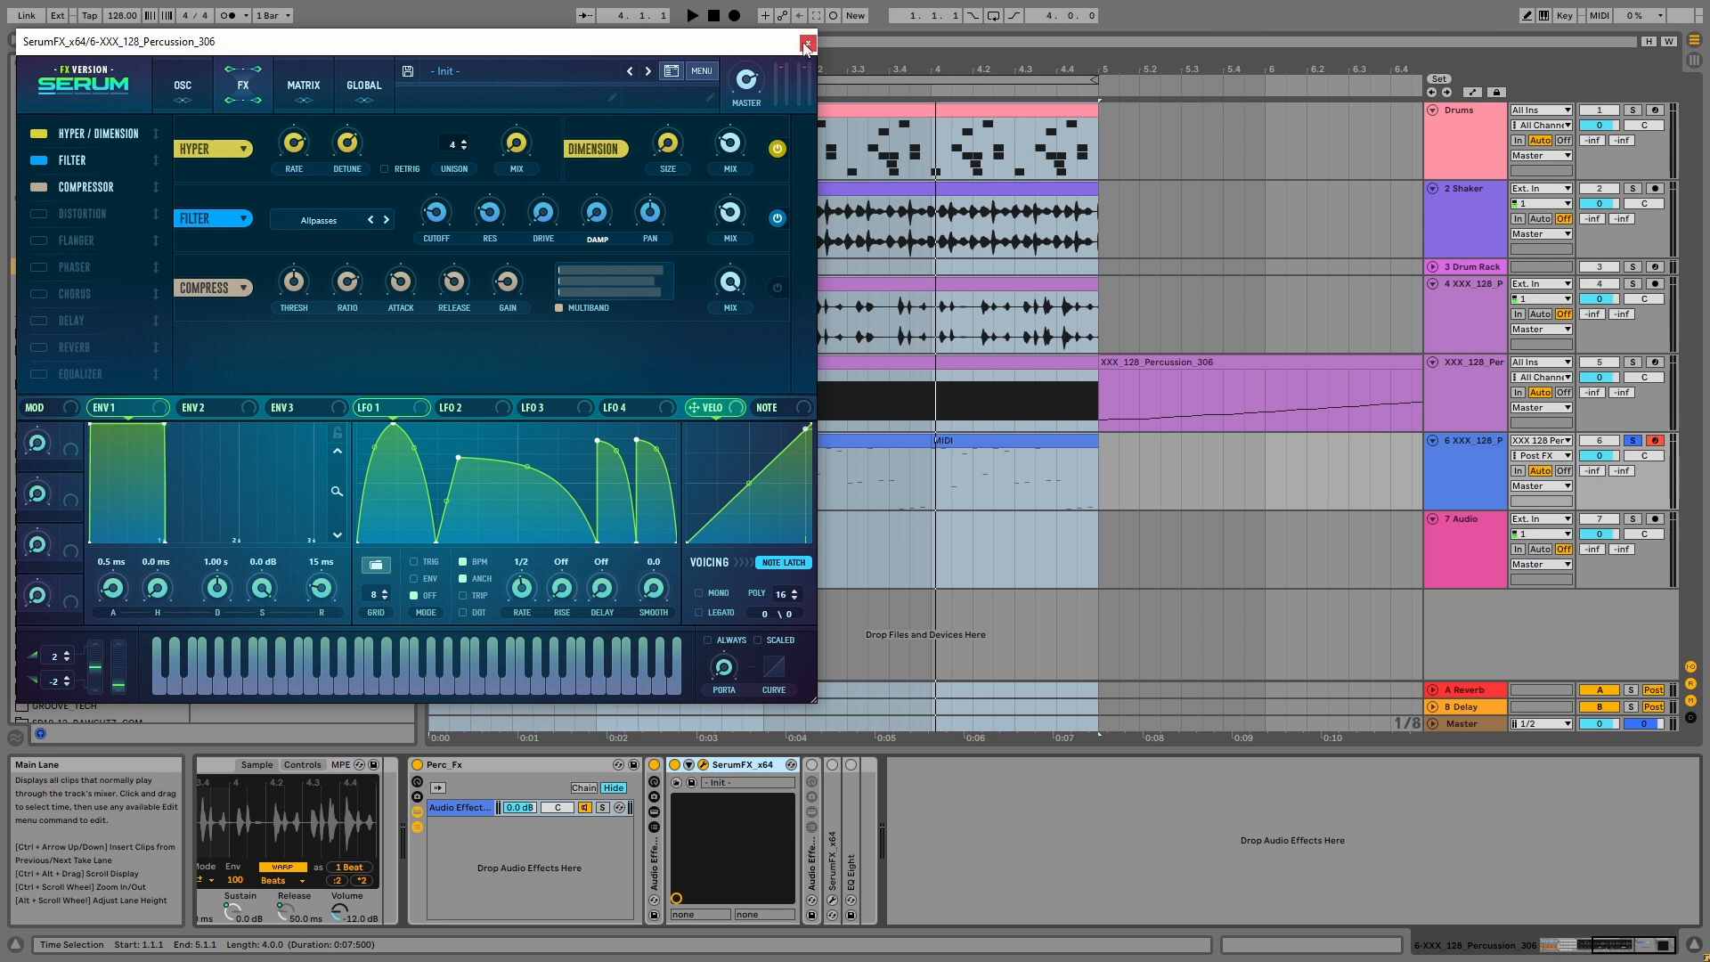
Step: Play the percussion while bypassing and re-enabling SerumFX to compare its effect, and close the plug-in window
key(space)
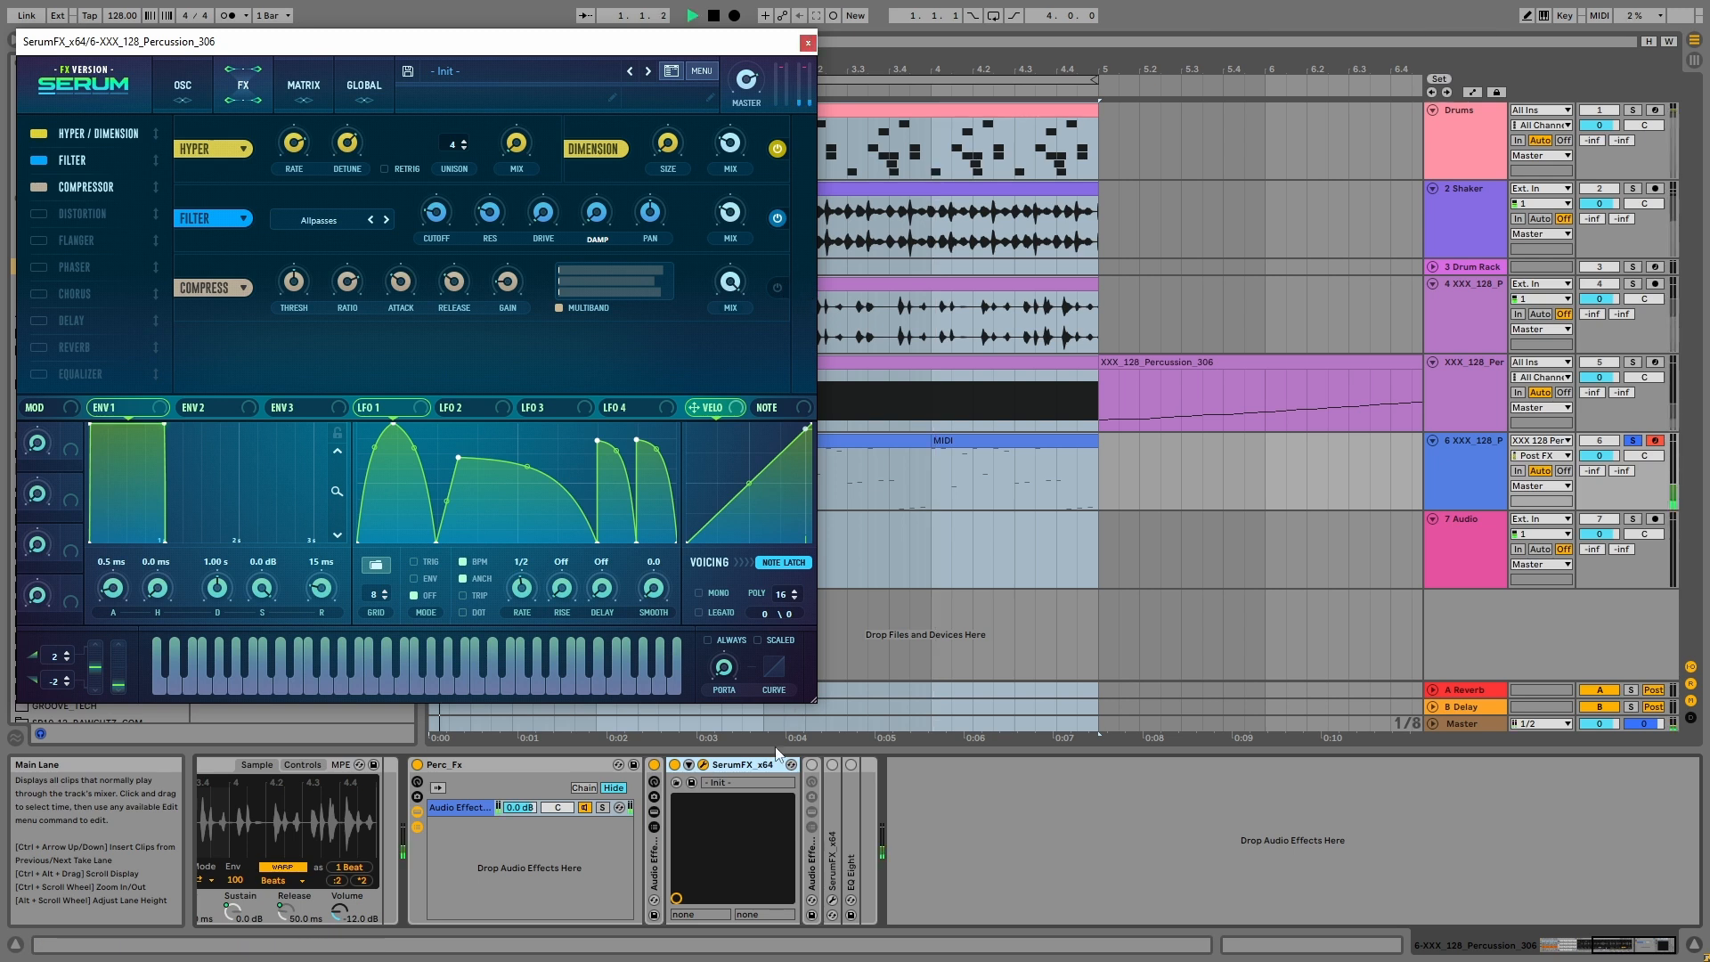
click(674, 765)
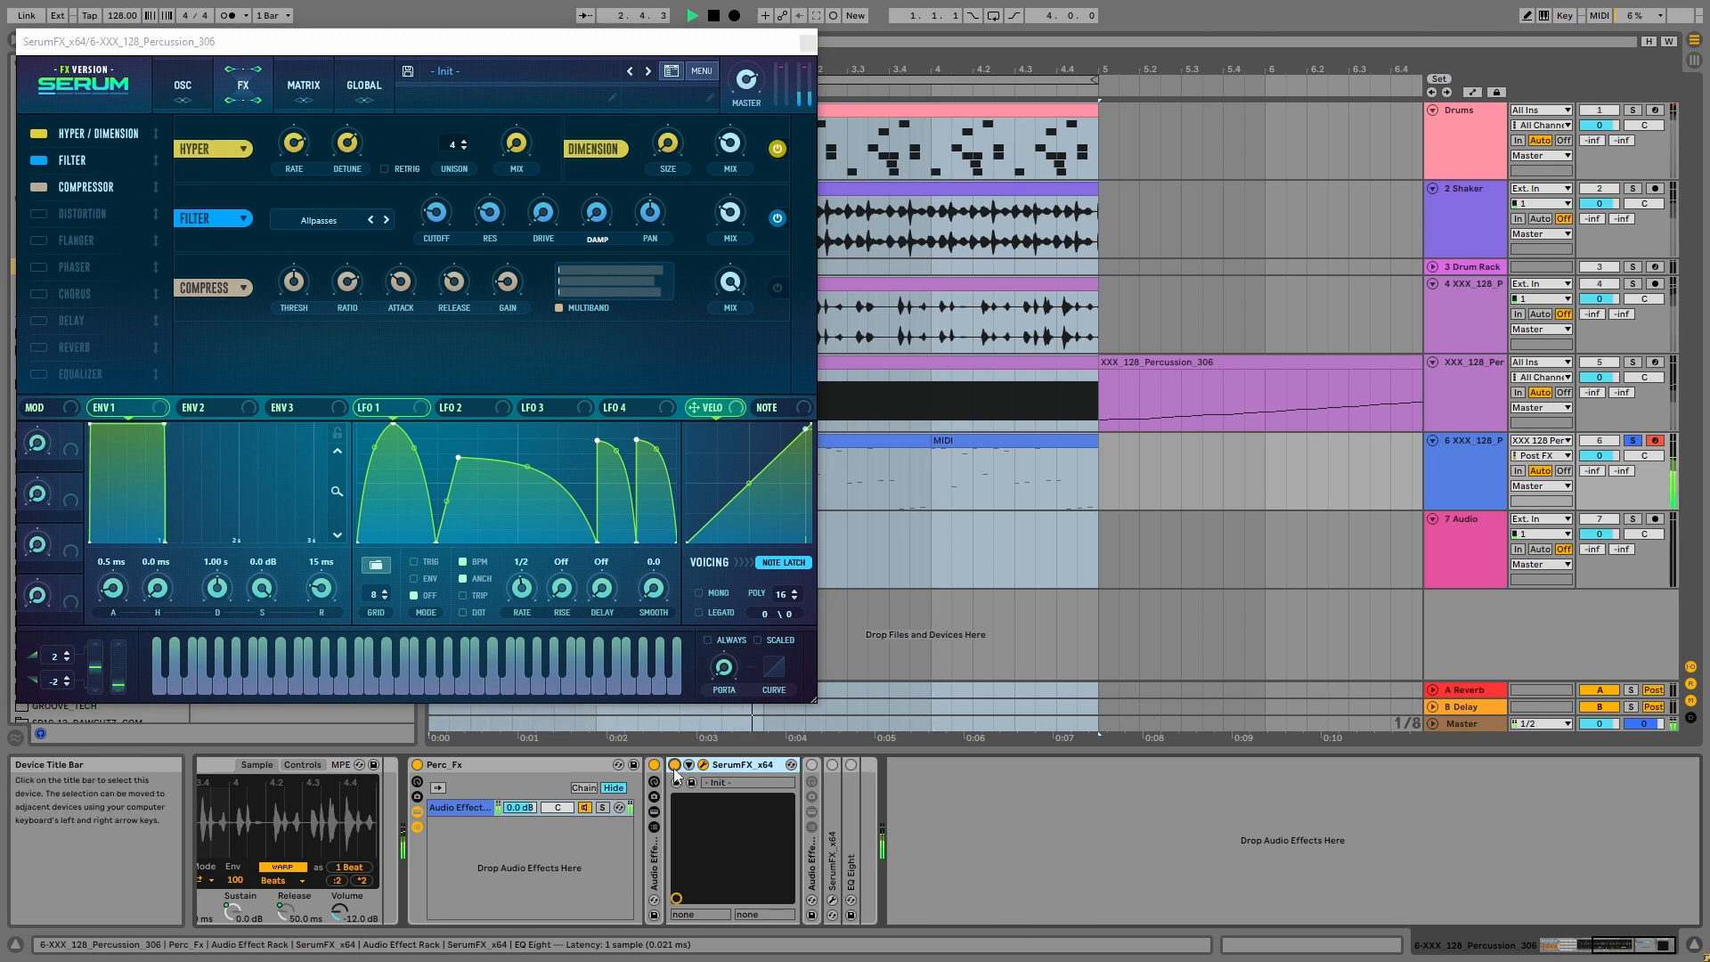
key(space)
click(807, 43)
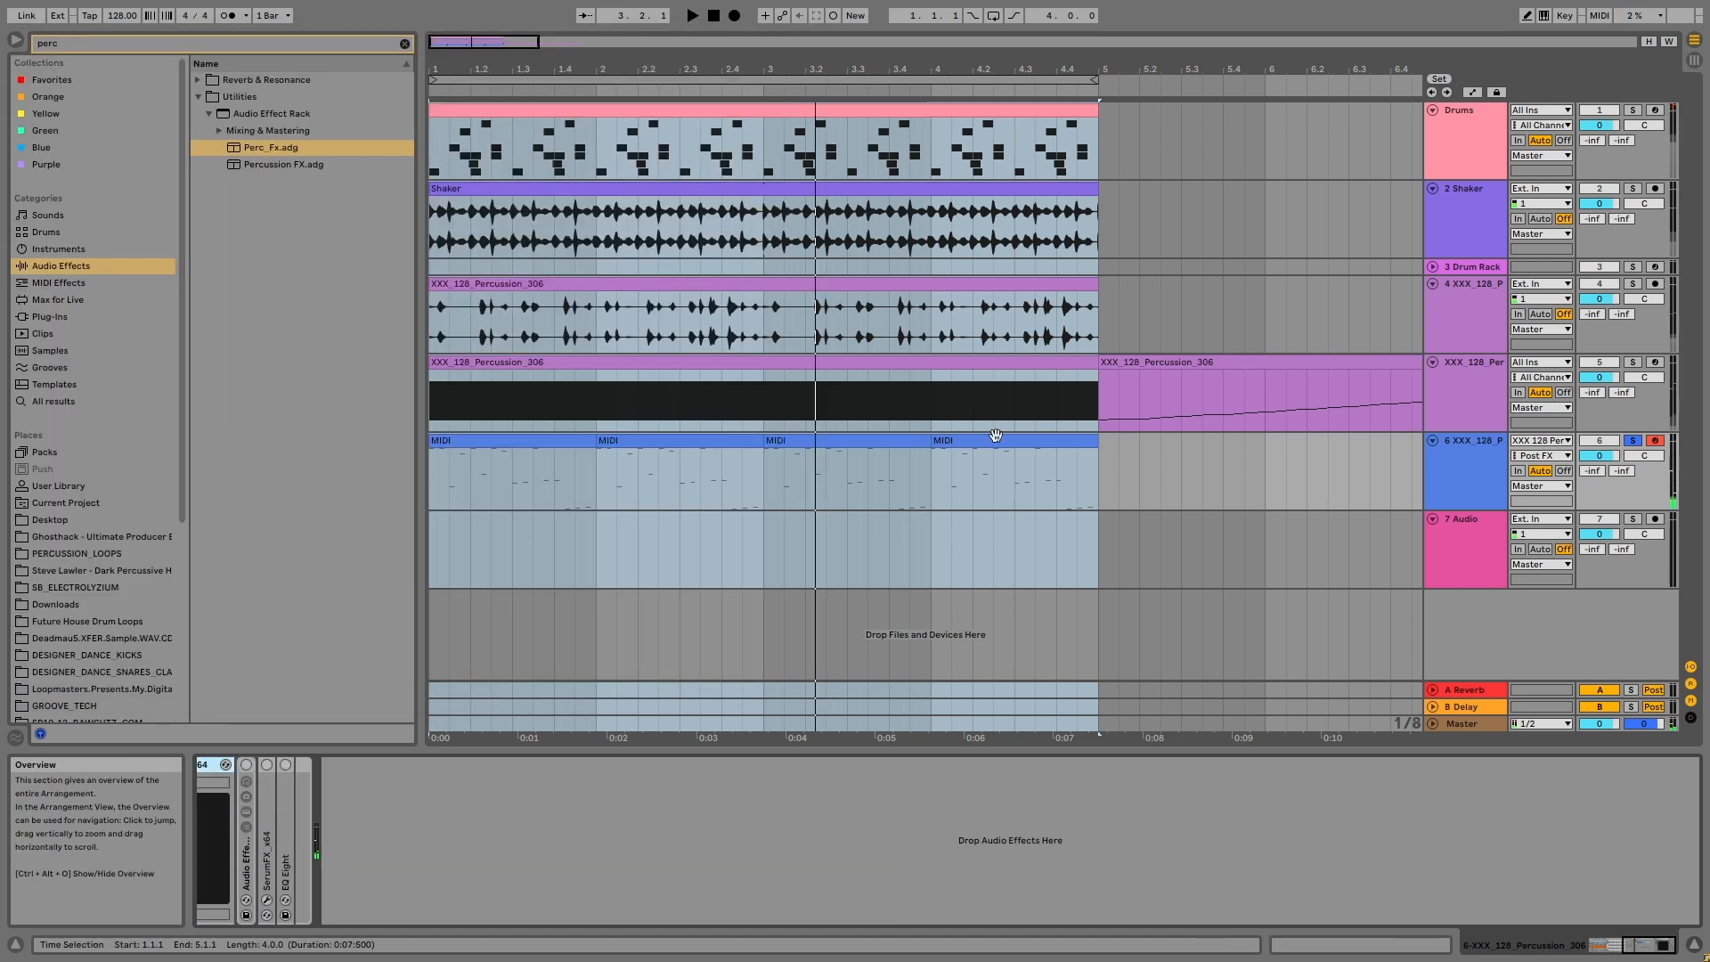
Step: Unfold and activate the second nested Audio Effect Rack and view the TOP and BOTTOM chains of its TWO BANDS SPLIT rack
click(1465, 484)
double_click(247, 859)
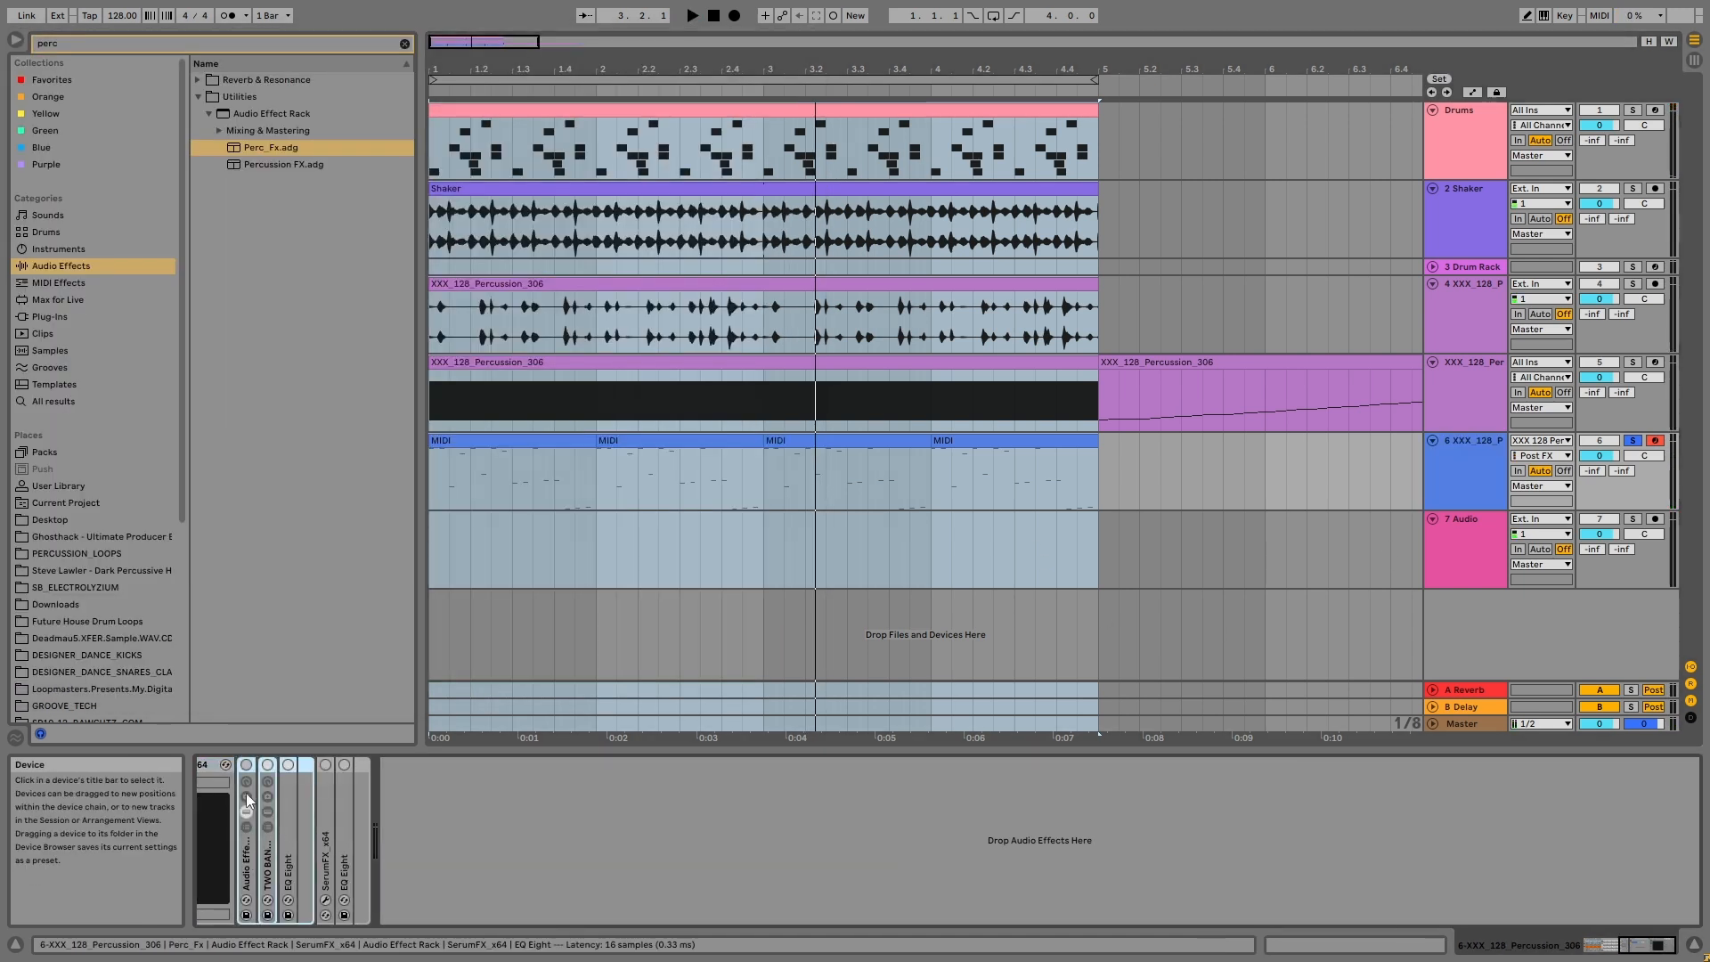
click(246, 765)
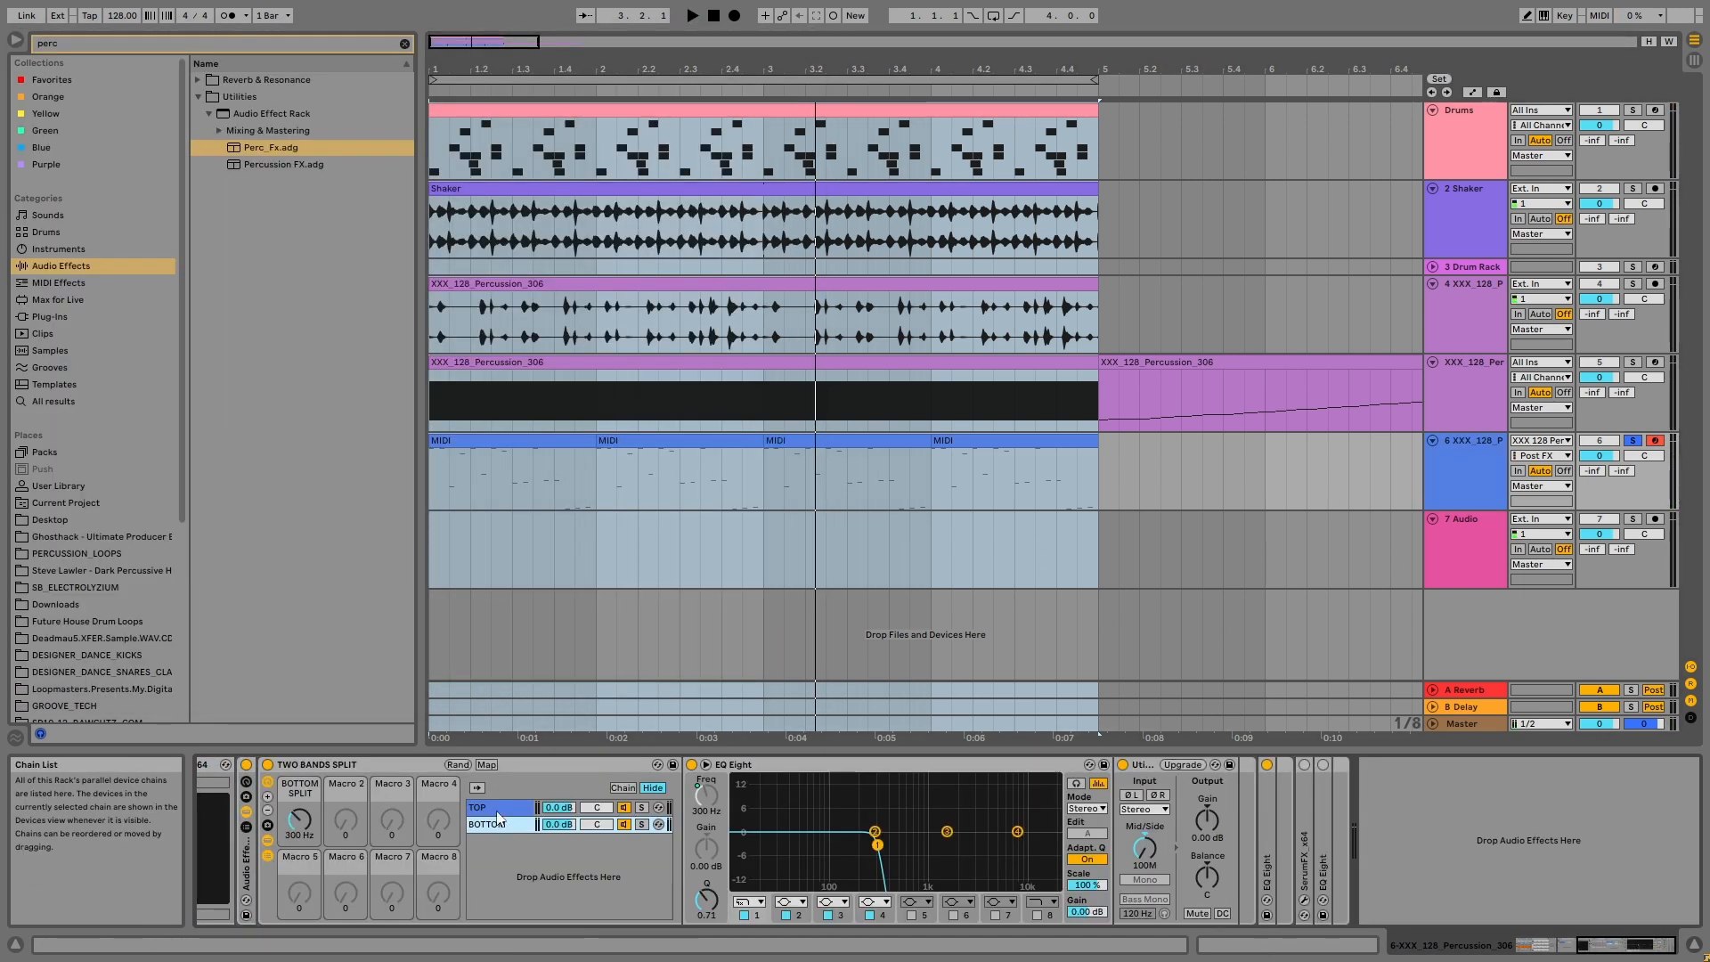
click(495, 821)
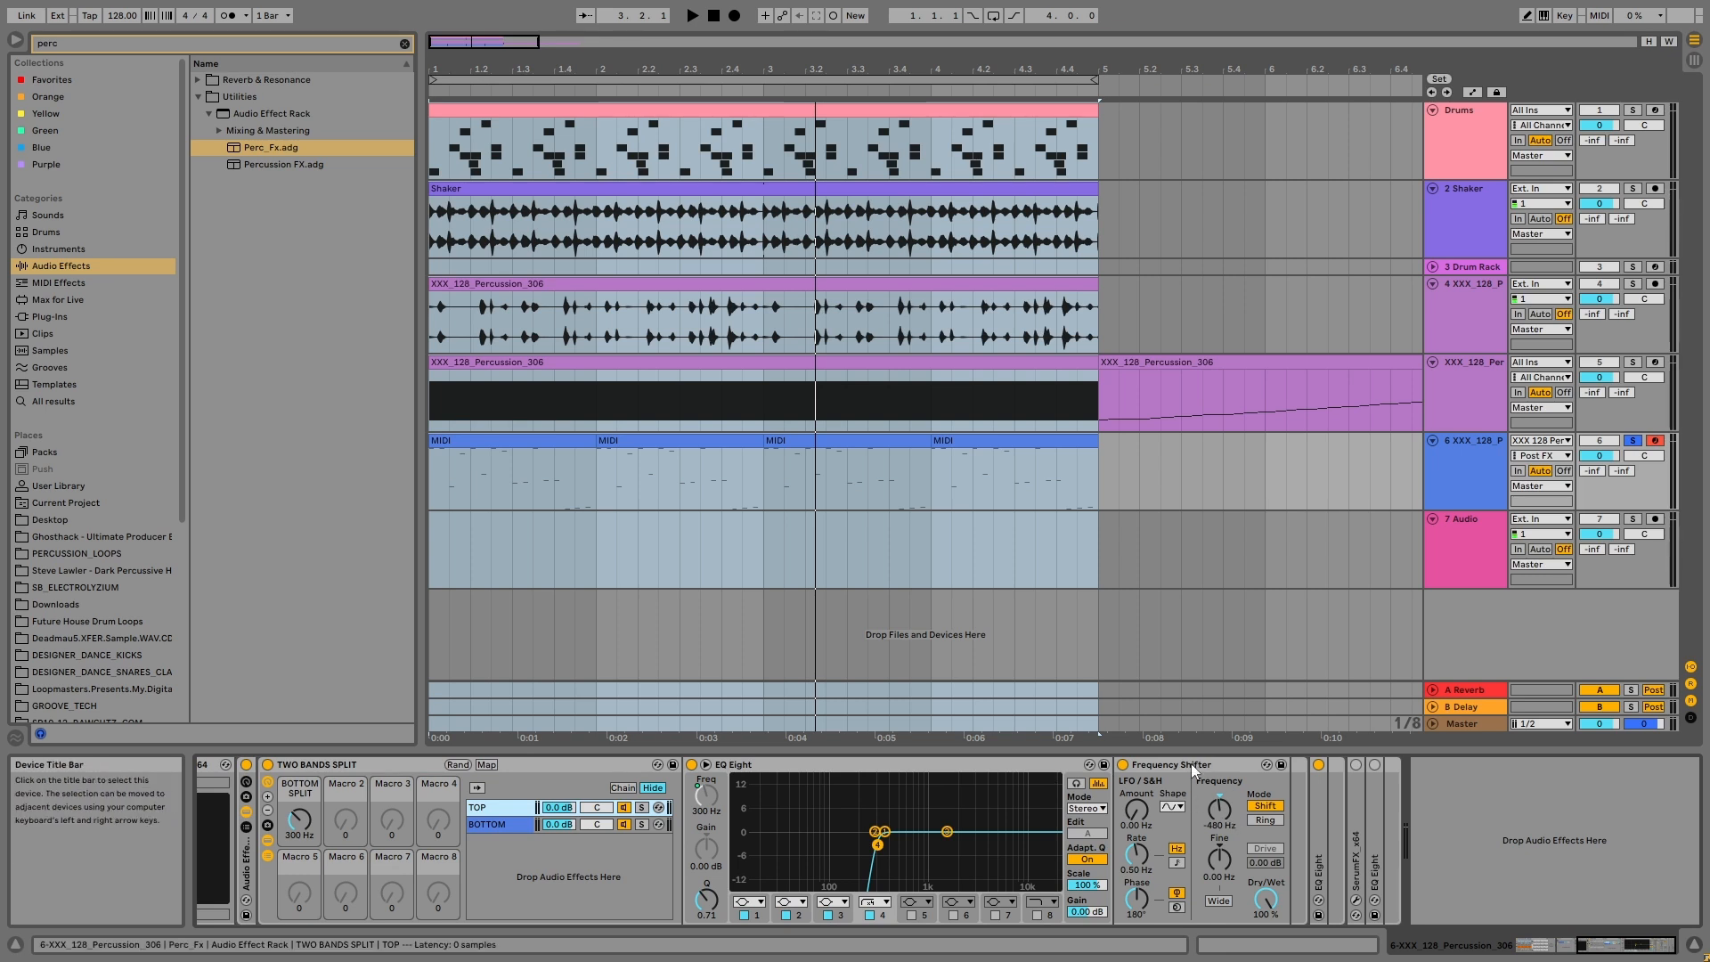
click(488, 823)
Step: Play the percussion while switching the second nested rack off and back on to compare, and fold the rack
key(space)
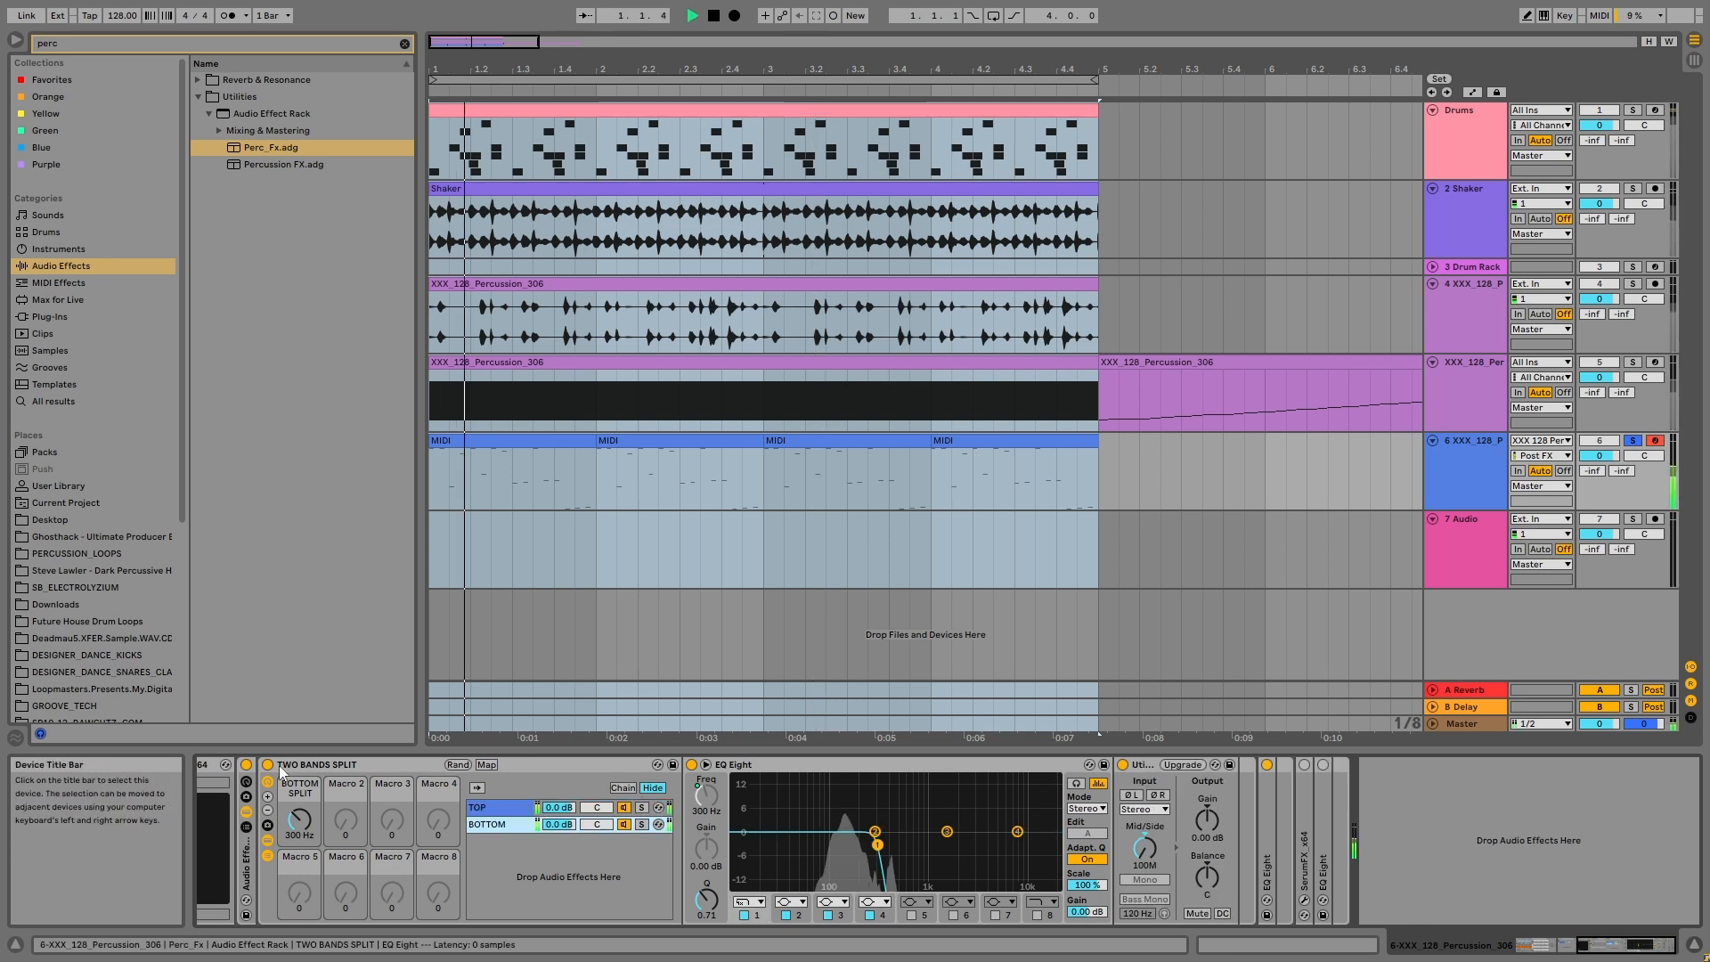
click(246, 765)
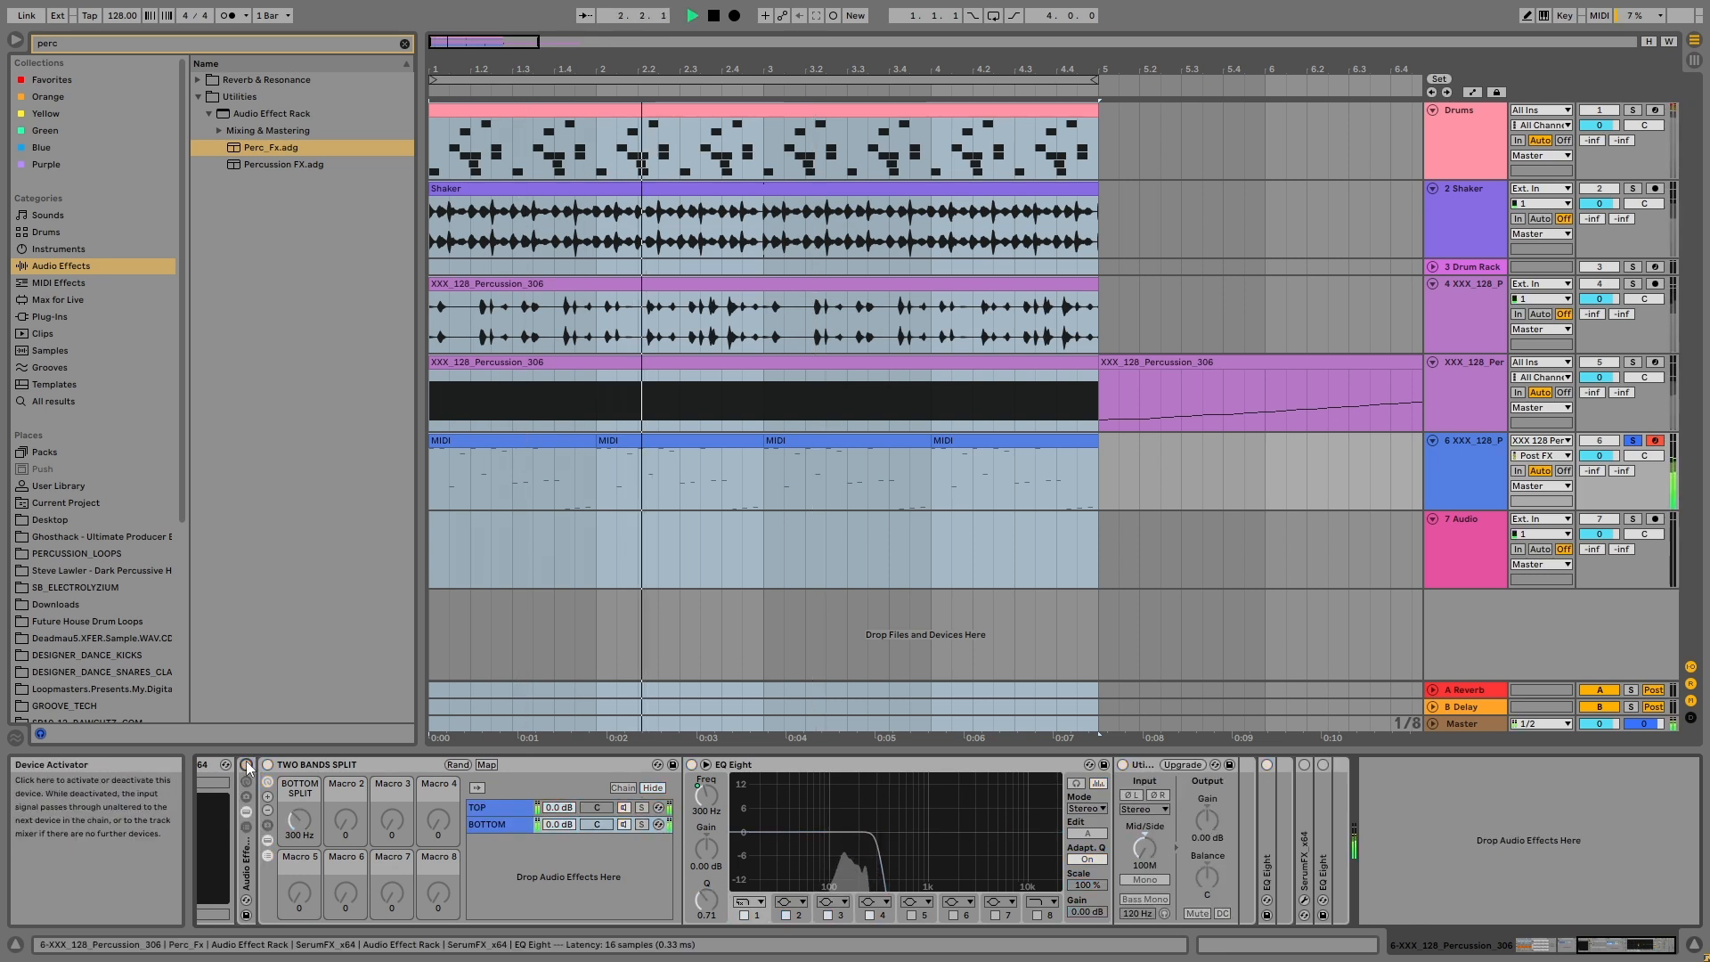
click(247, 765)
double_click(250, 848)
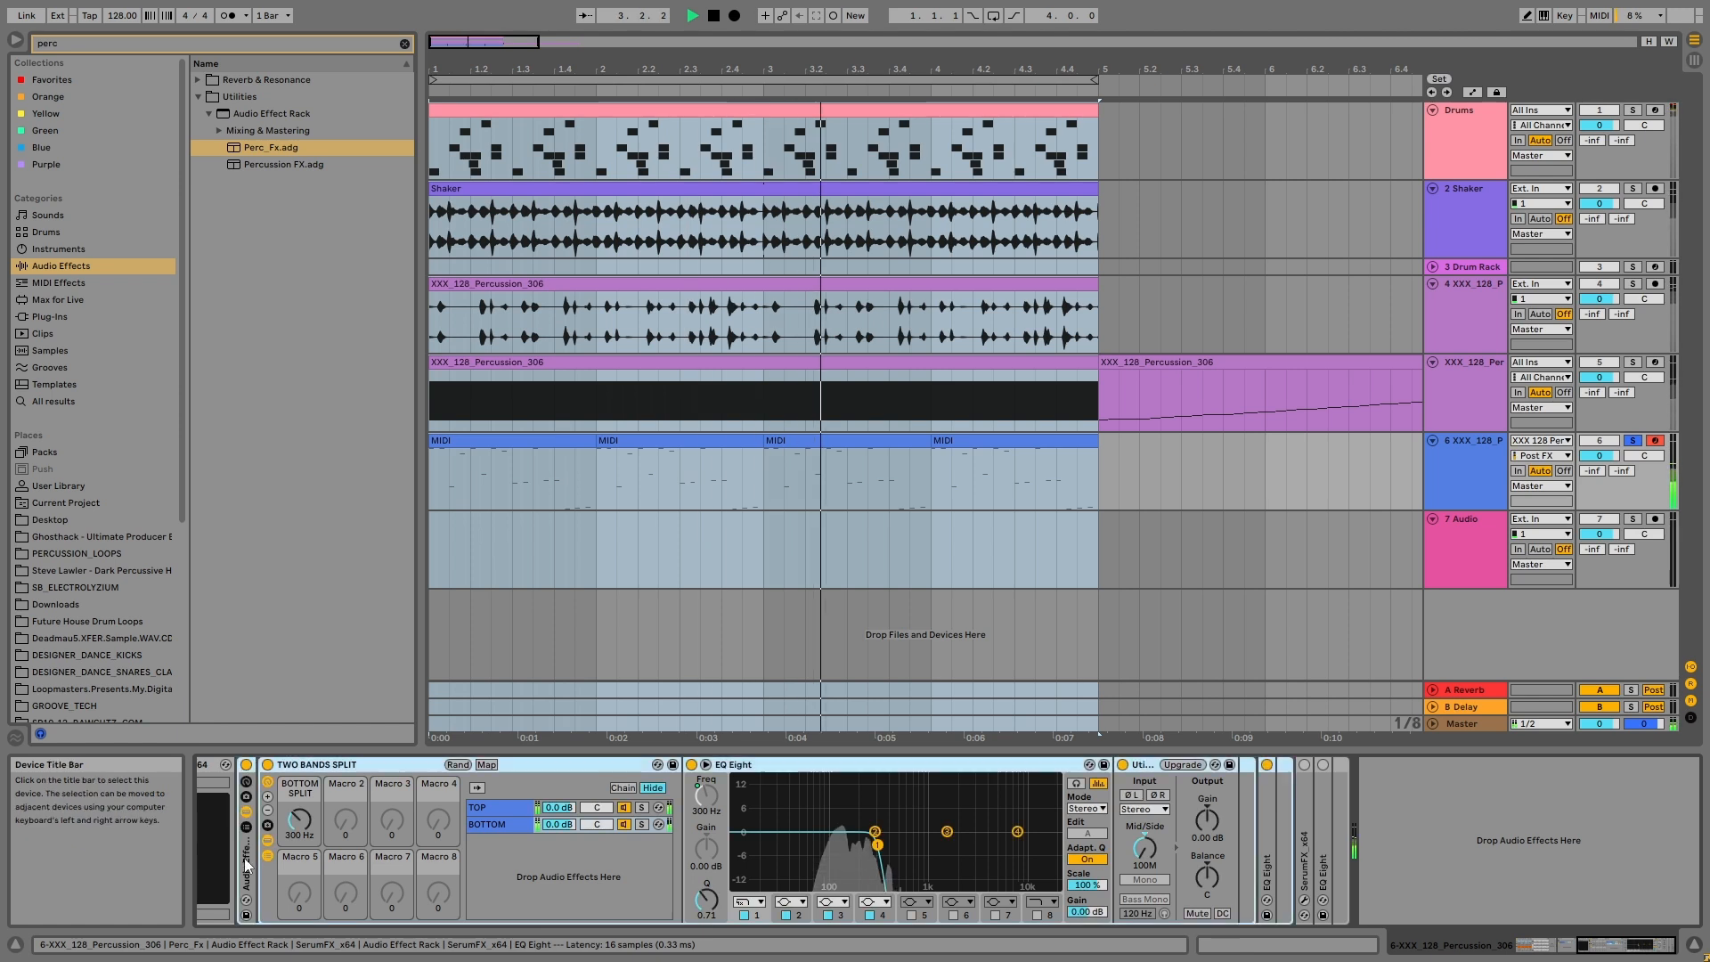
Step: Activate the second SerumFX with its plug-in window open and play the percussion to hear its effect
key(space)
double_click(266, 806)
click(265, 765)
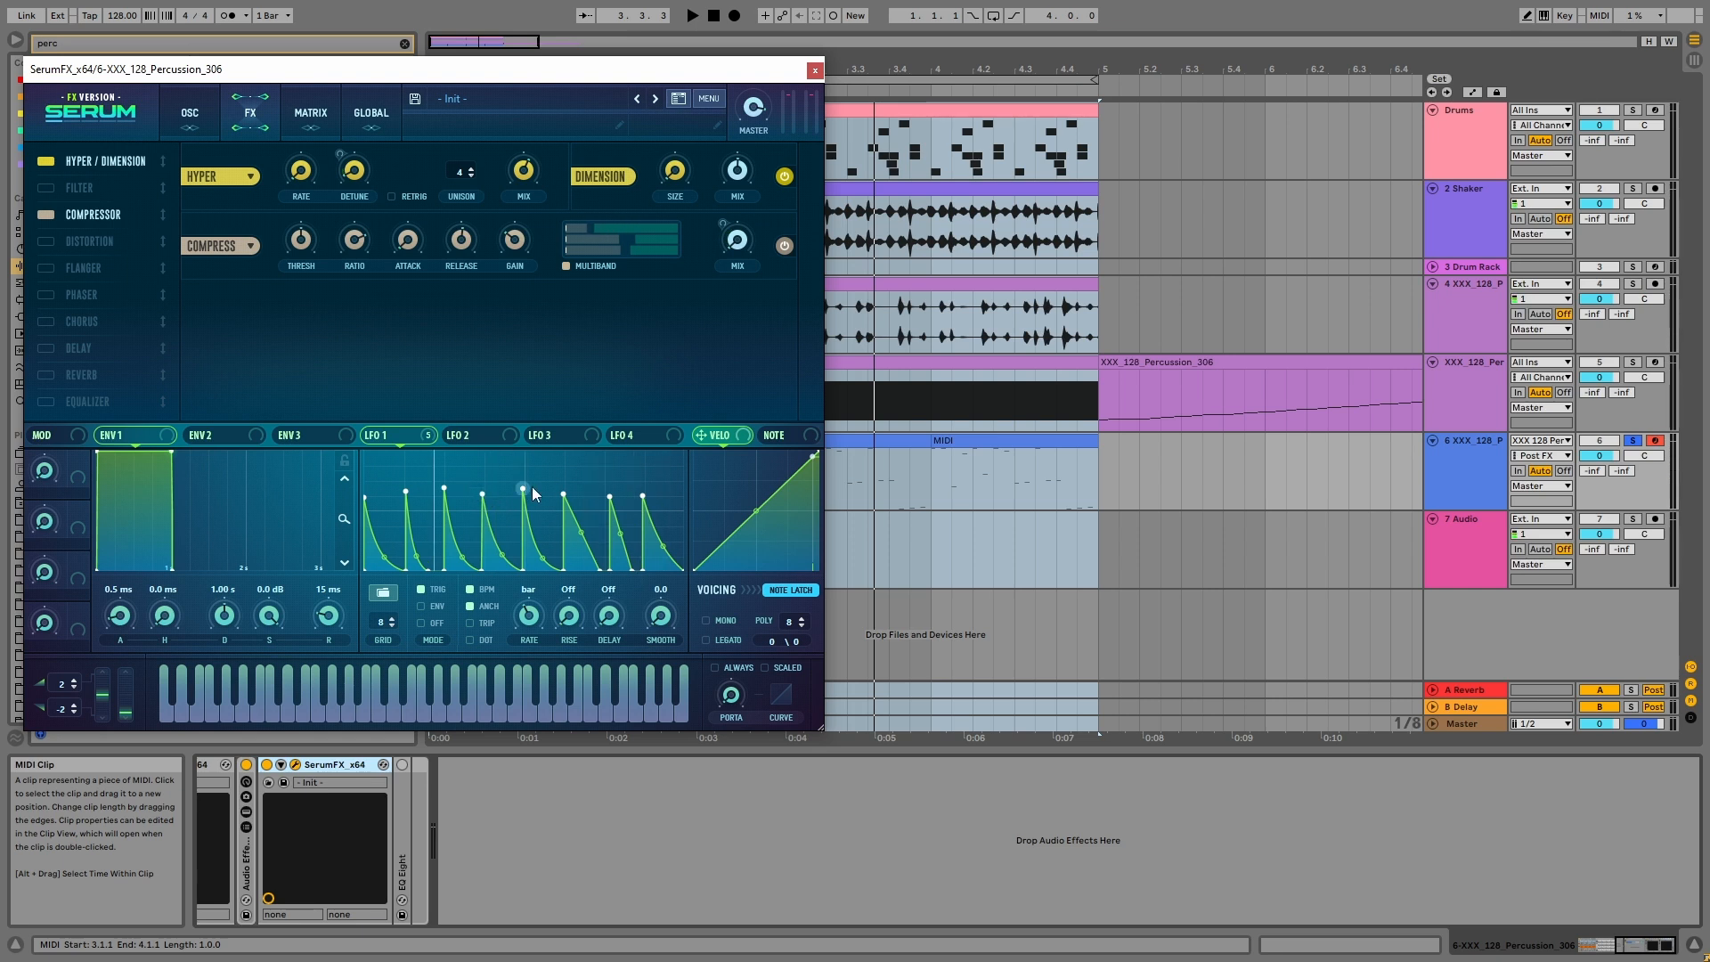
key(space)
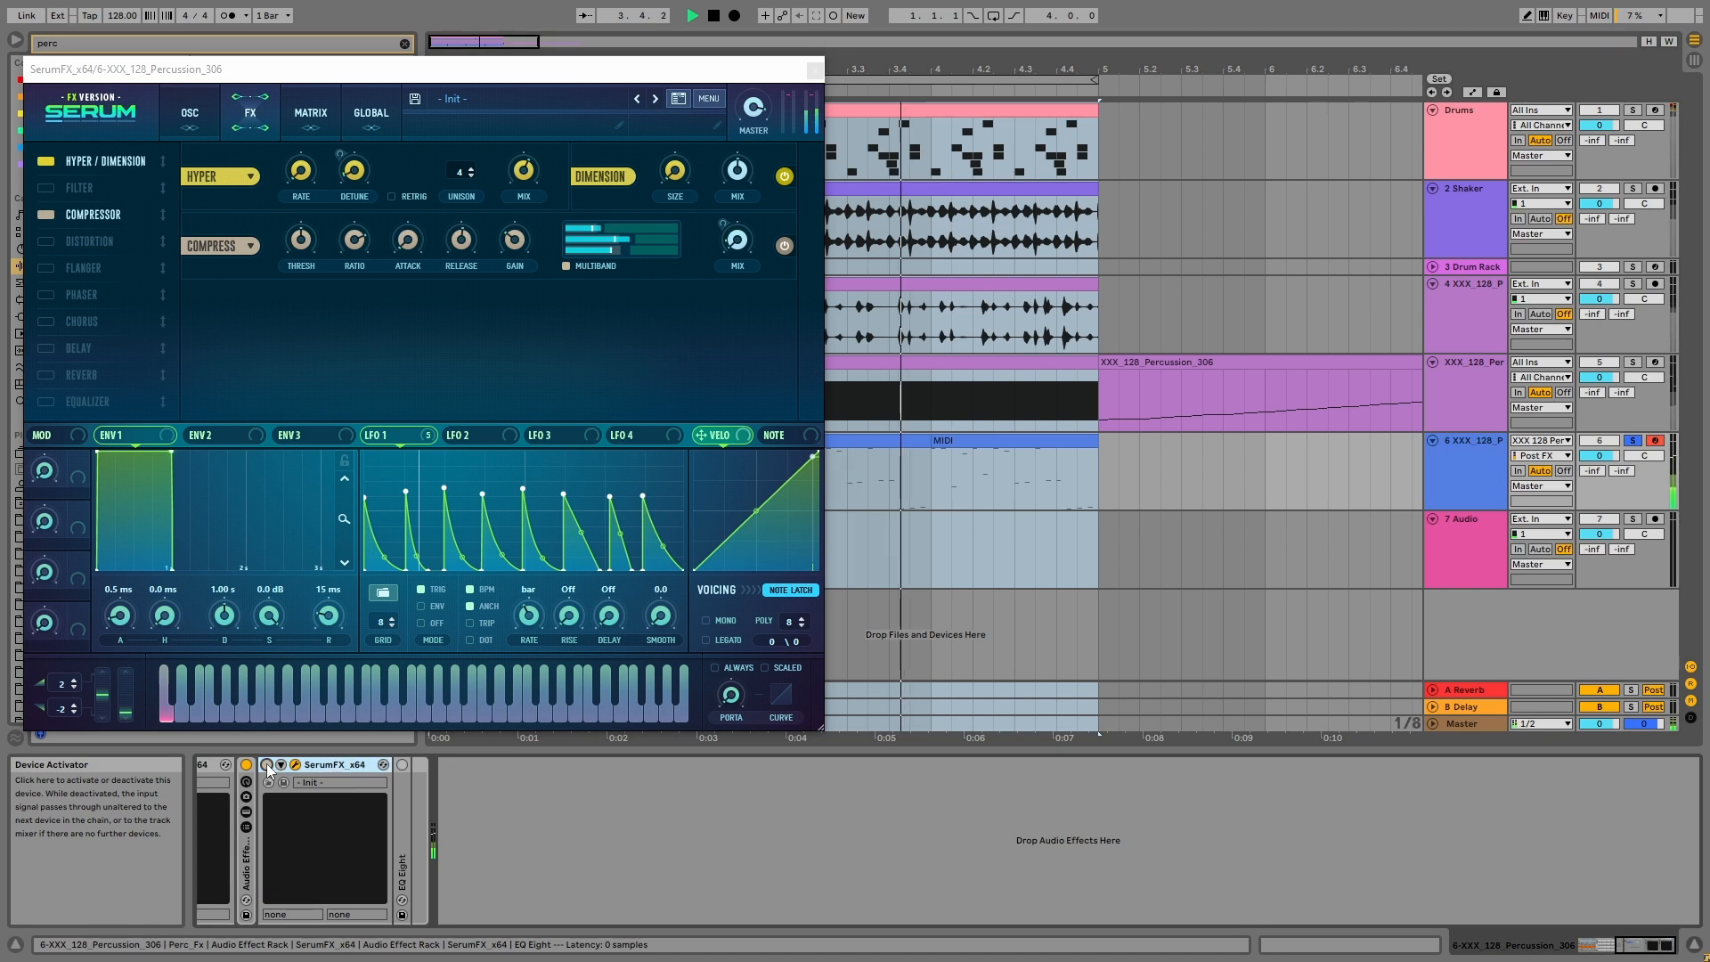
Step: Activate the final EQ Eight, lower its first band to about 77 Hz and set band 2 to -5.58 dB at 235 Hz during playback
double_click(402, 829)
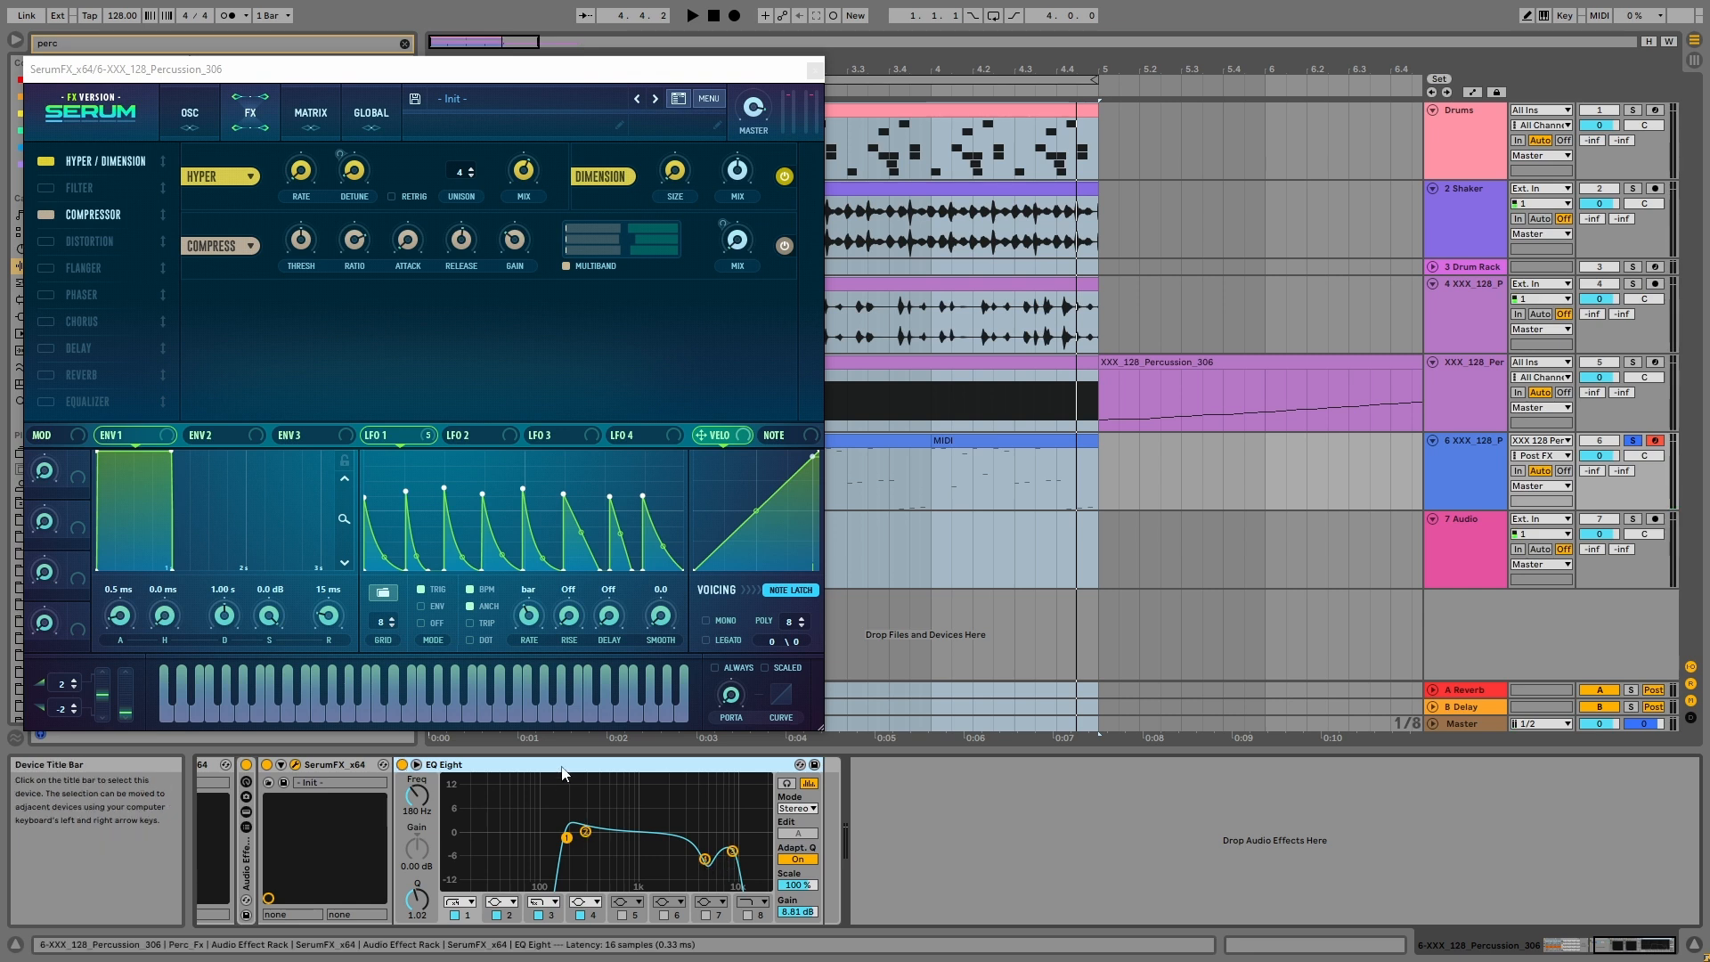
key(space)
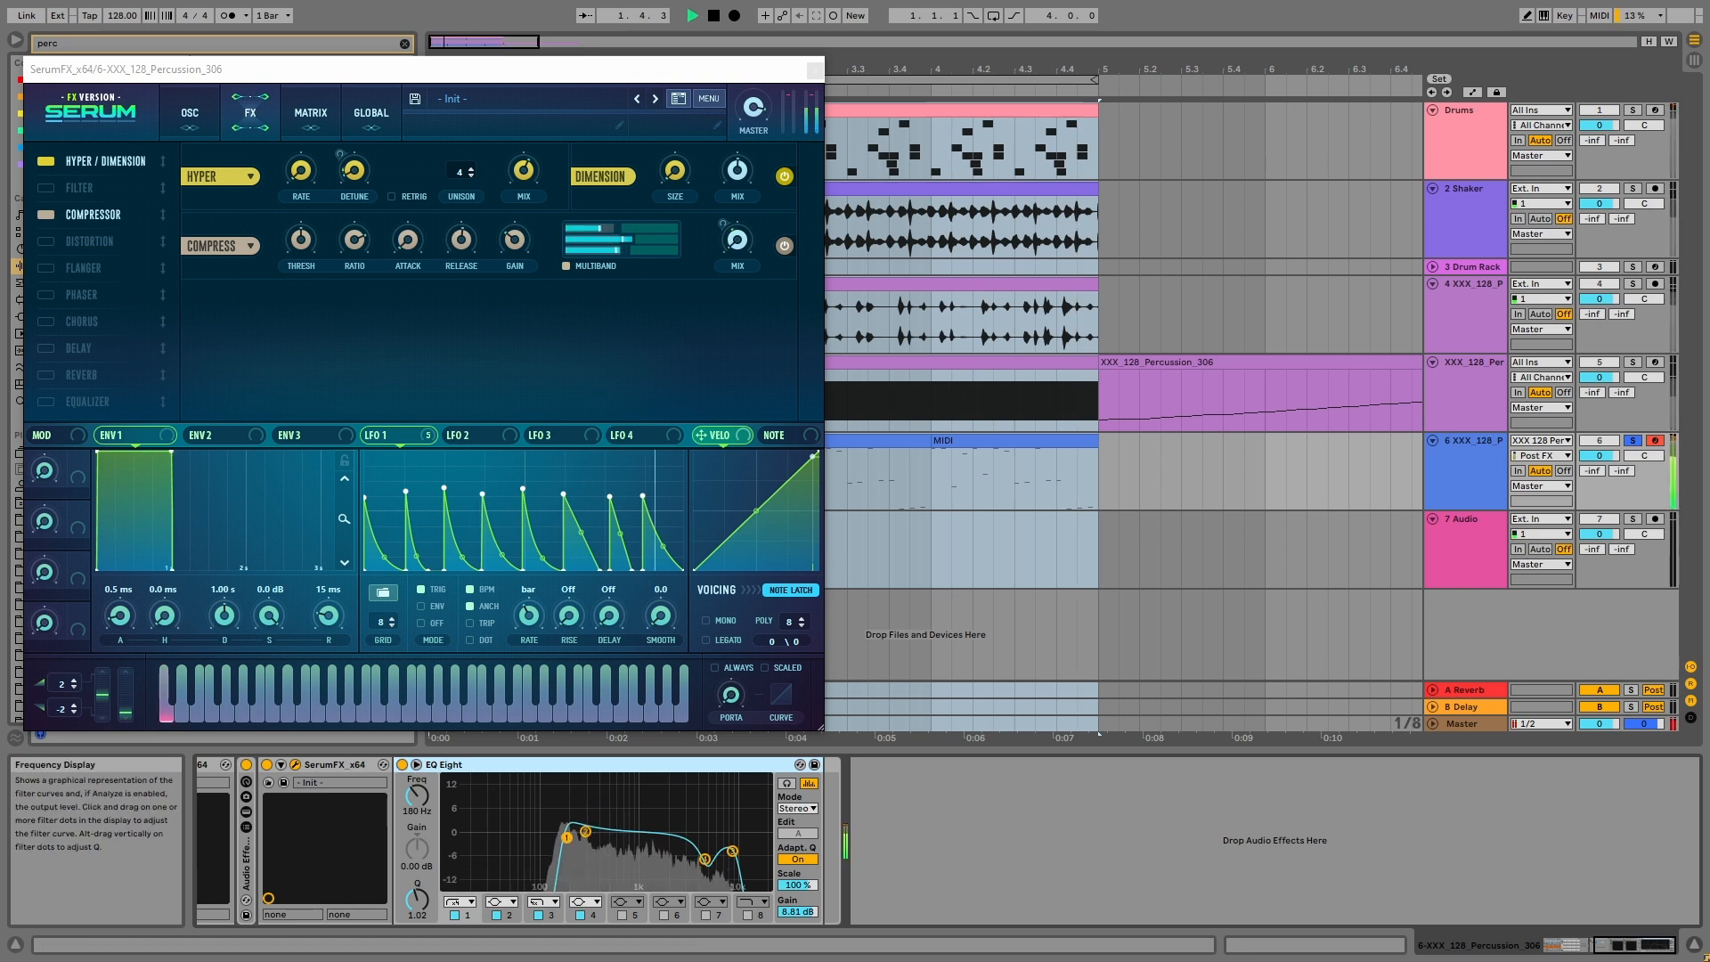
drag(567, 837, 445, 847)
key(space)
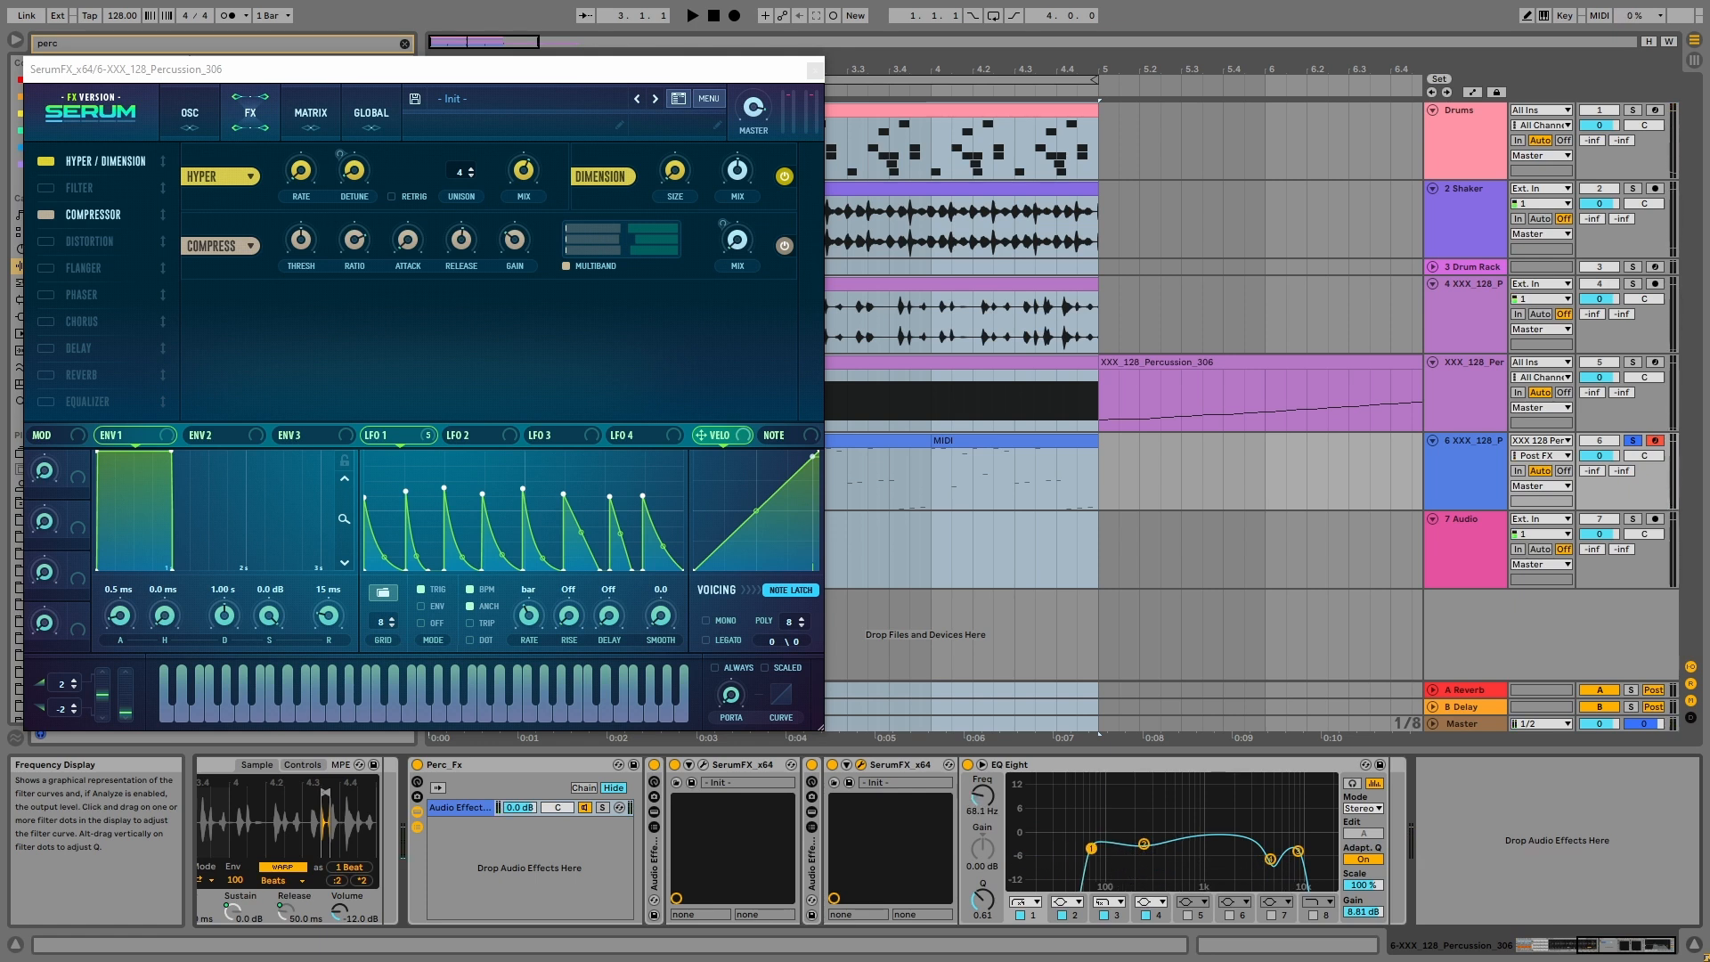
key(space)
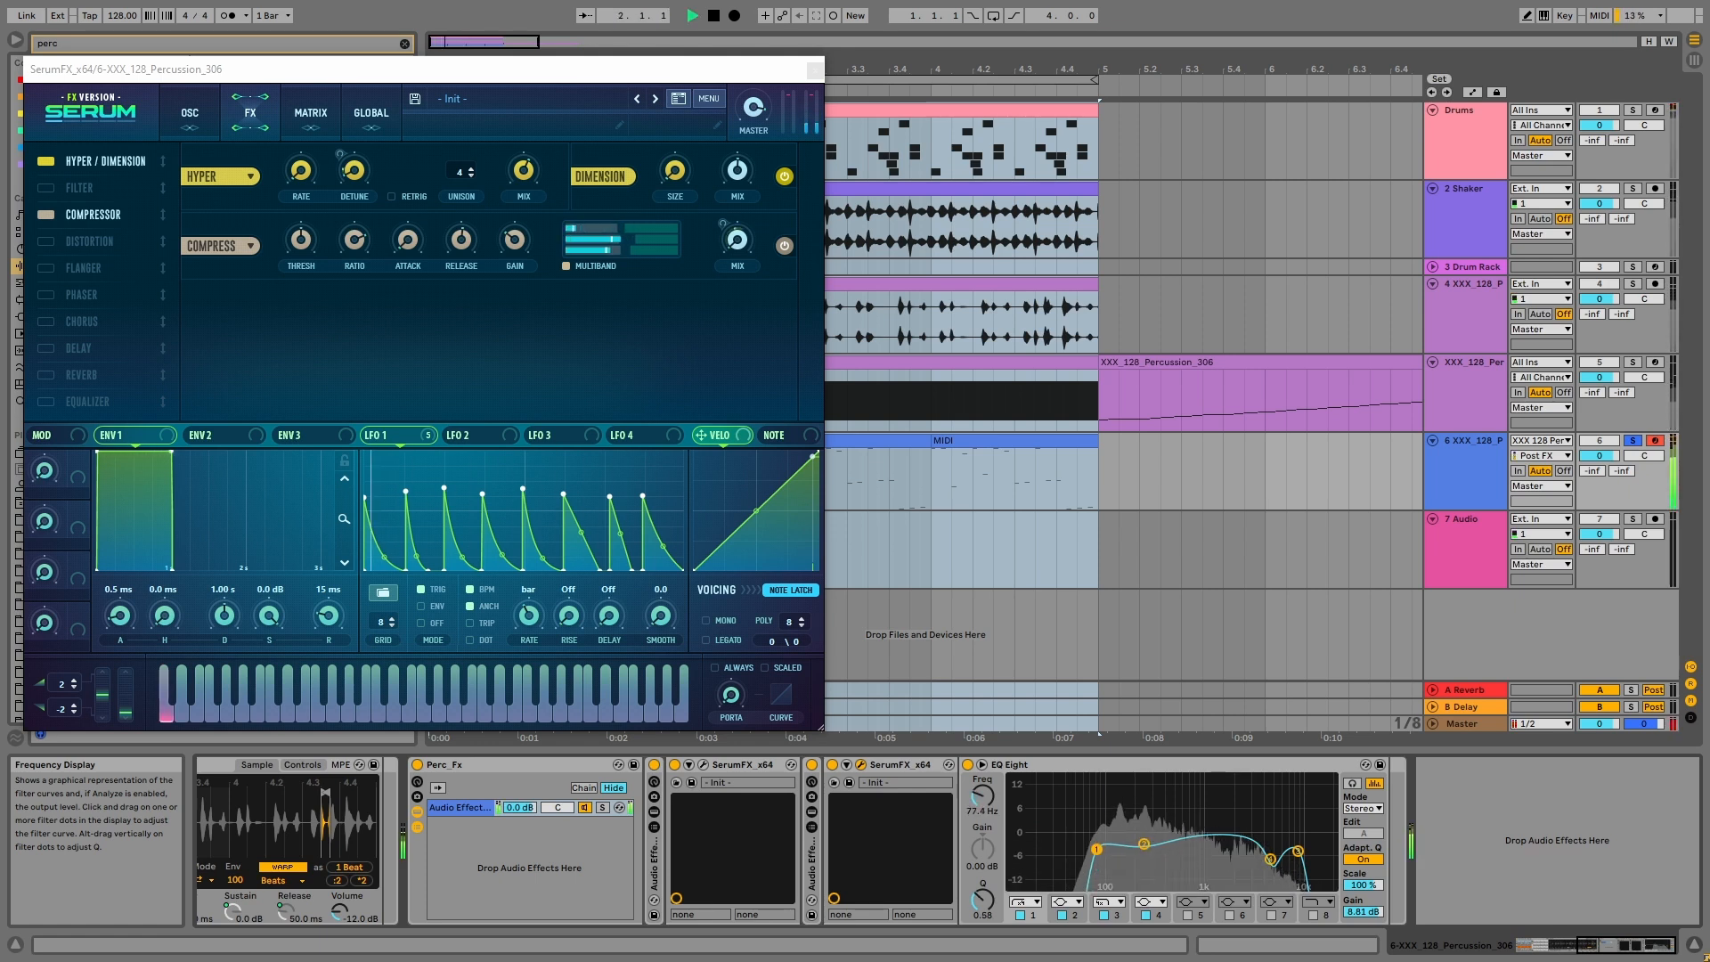
drag(1097, 848, 1143, 851)
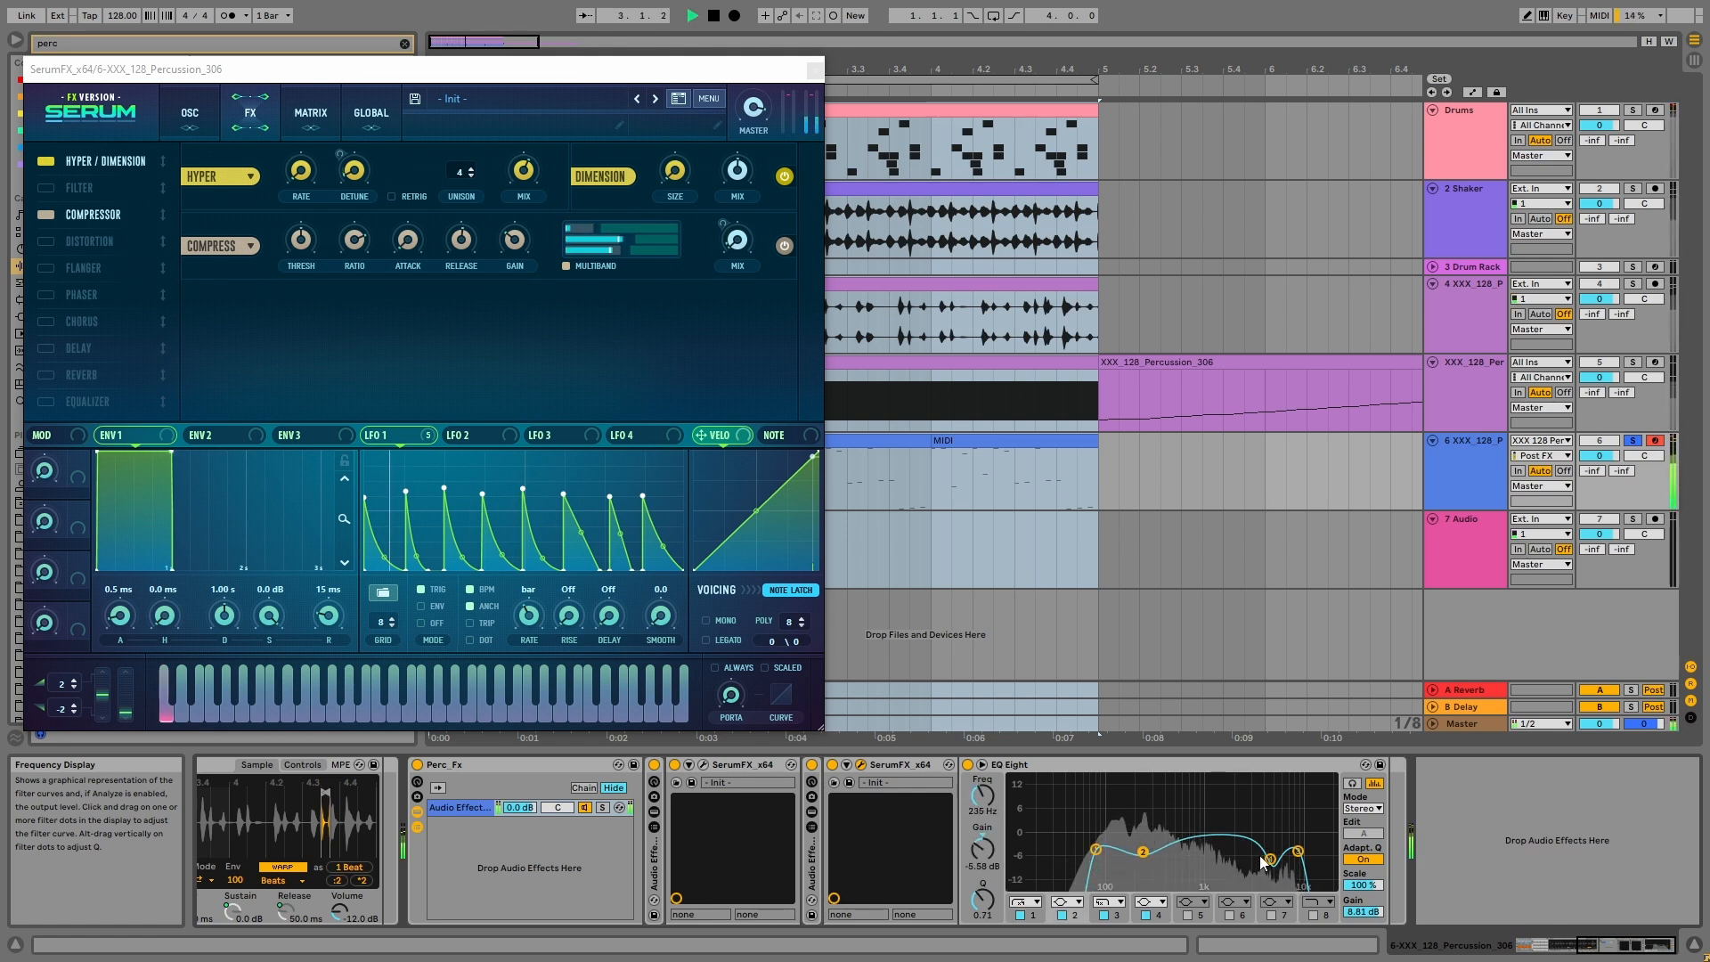
key(space)
Step: Fold the whole Perc_Fx rack, play the percussion with it bypassed and re-enabled to compare, and close the SerumFX window
click(1469, 467)
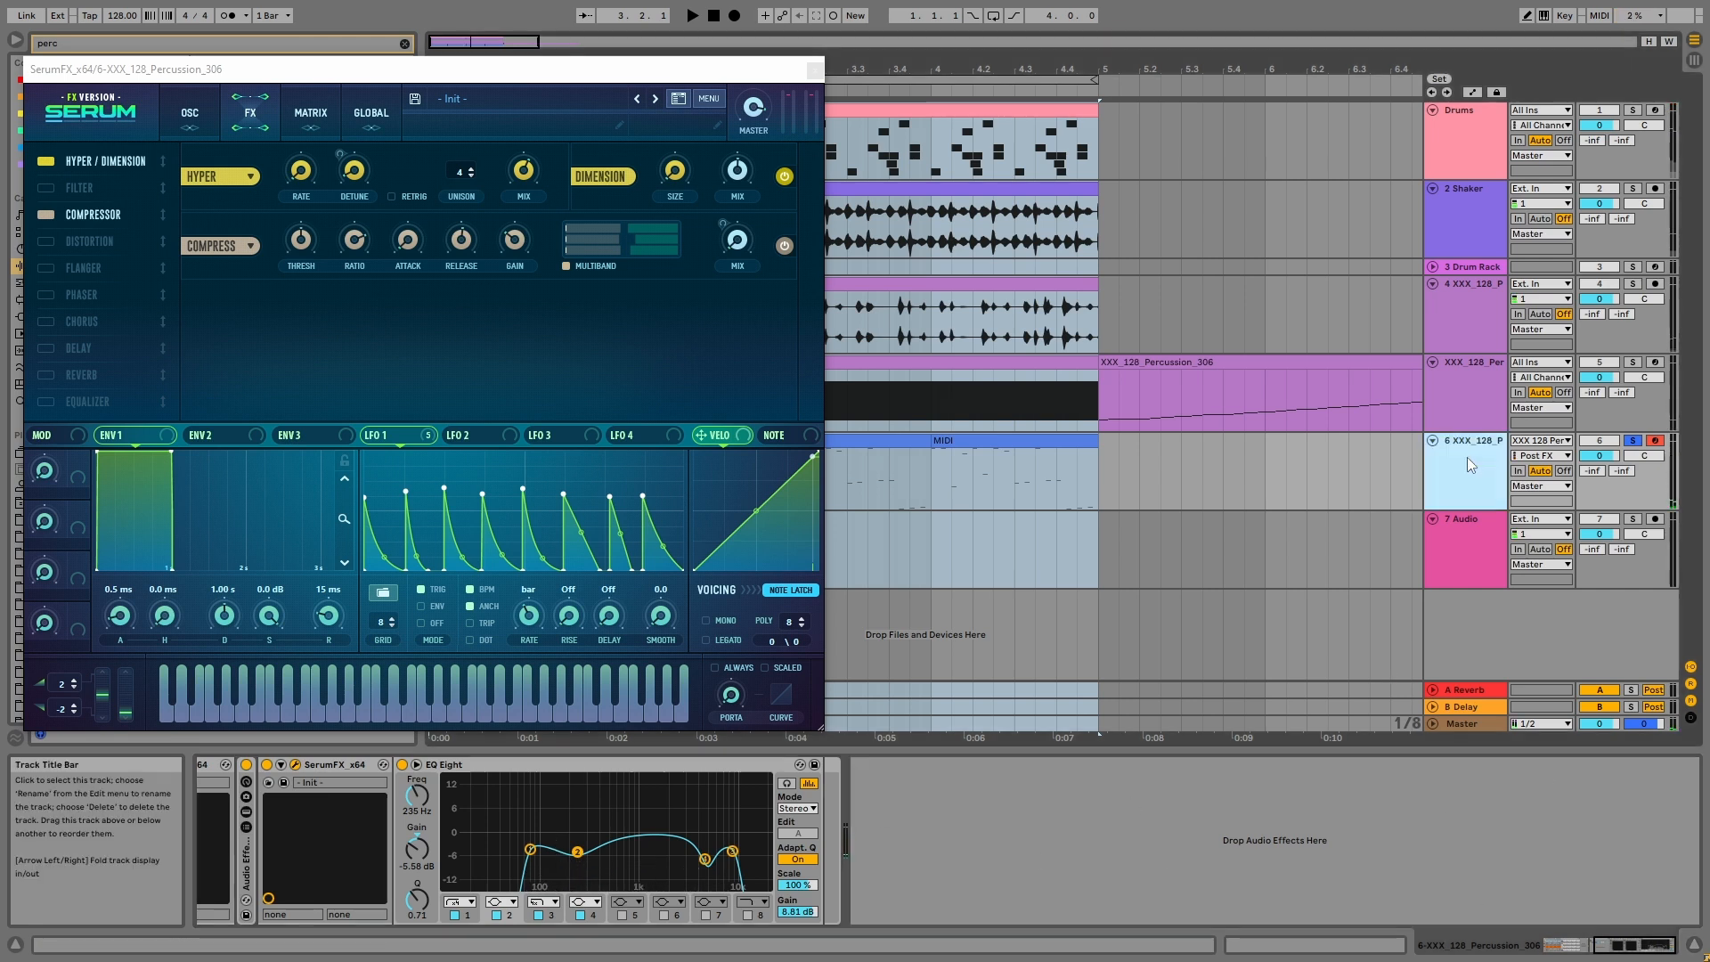
drag(1624, 945, 1563, 943)
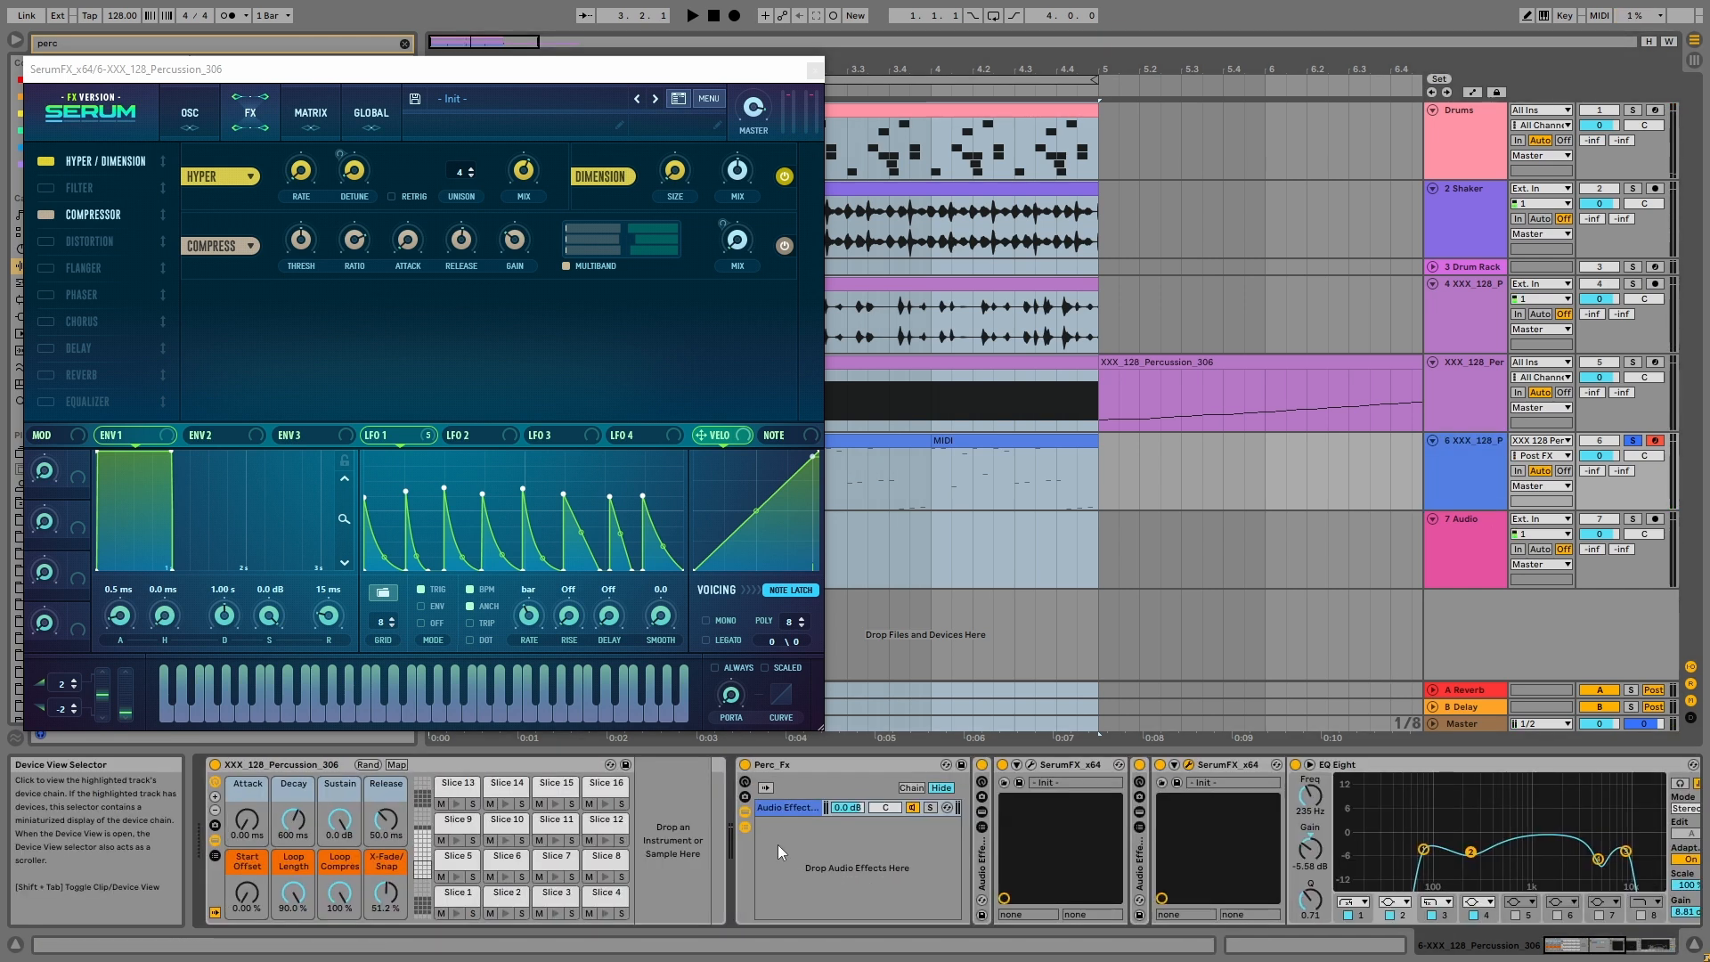
double_click(837, 766)
key(space)
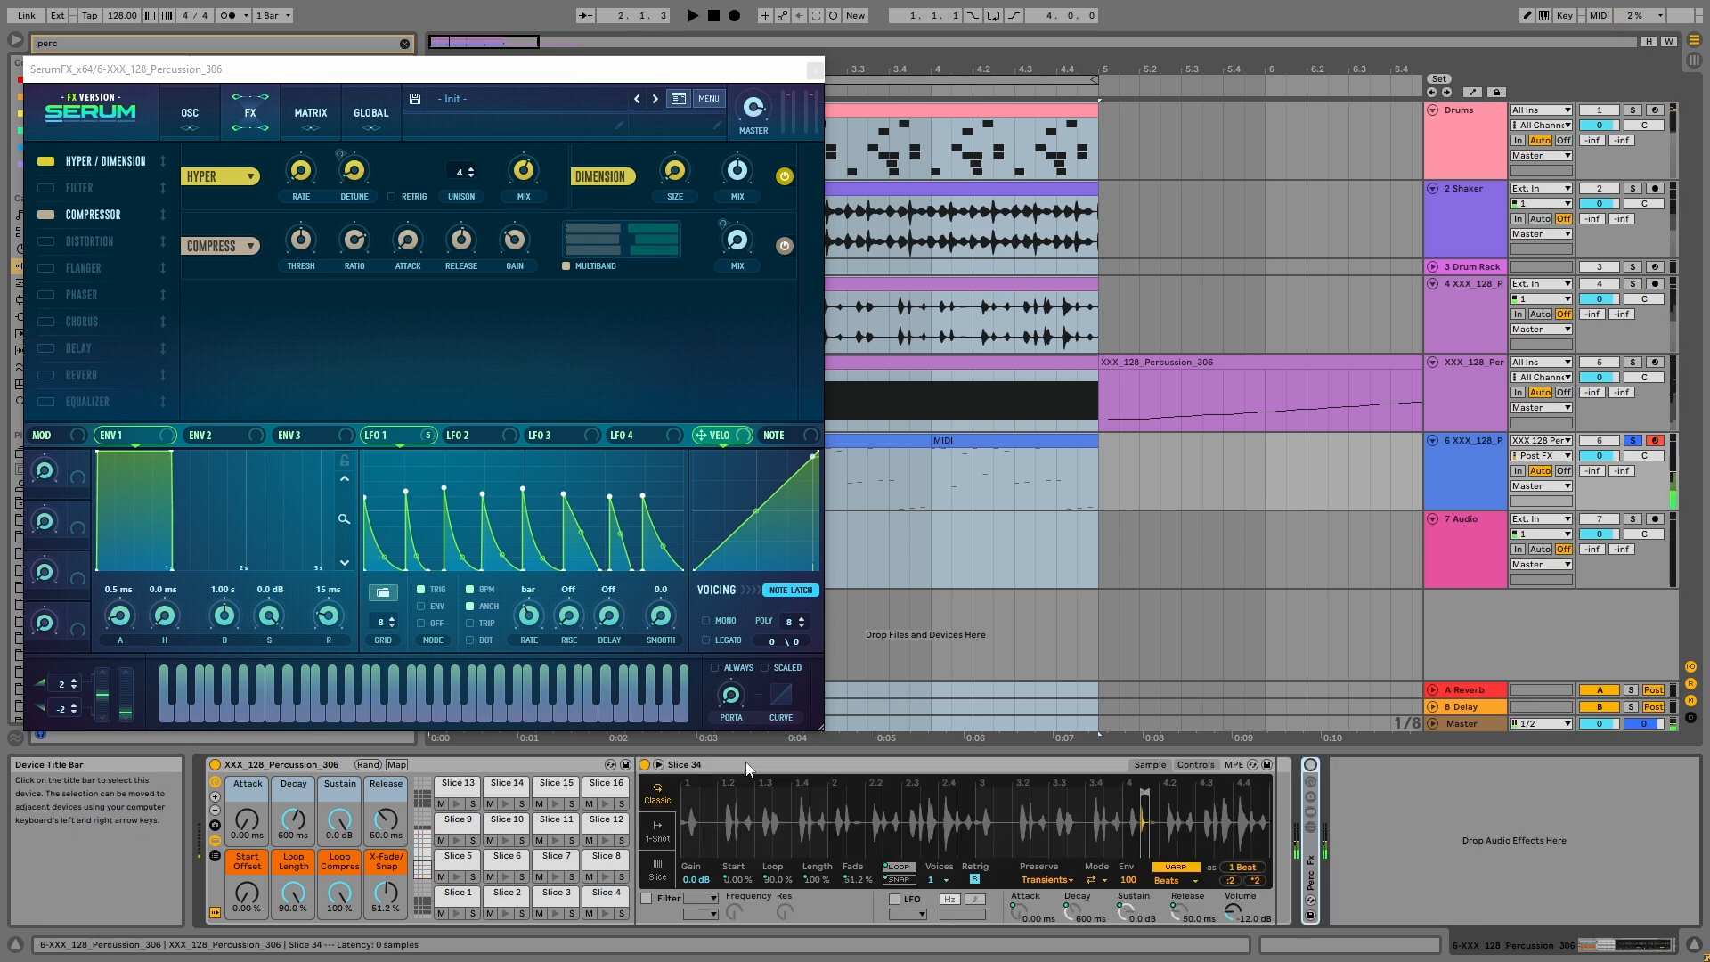
click(1309, 766)
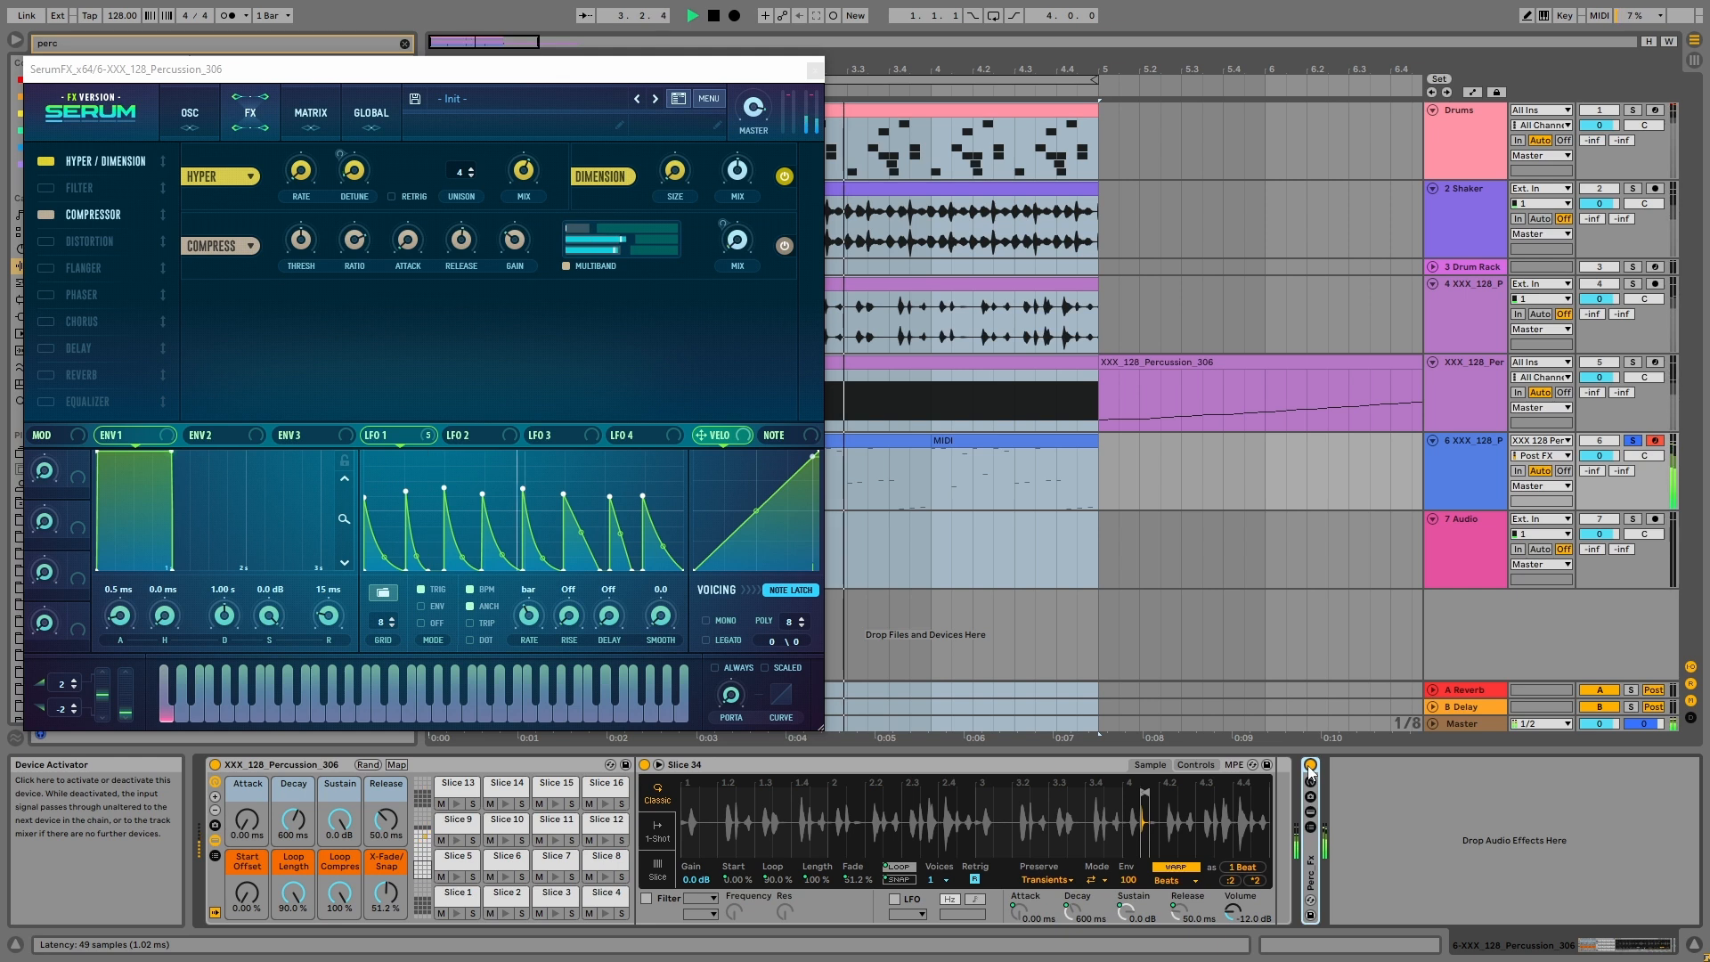
click(814, 70)
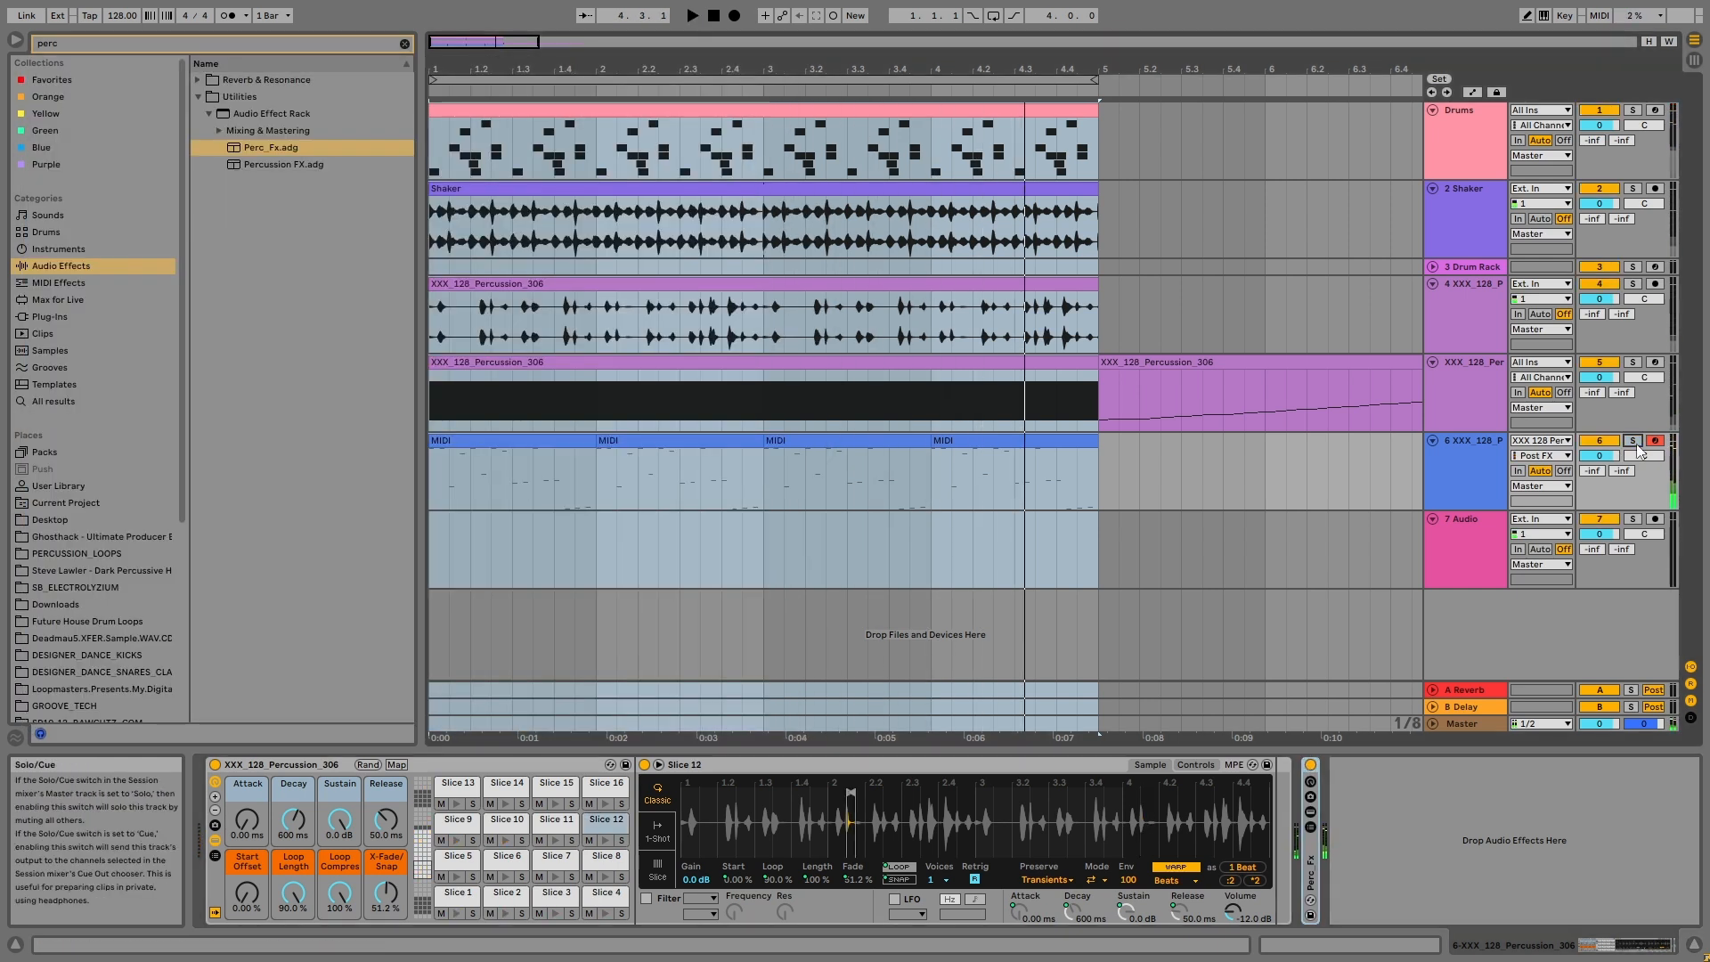
Step: Play the sliced percussion together with the drums and shaker, first with the Perc_Fx rack active and again with it bypassed
key(space)
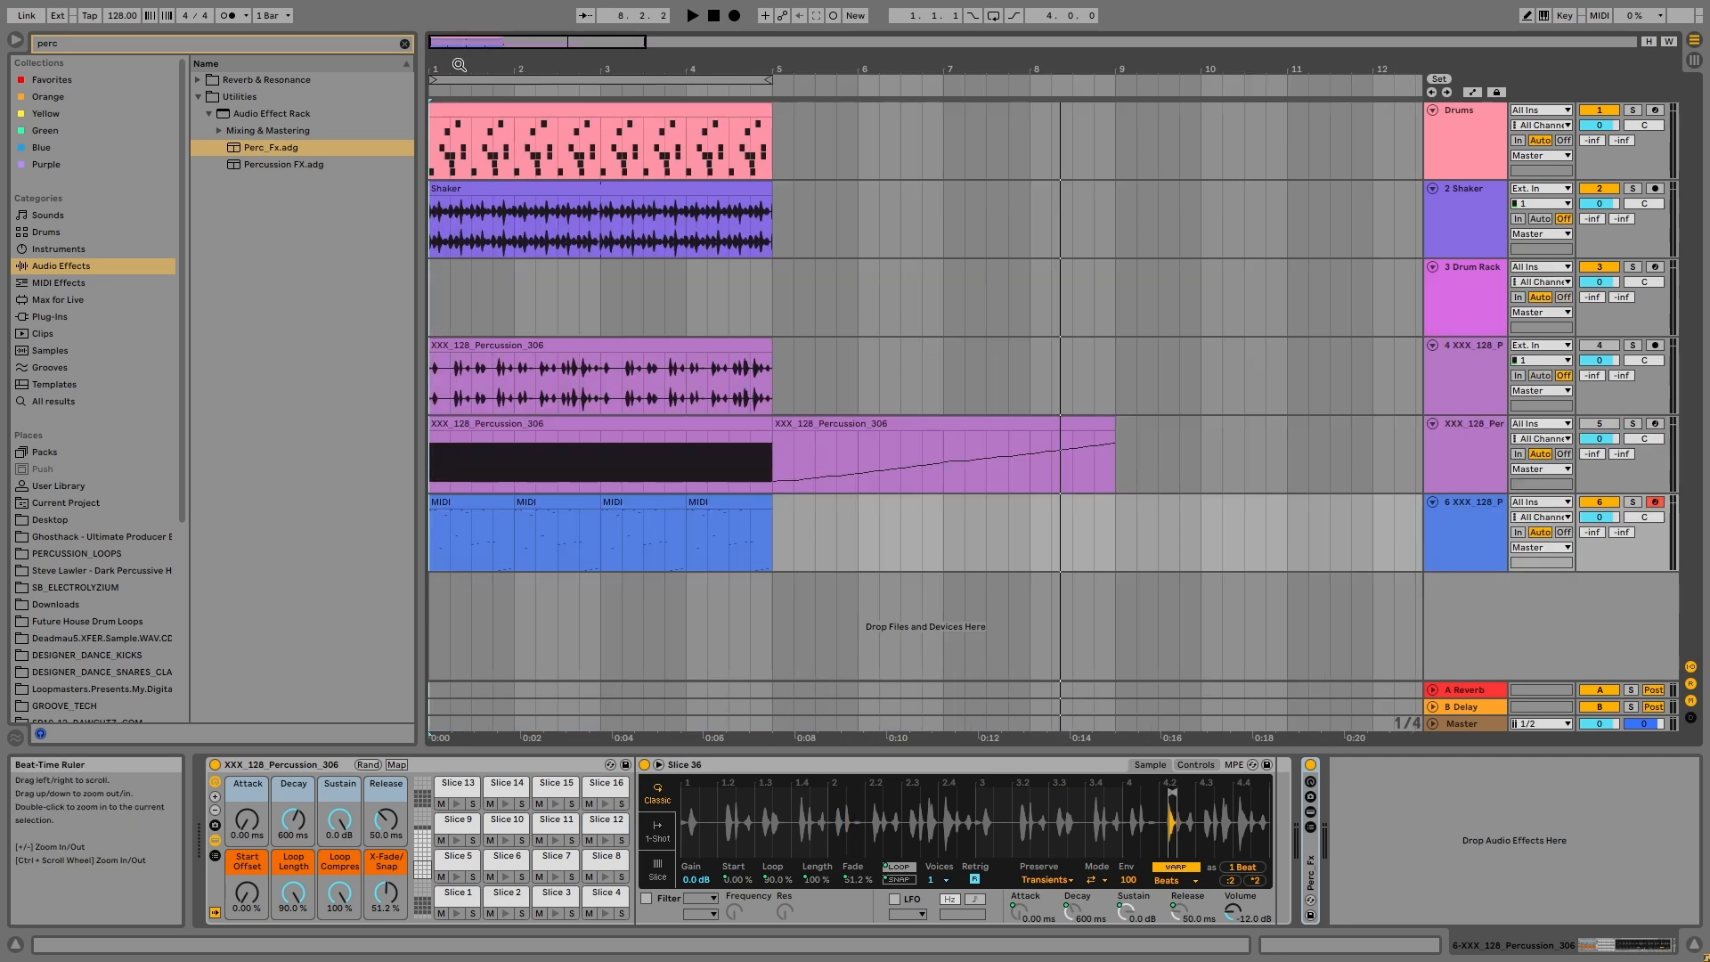
key(space)
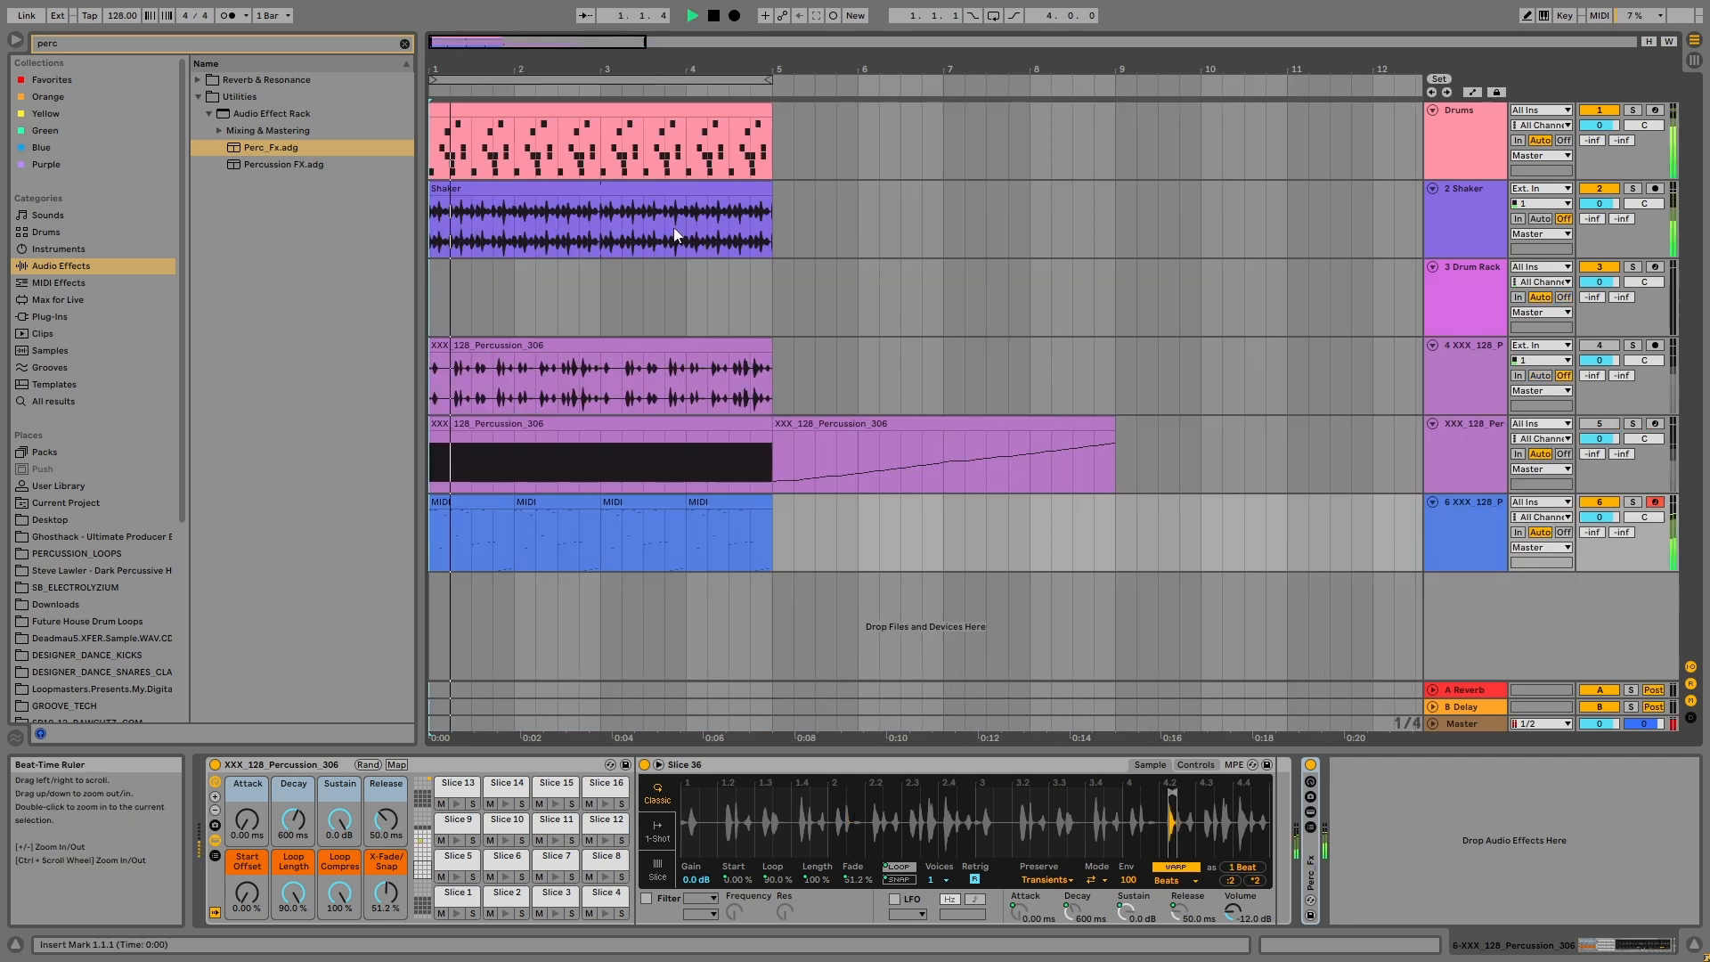
click(1468, 527)
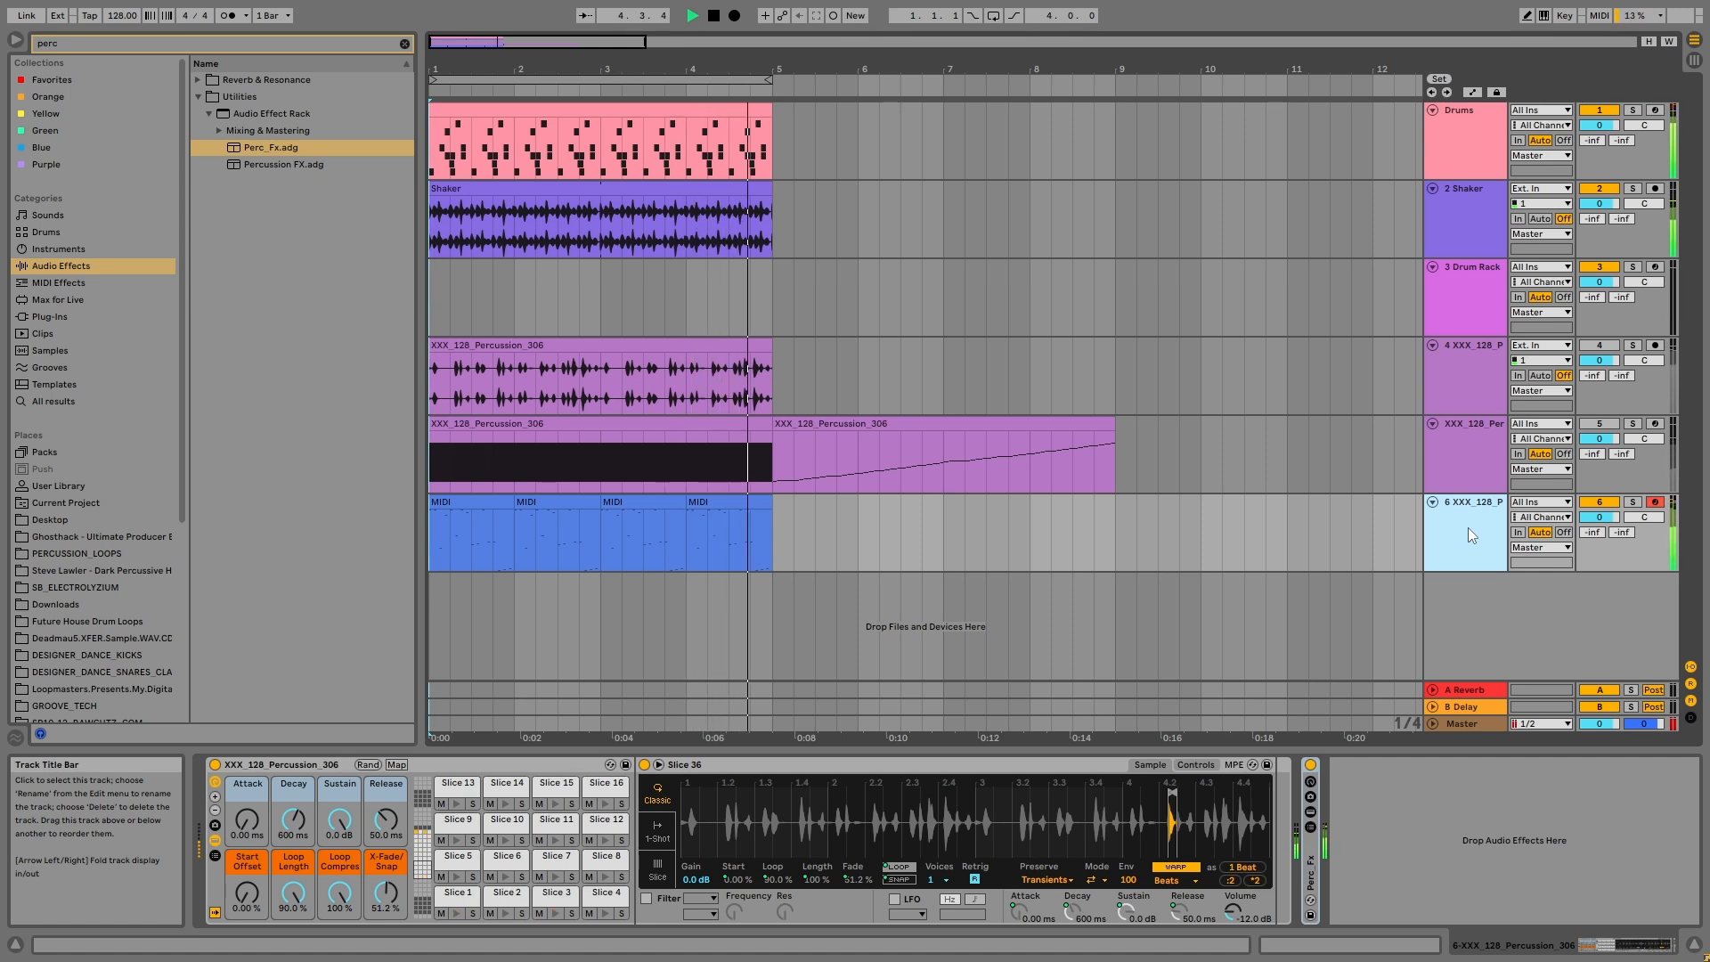
key(space)
click(1311, 766)
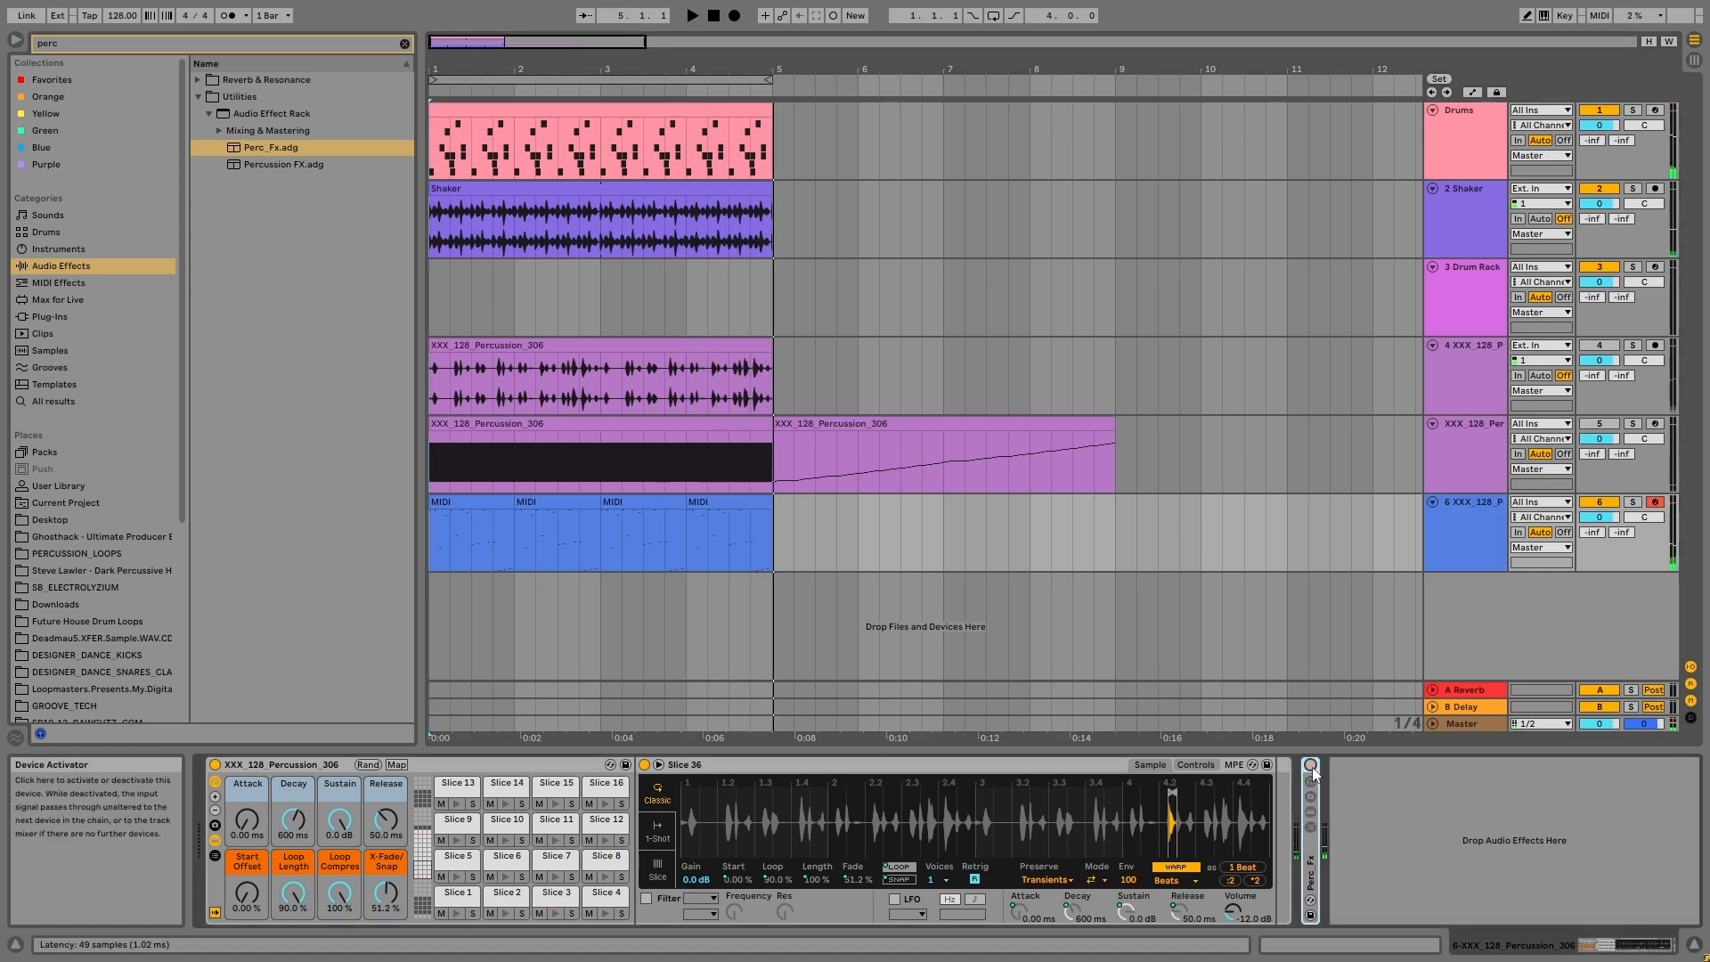
key(space)
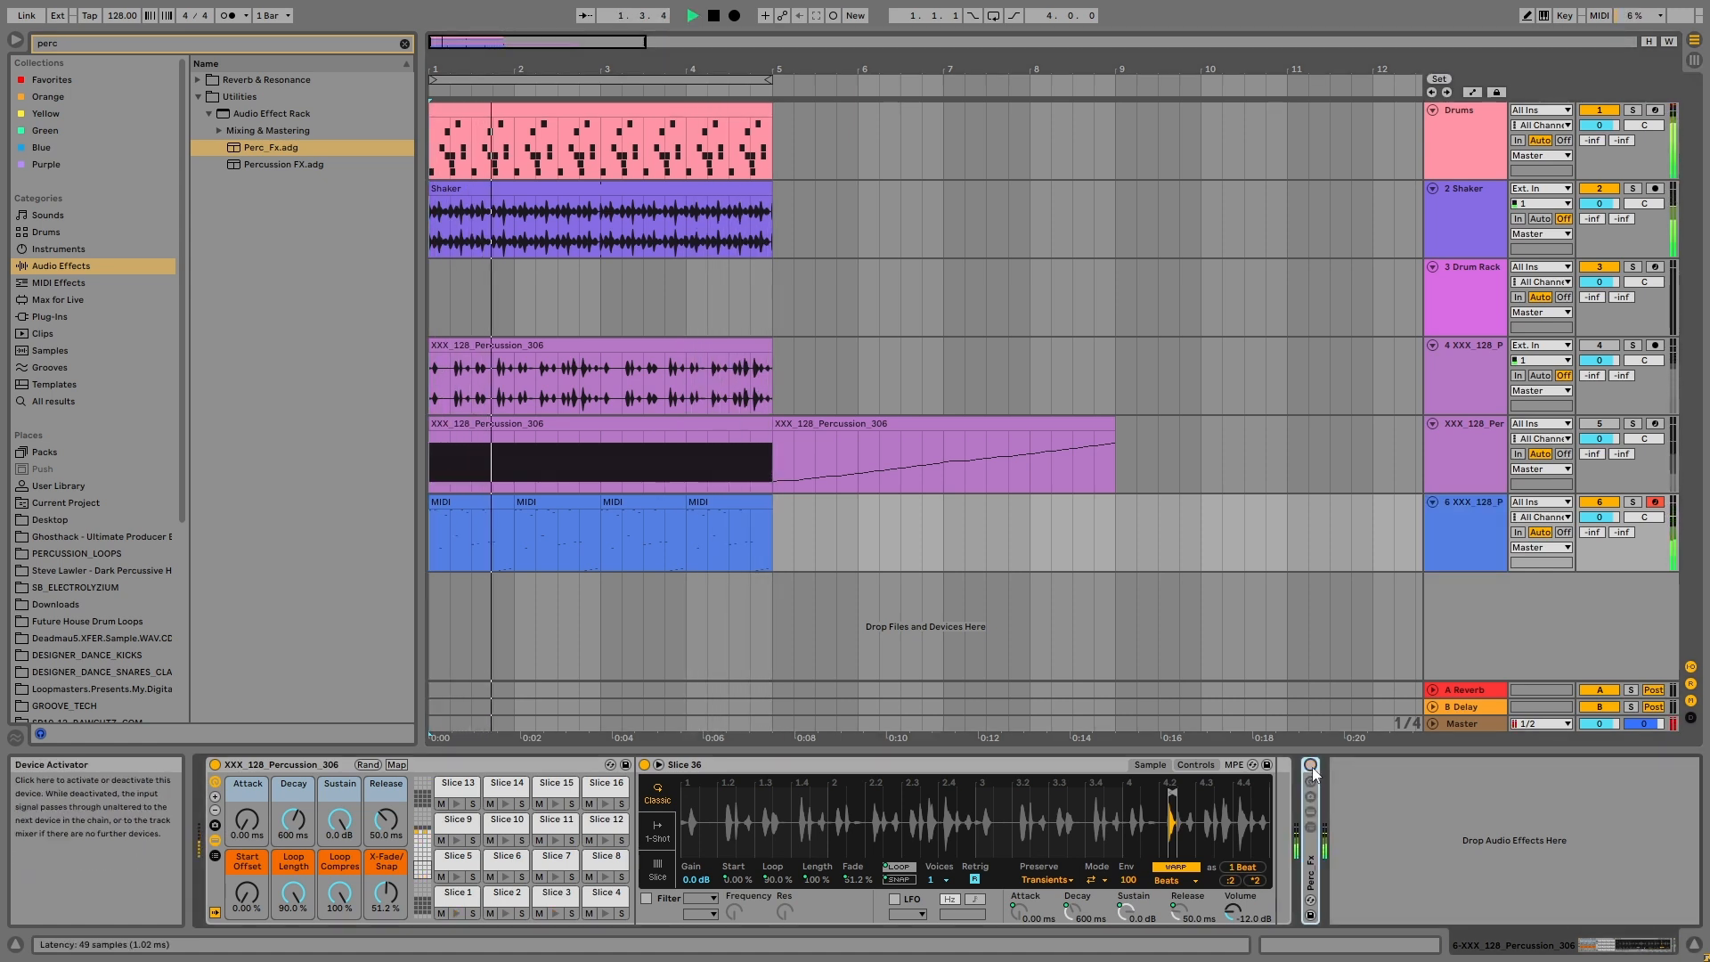
Step: Reactivate the original percussion loop on track 4, then set its volume to -4.0 dB and track 6 to -2.1 dB during playback
click(1596, 349)
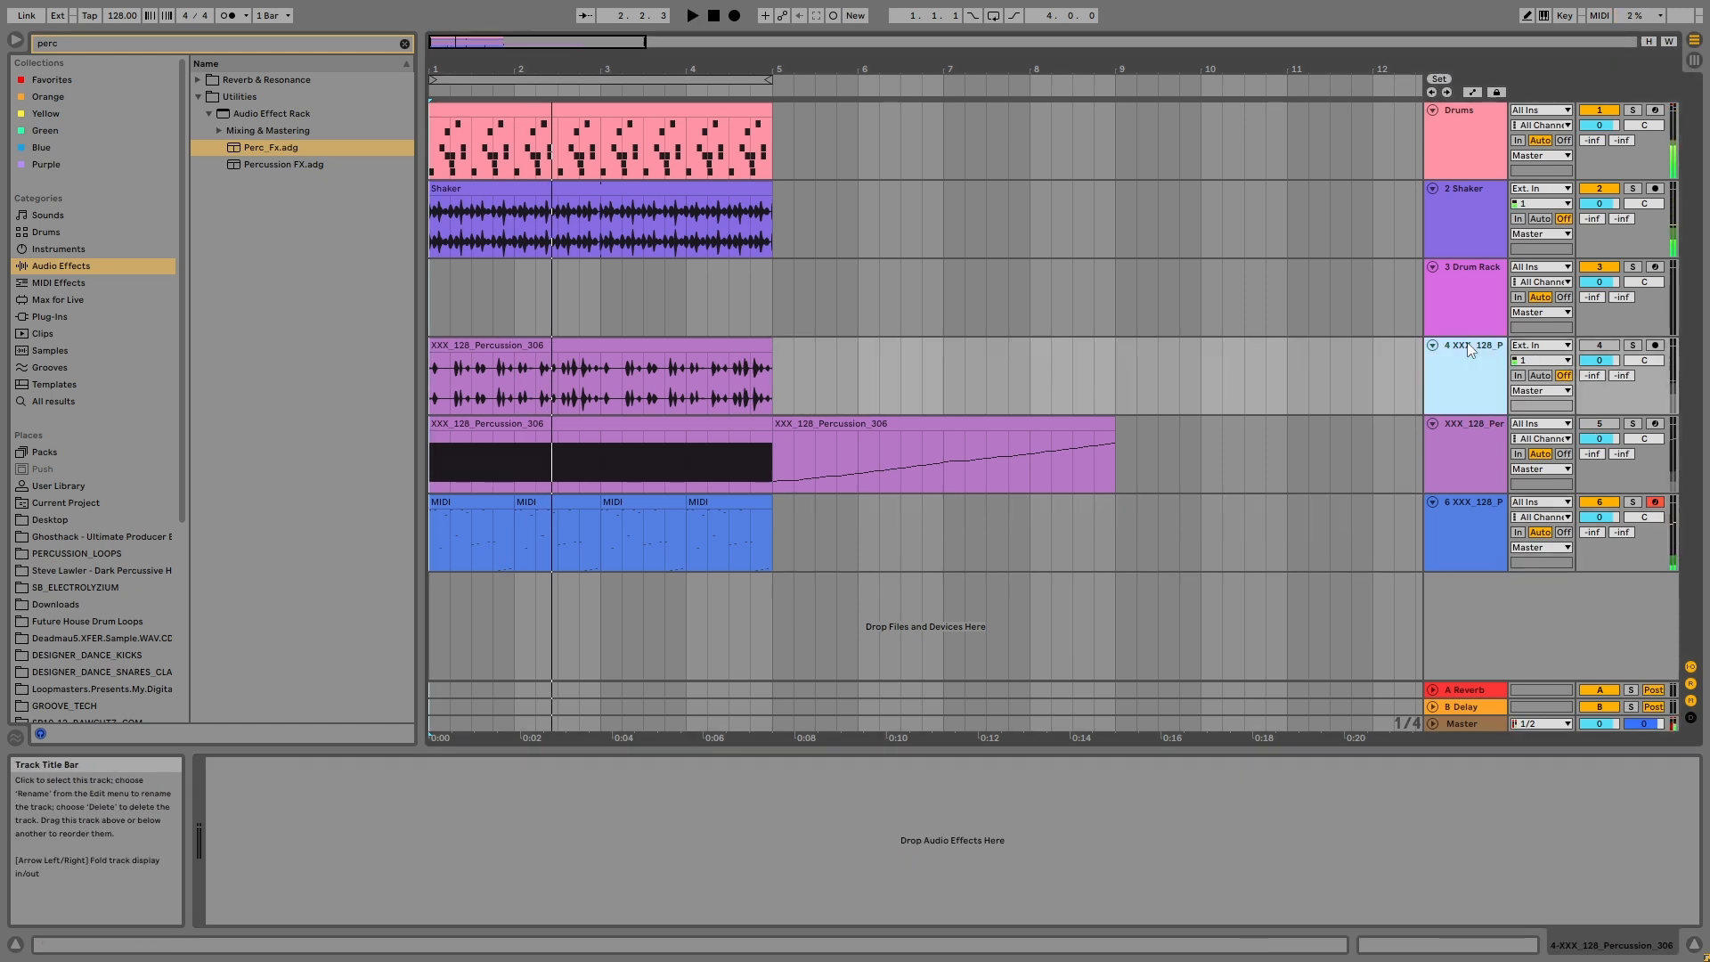
click(1596, 349)
click(1480, 355)
click(1473, 538)
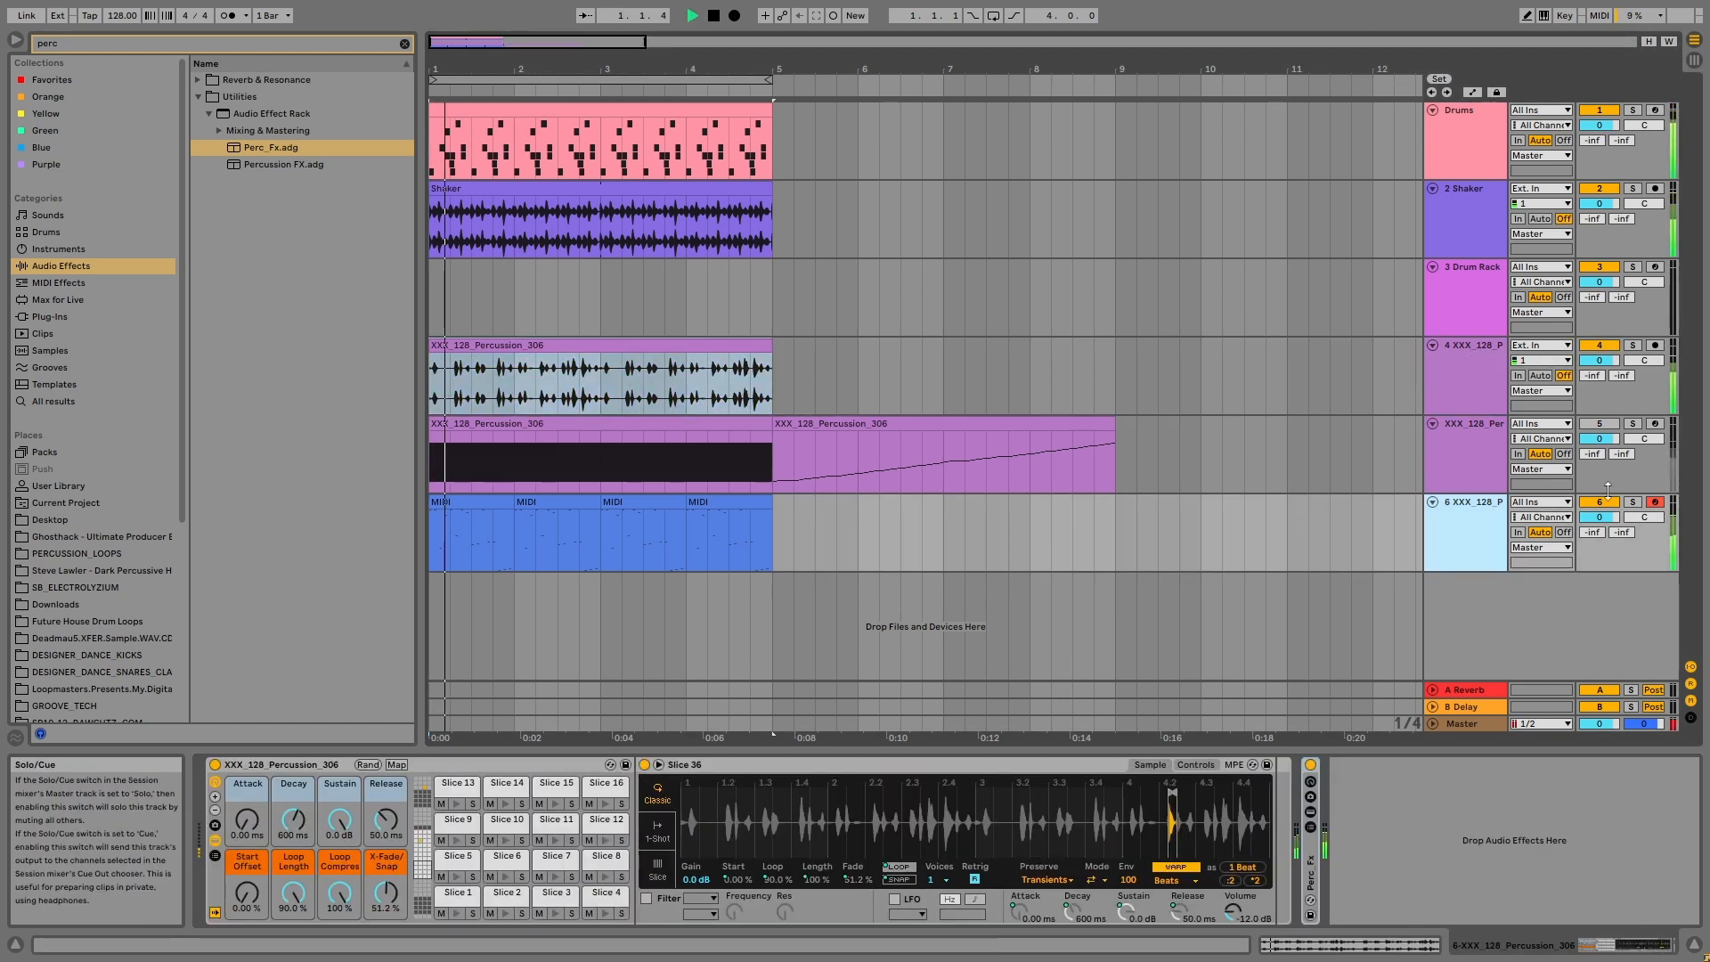
drag(1600, 360, 1600, 379)
drag(1600, 517, 1600, 528)
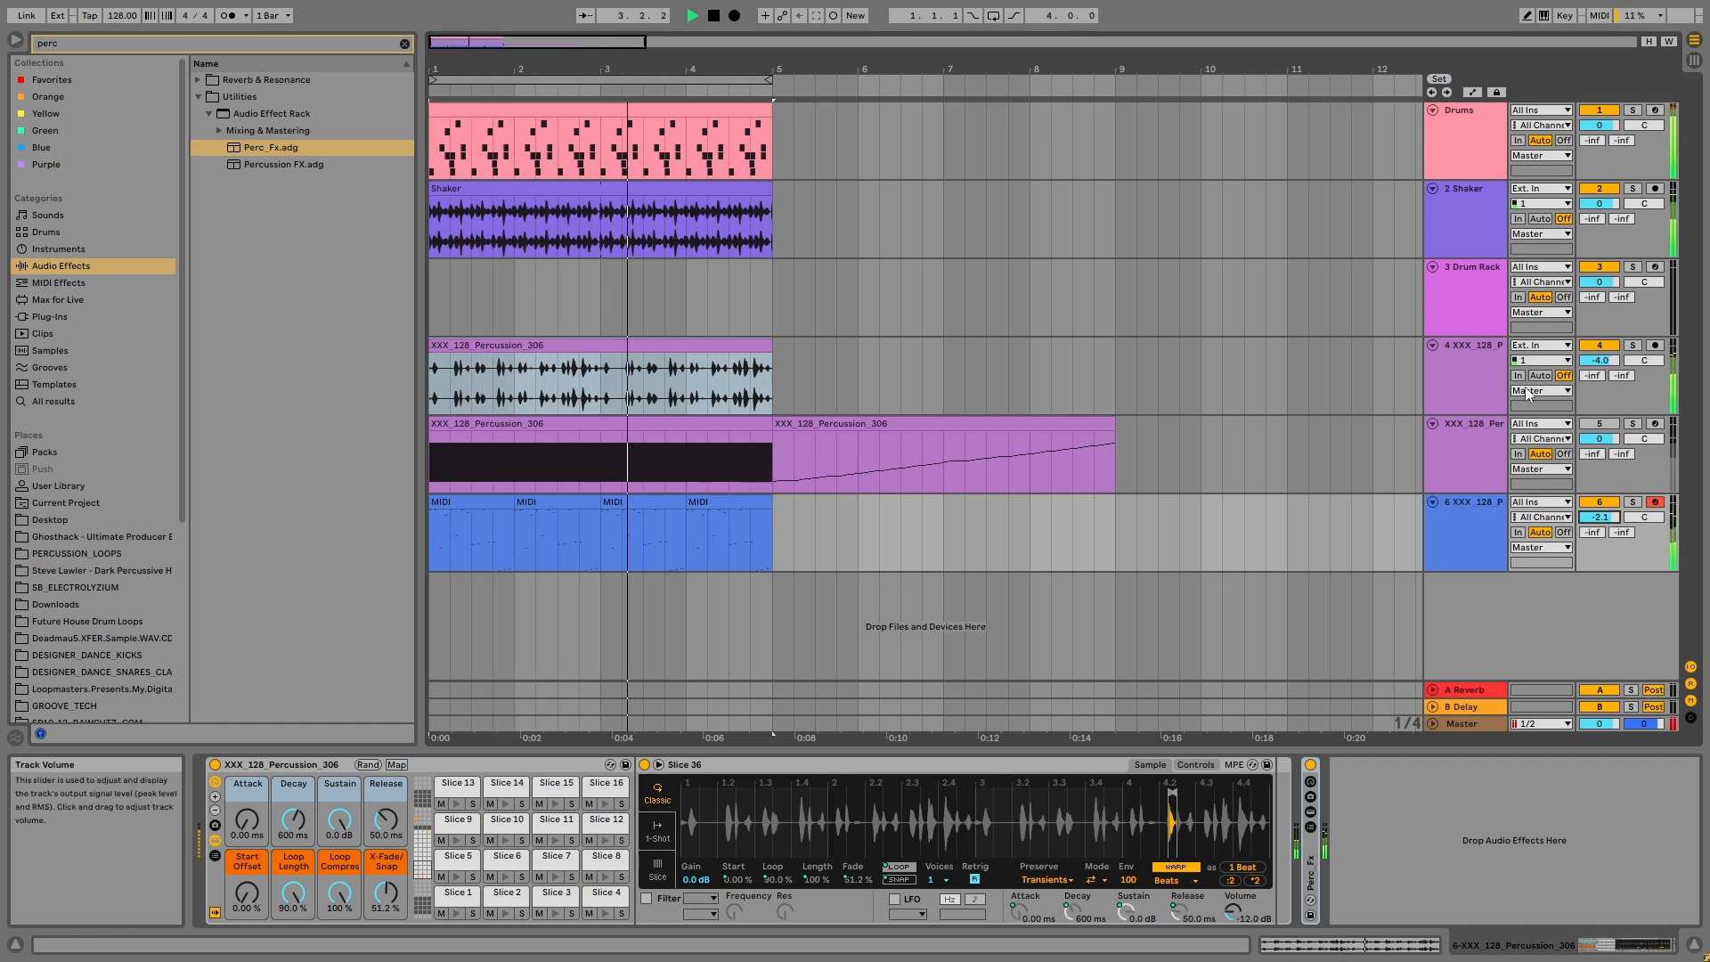
Step: Review the device chains of the original loop, the recorded MIDI track and the Arpeggiator track
click(1489, 361)
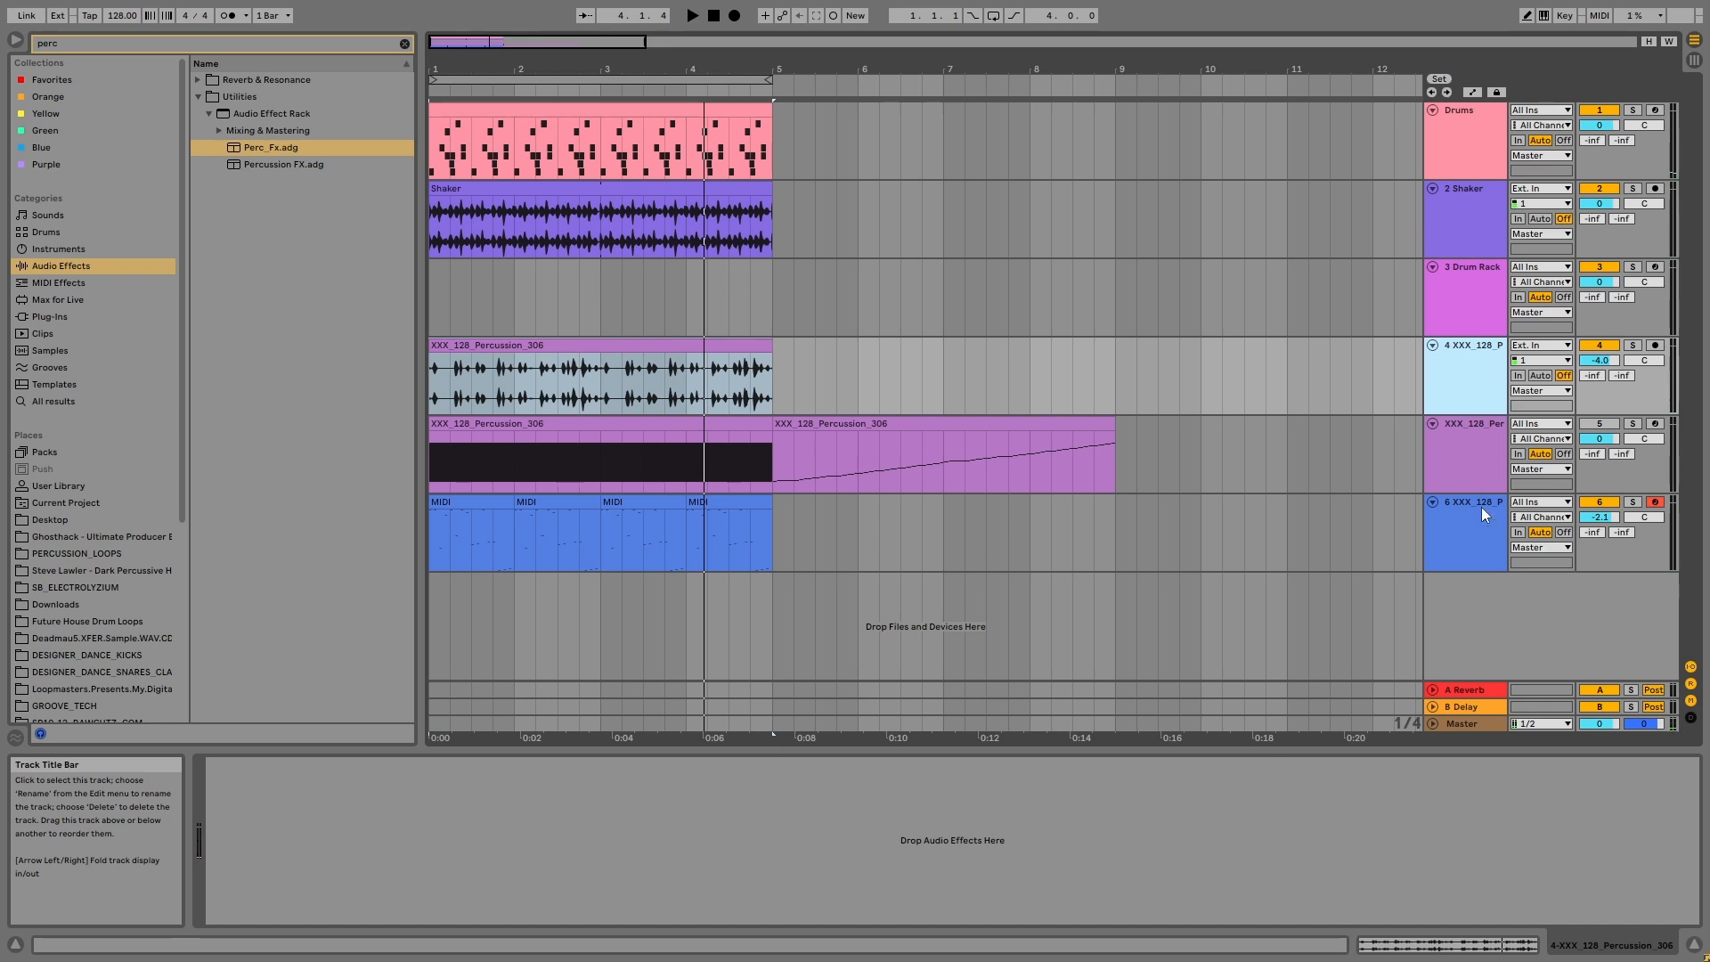
click(1460, 543)
click(1439, 462)
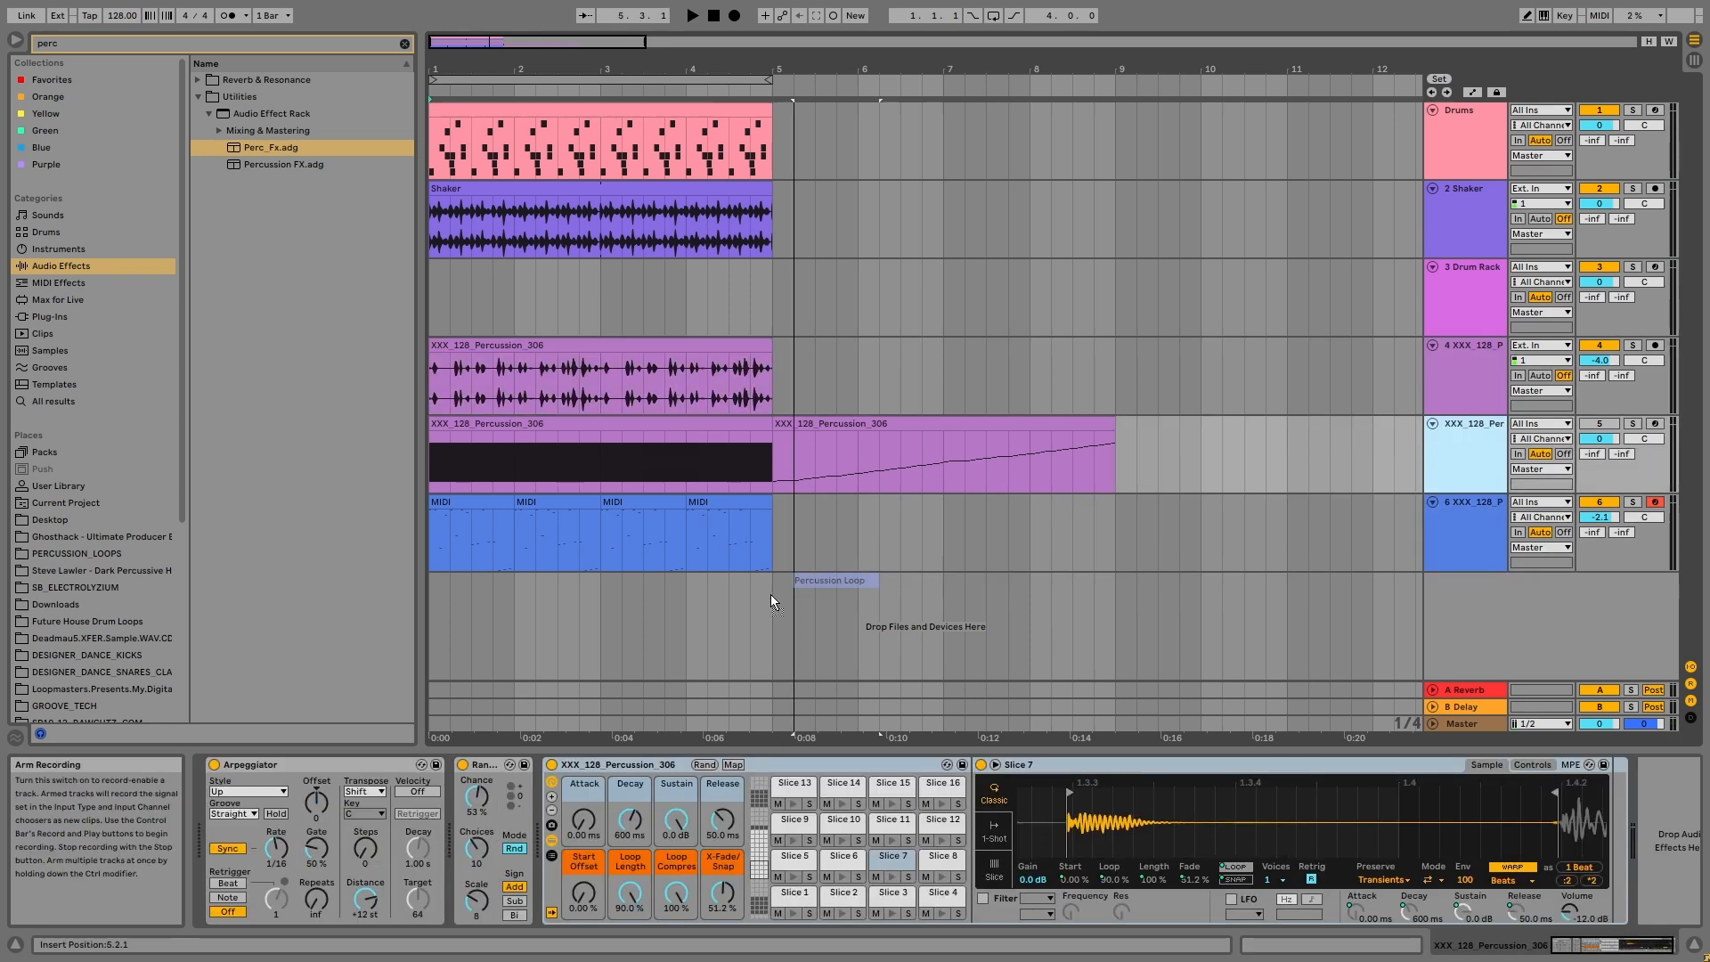
Step: Place the Percussion Loop on audio track 7, play it with the drums and shaker, and set its volume to -5.5 dB
drag(772, 595, 437, 612)
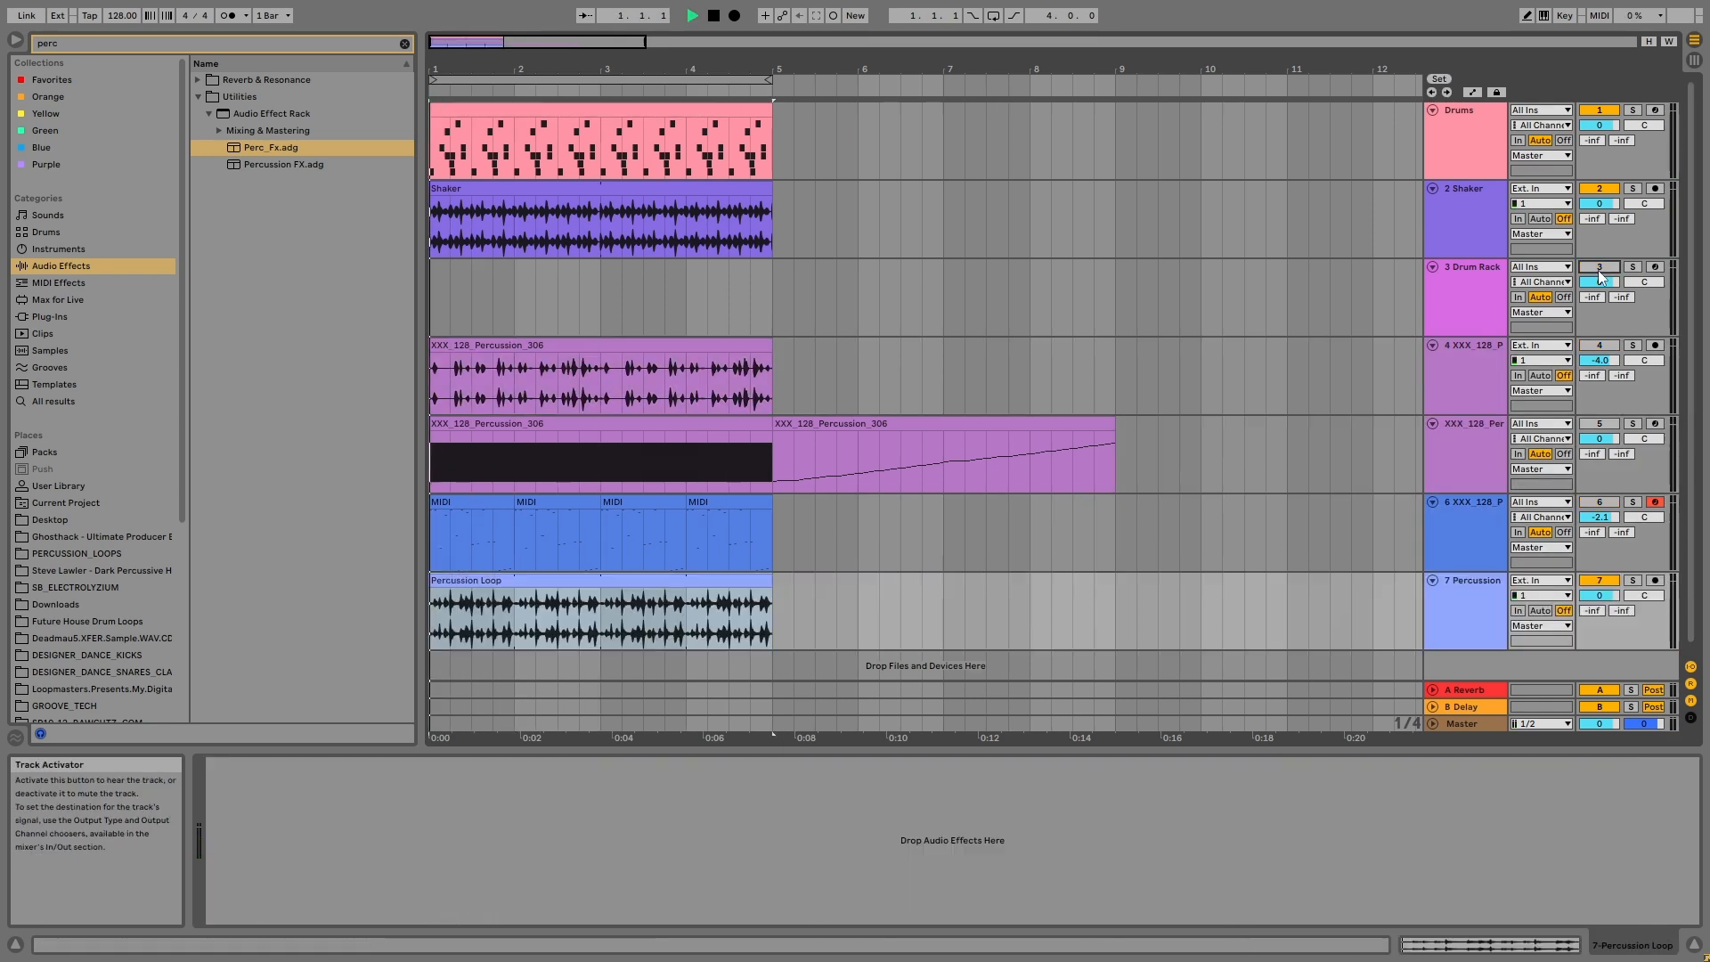
click(1467, 619)
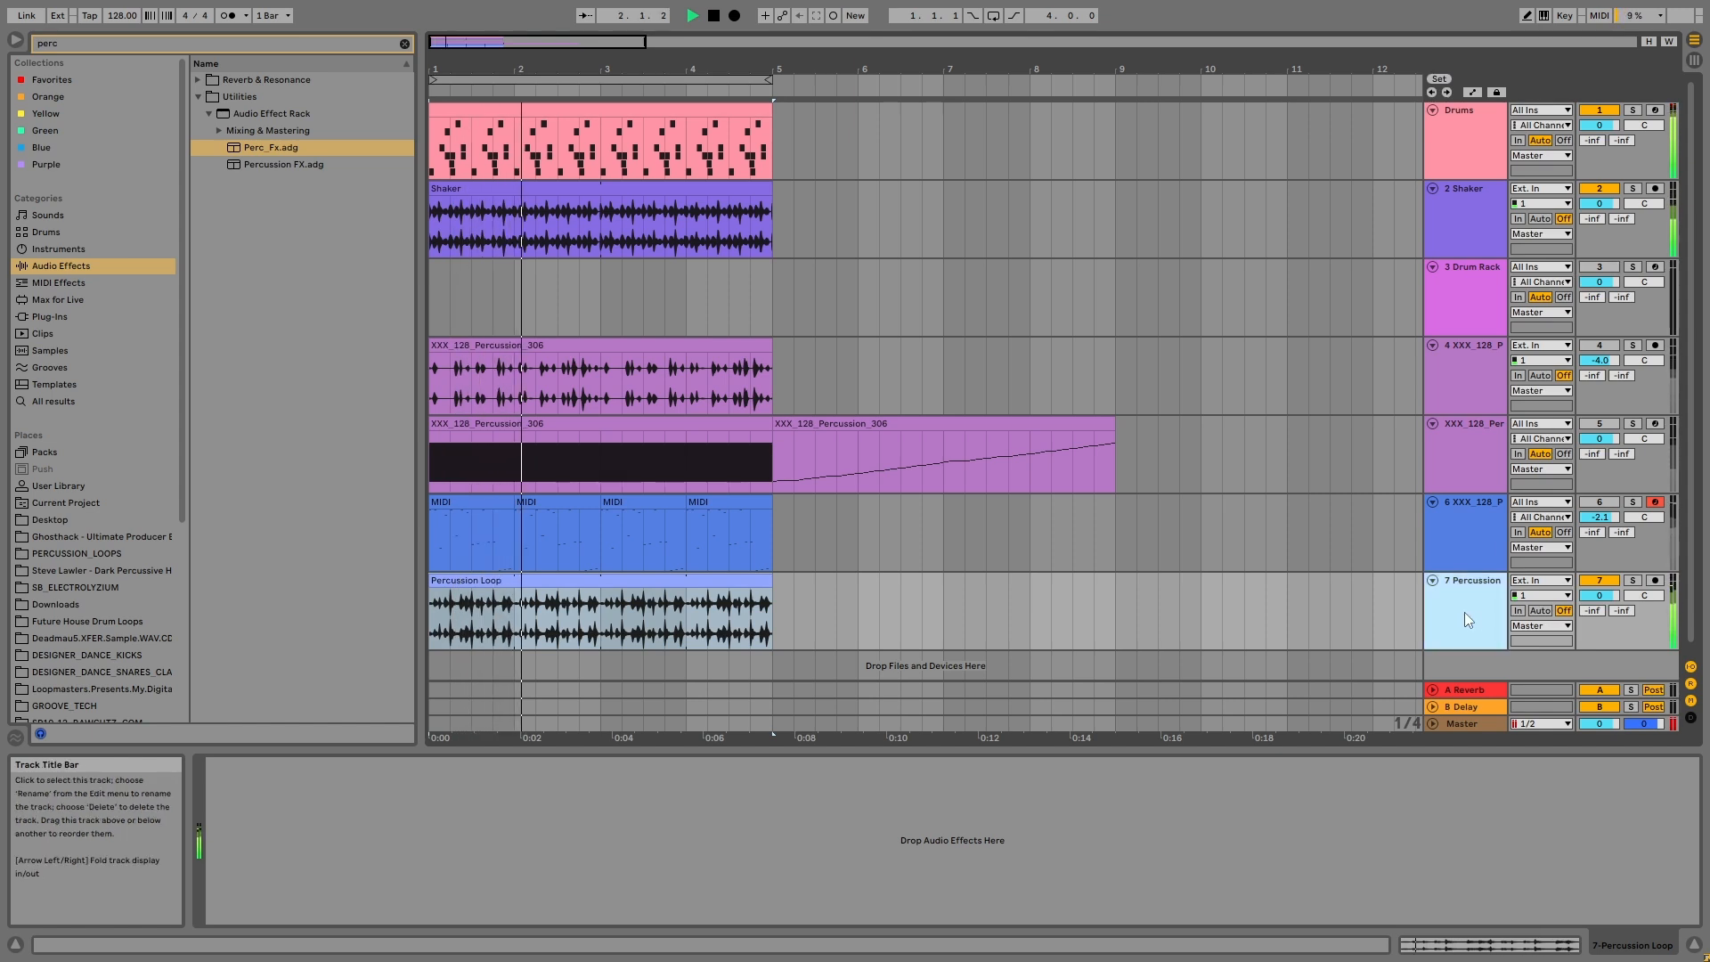
drag(1599, 595, 1599, 621)
key(space)
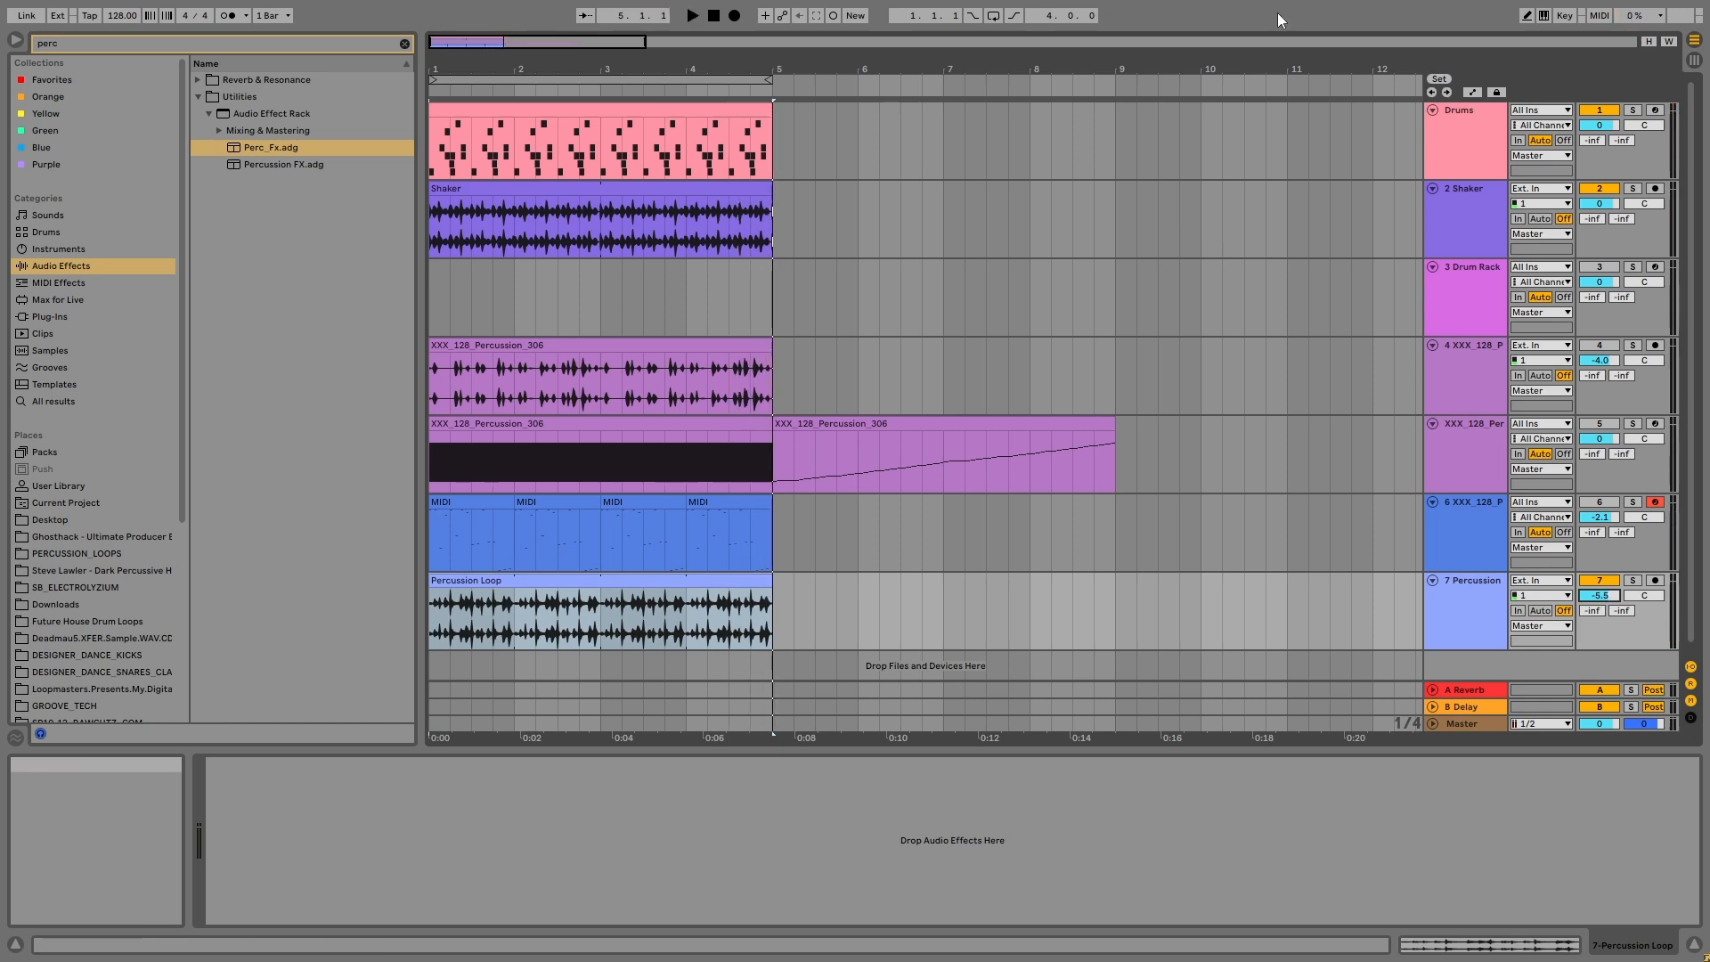